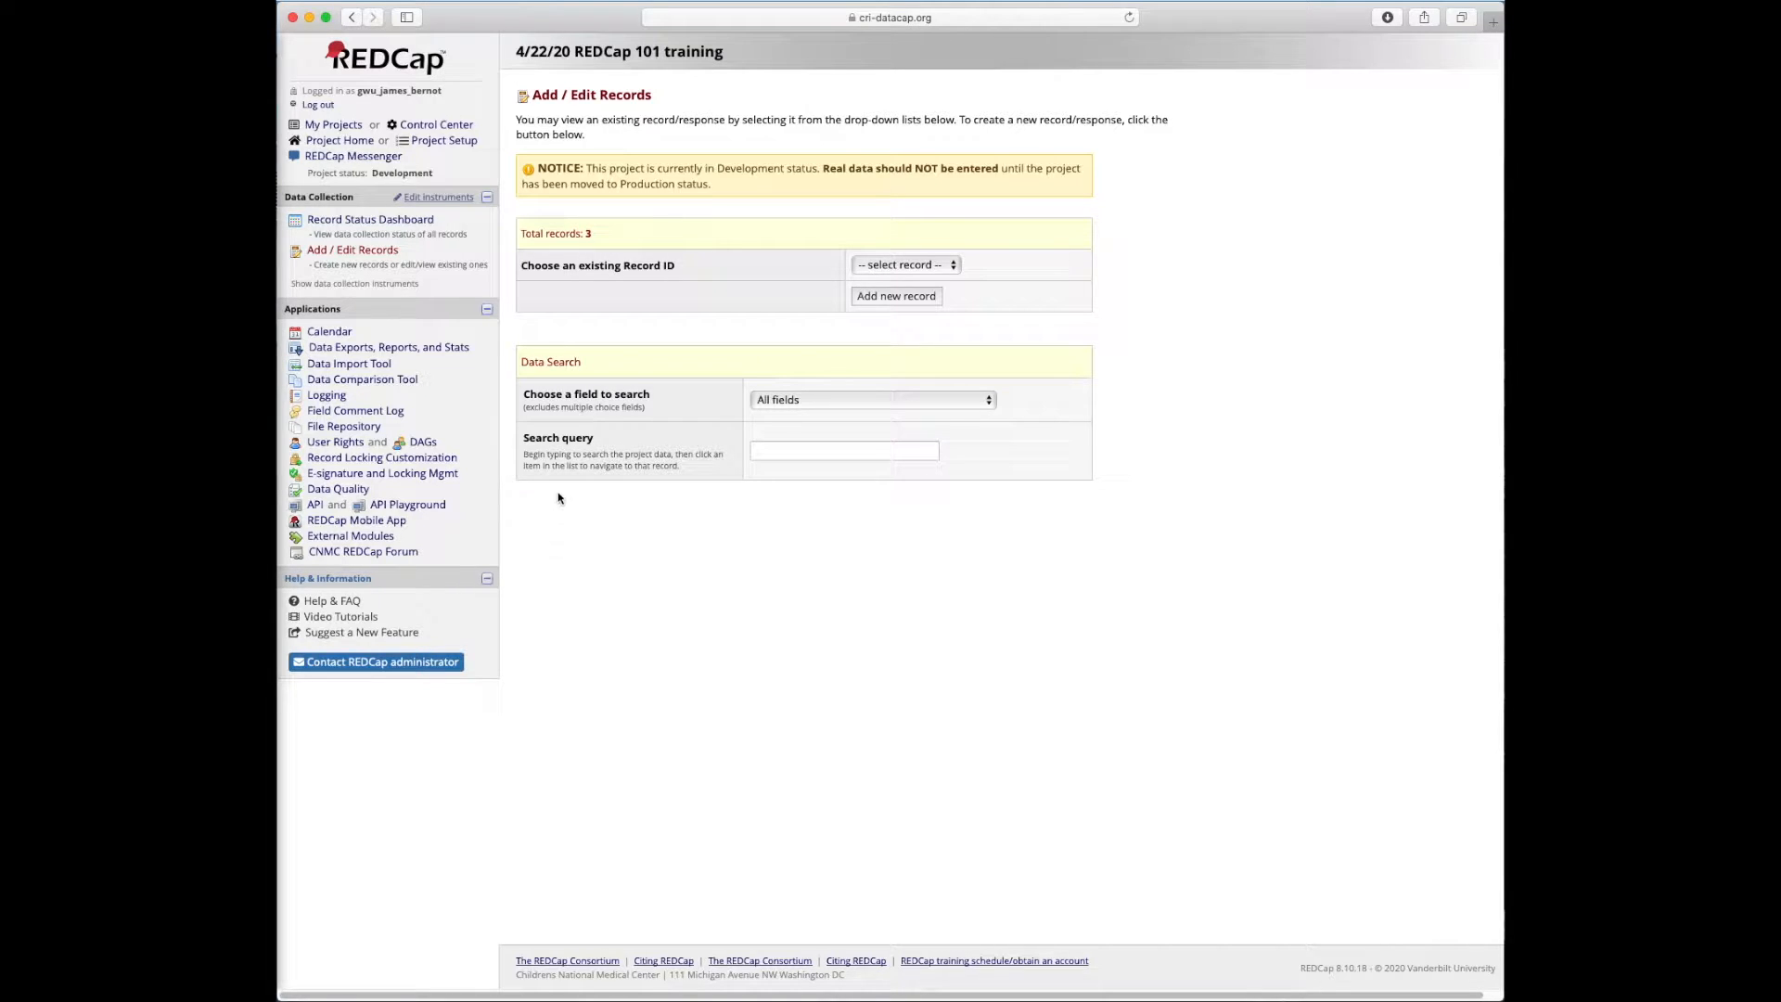
Open the User Rights page for the training project
{"action": "left_click", "coordinate": [320, 444]}
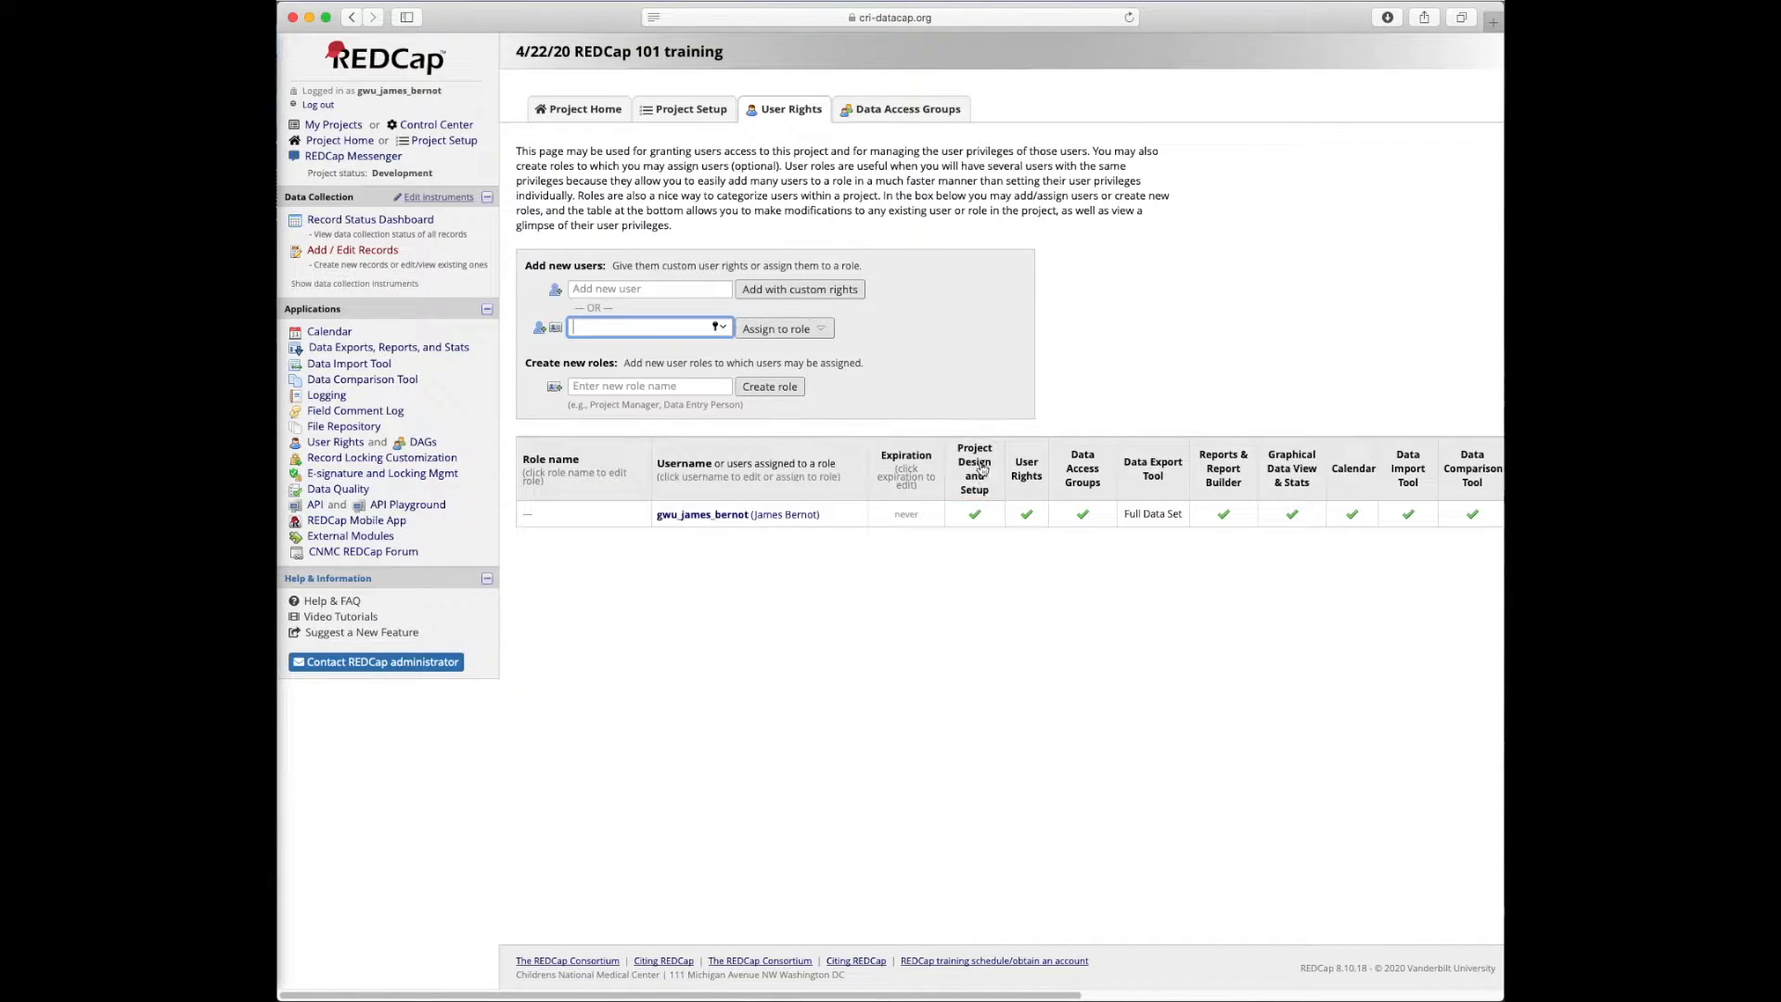
{"action": "scroll", "coordinate": [977, 501], "scroll_direction": "right", "scroll_amount": 10}
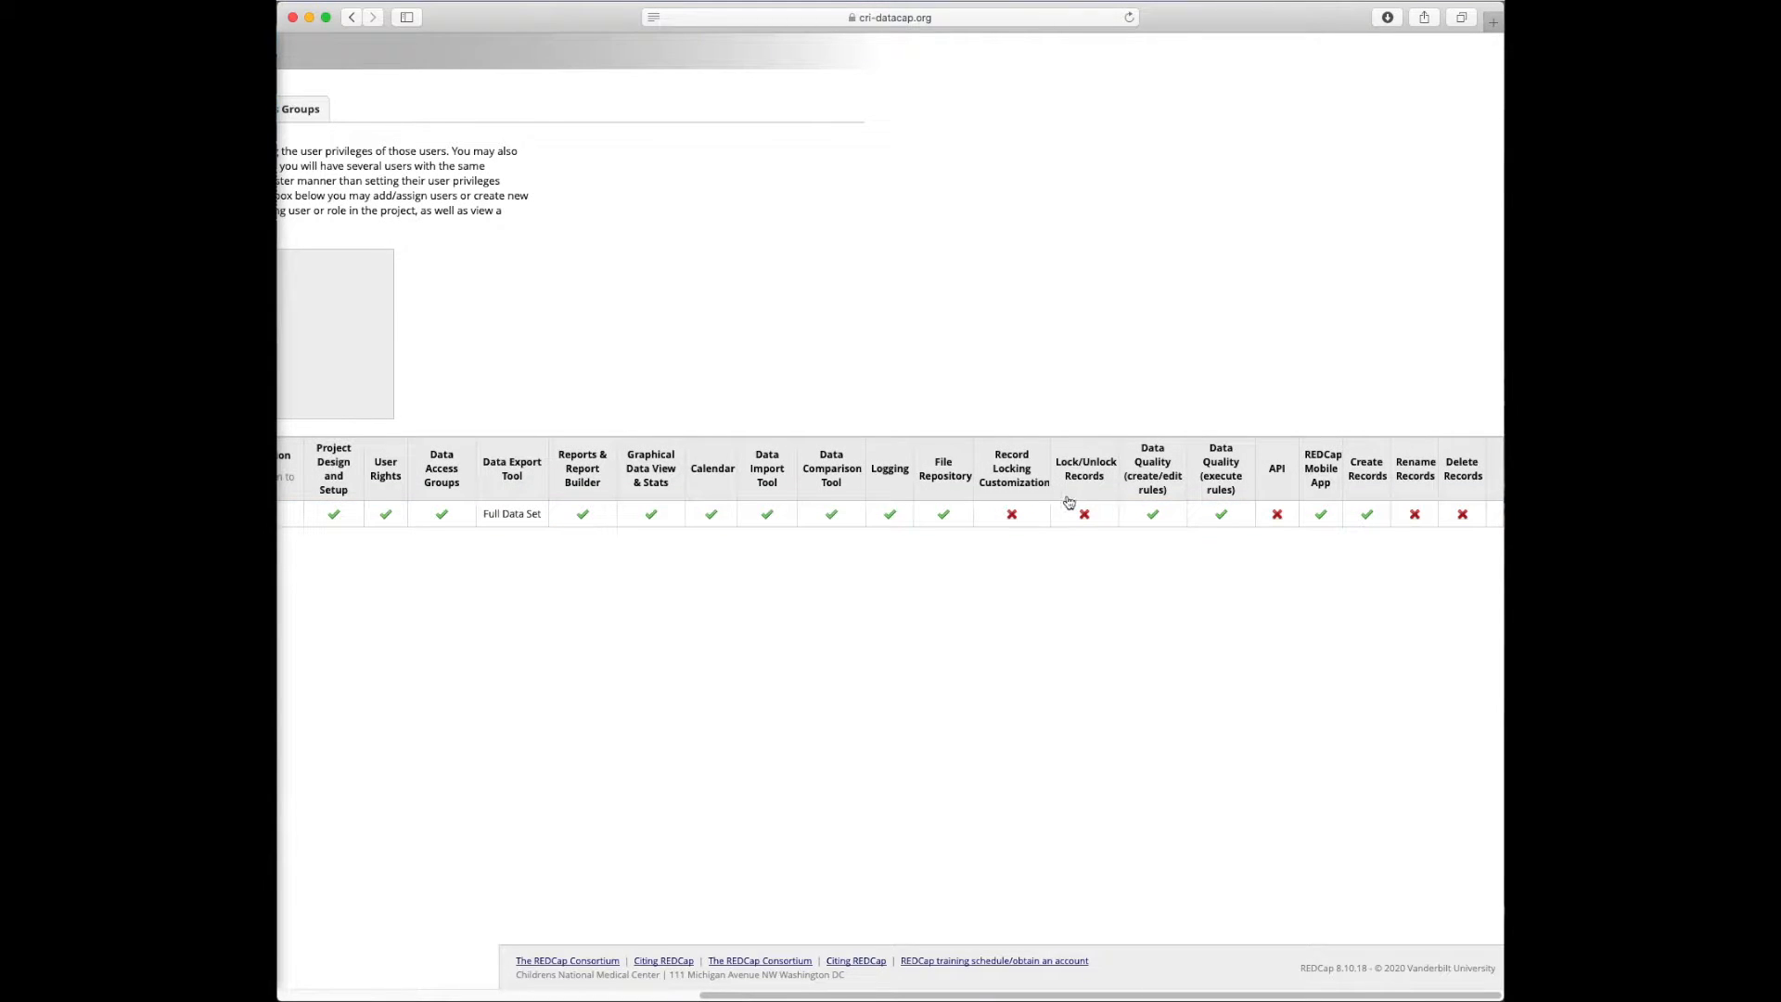
{"action": "scroll", "coordinate": [1055, 506], "scroll_direction": "left", "scroll_amount": 10}
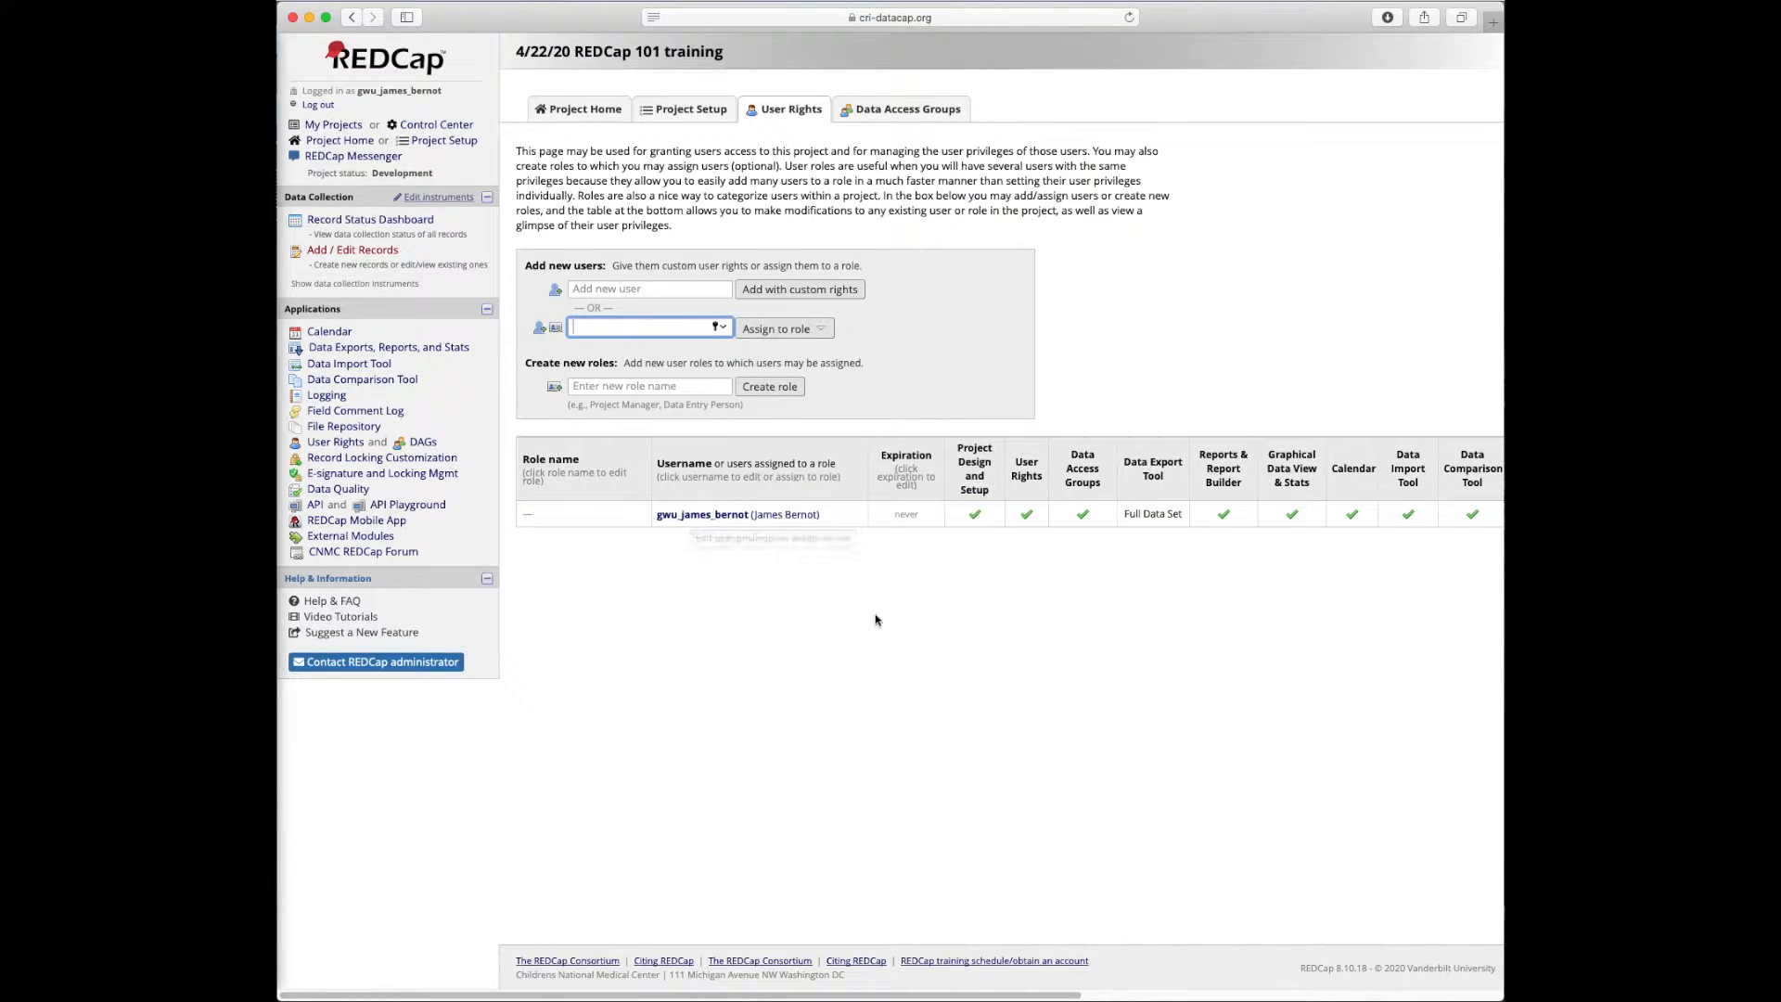
Try adding an unregistered username with custom rights, dismiss the refusal, and select it for replacement
{"action": "left_click", "coordinate": [661, 289]}
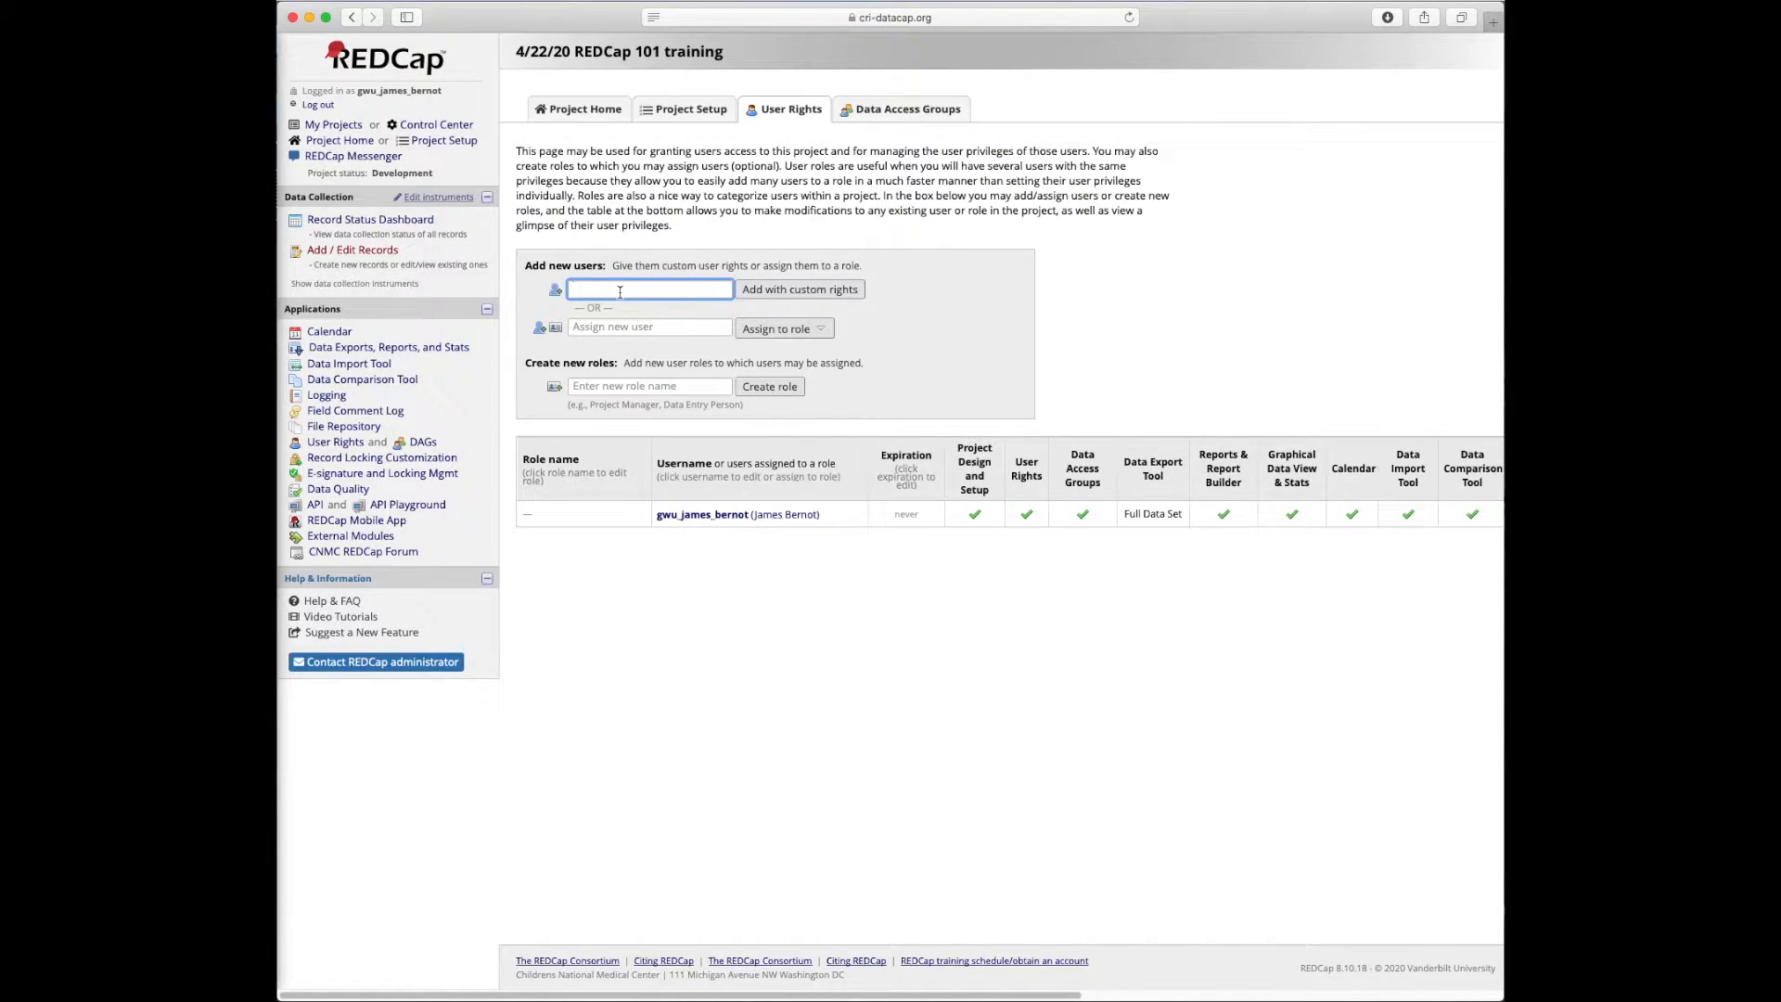
{"action": "type", "text": "john_Smithmith"}
{"action": "left_click", "coordinate": [790, 295]}
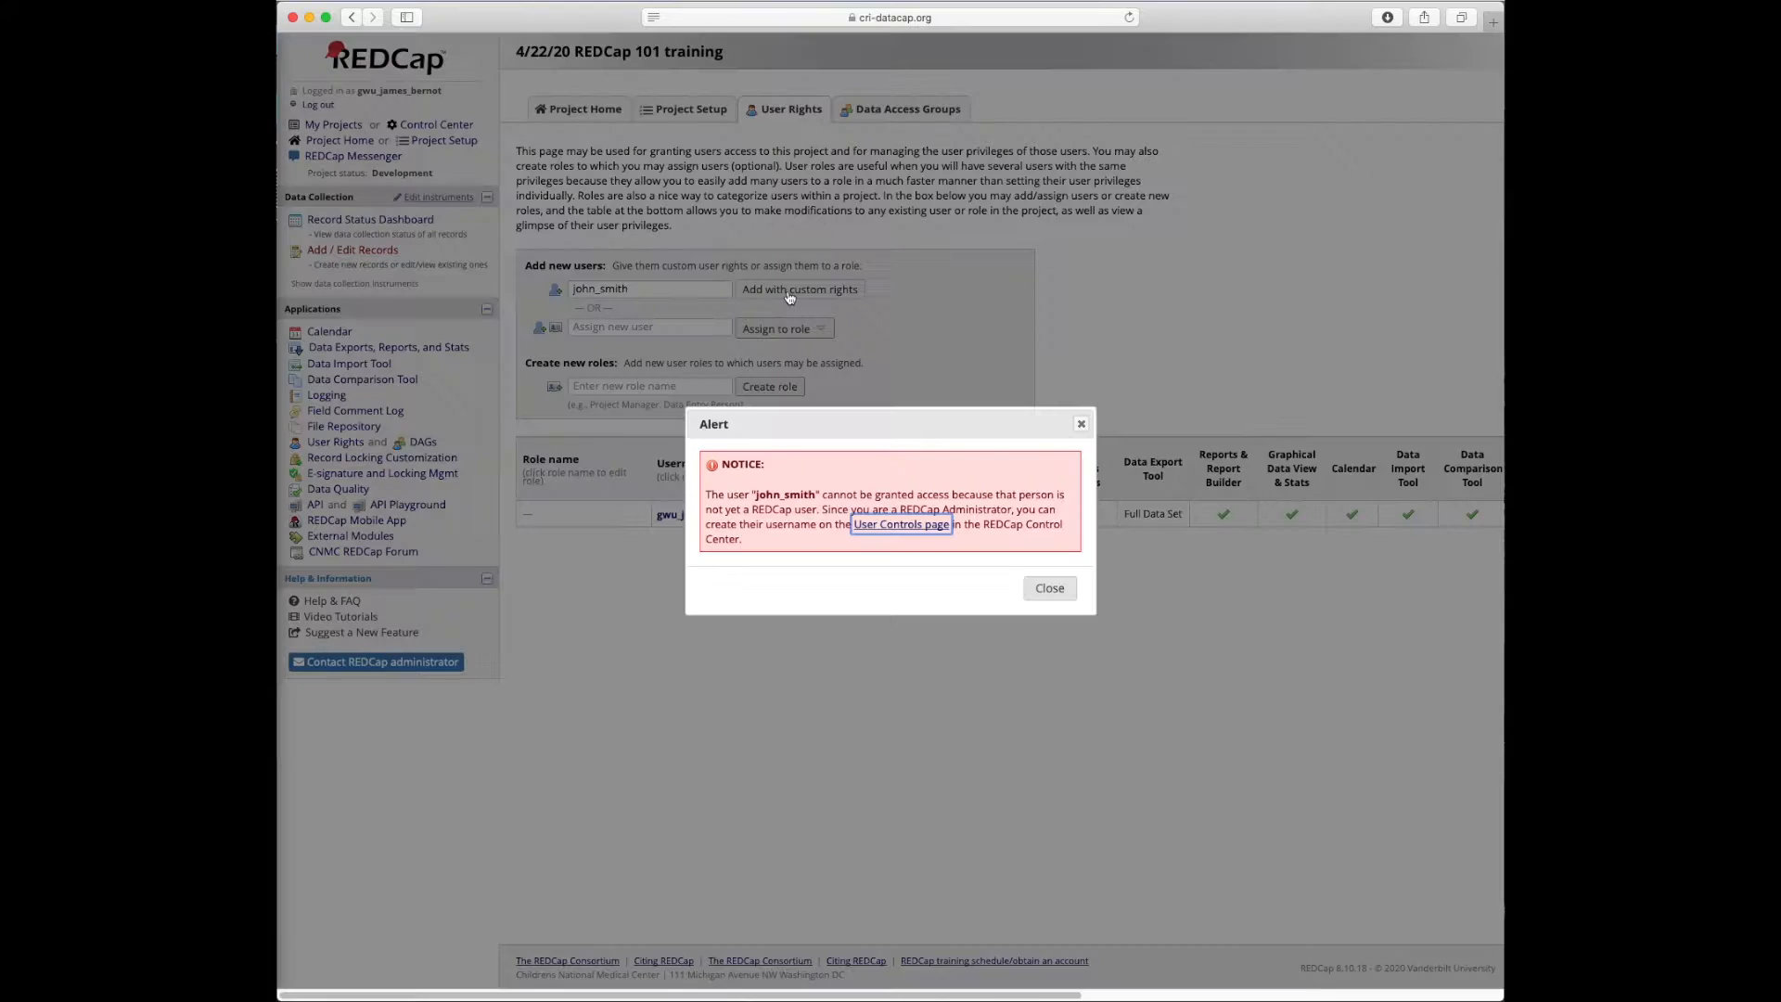
{"action": "left_click", "coordinate": [1050, 588]}
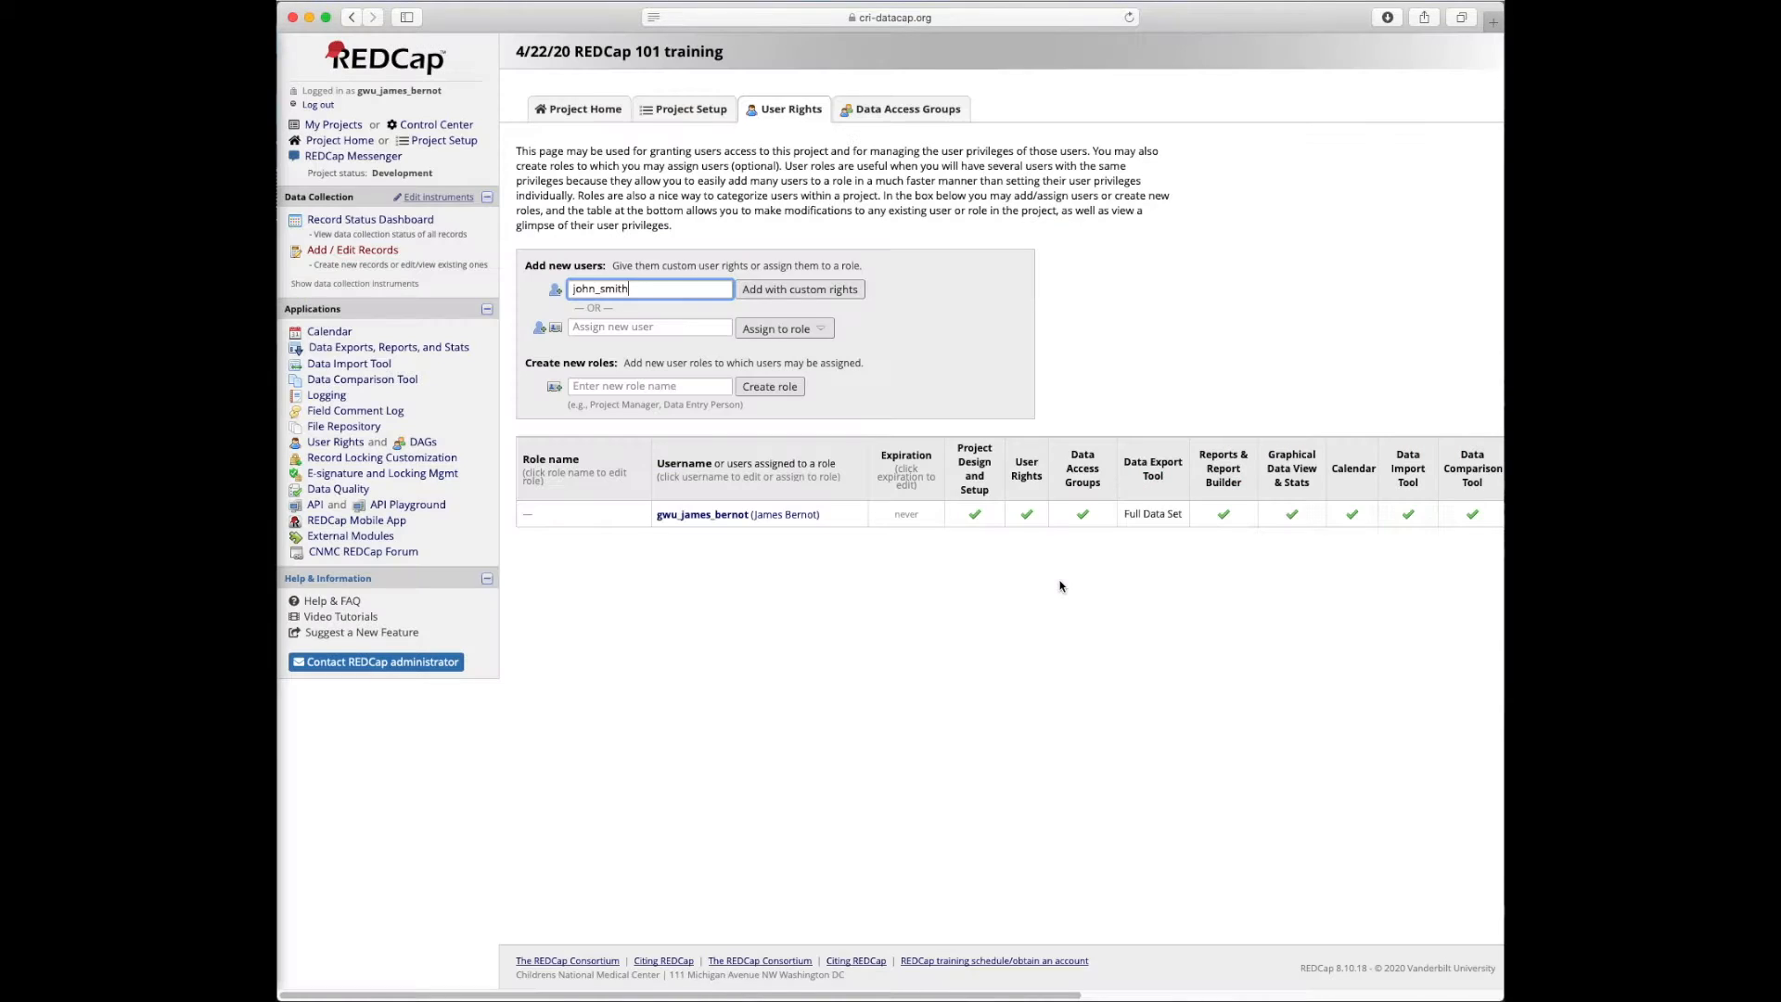
{"action": "left_click_drag", "start_coordinate": [640, 289], "coordinate": [547, 291]}
Enter training user rcuser30 from the suggestions and open its custom rights form
{"action": "type", "text": "rcuser30"}
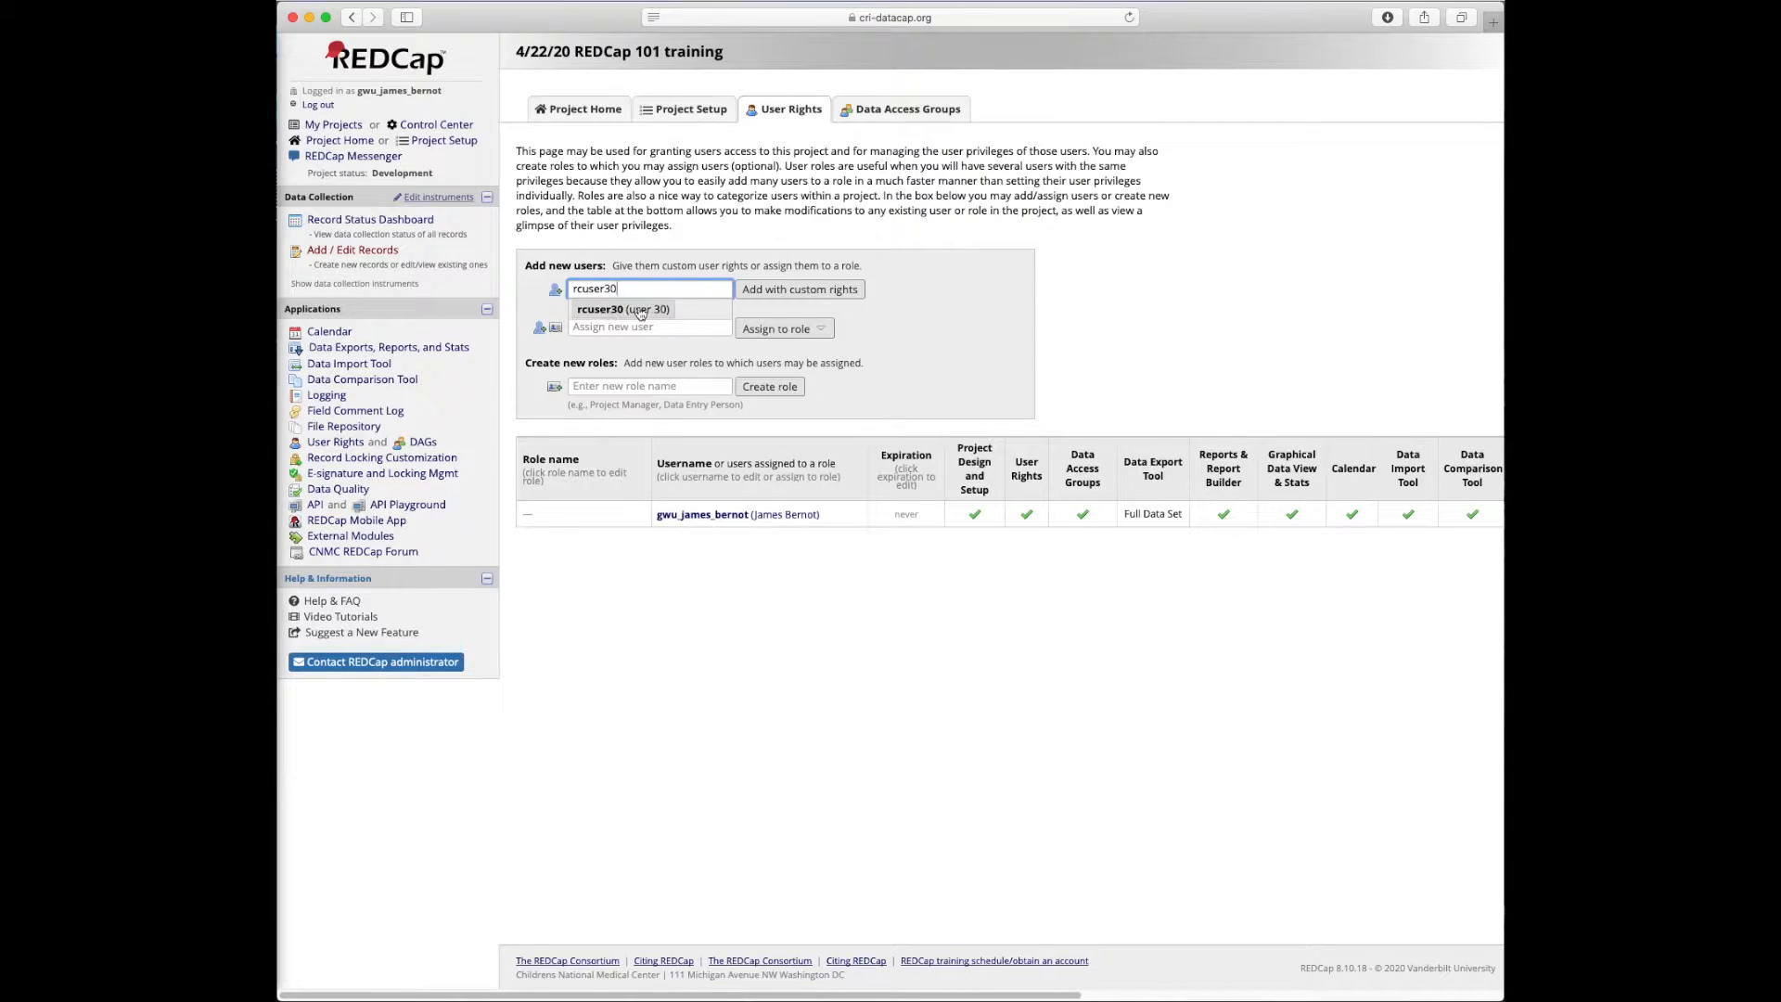
{"action": "left_click", "coordinate": [598, 310]}
{"action": "left_click", "coordinate": [798, 297]}
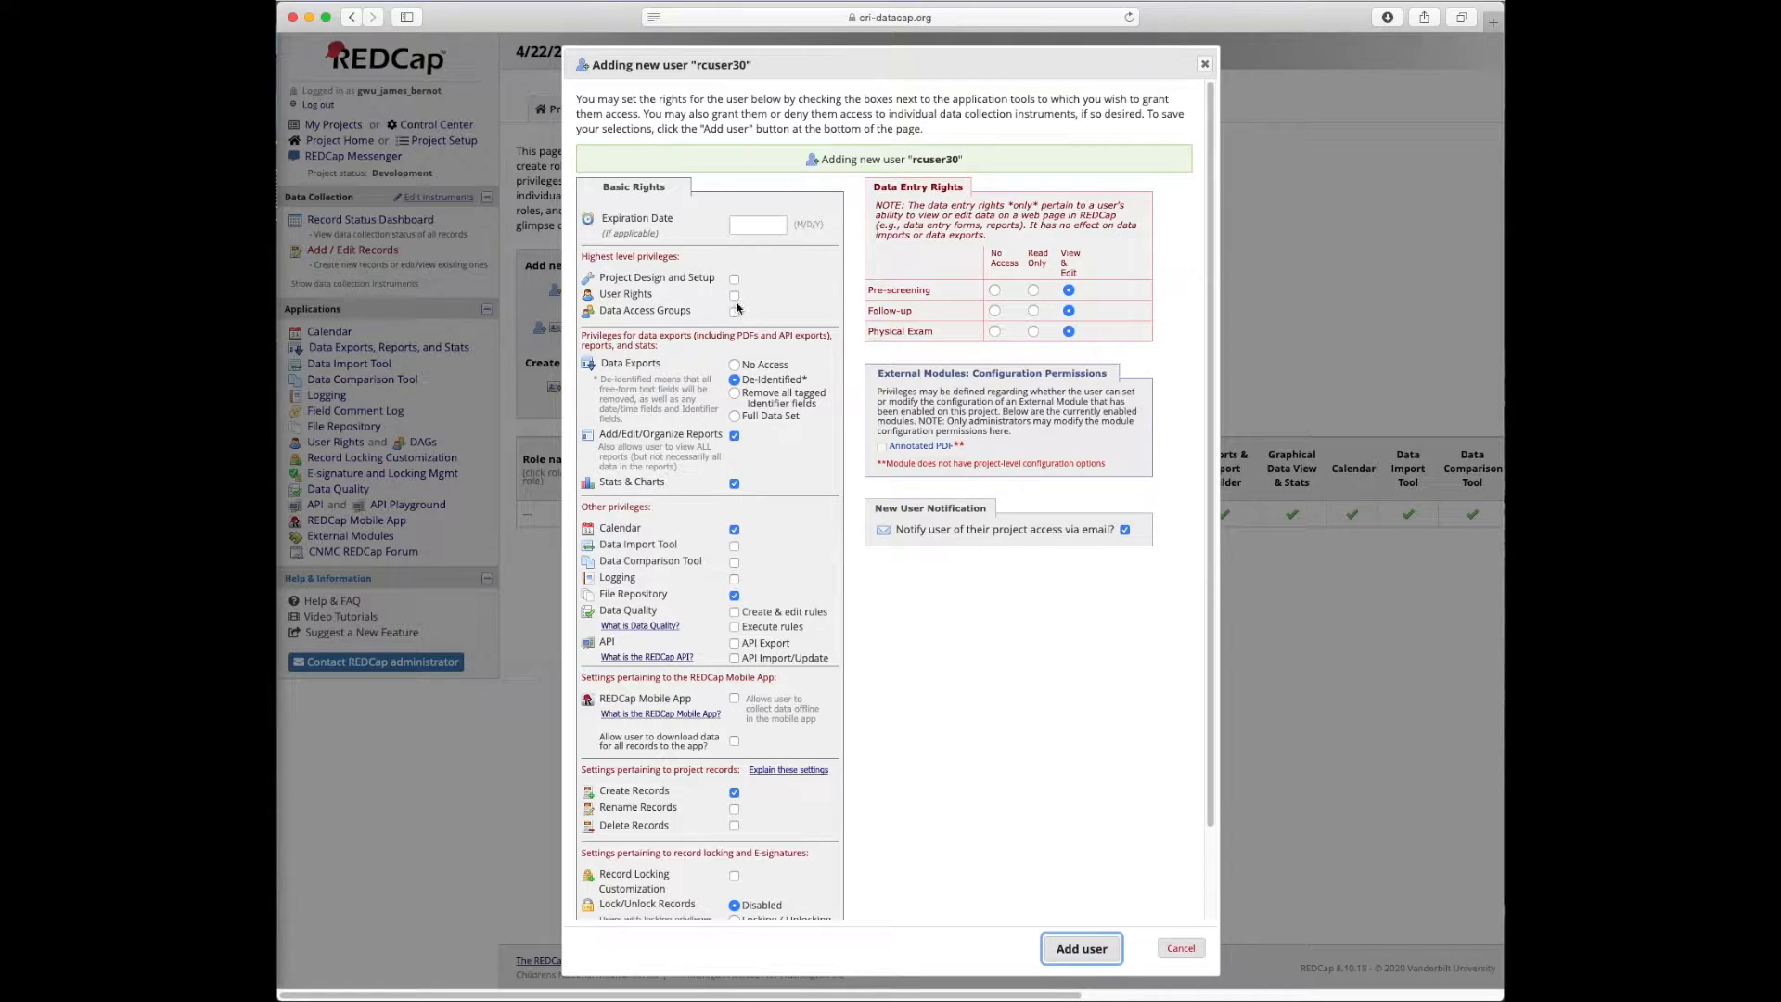
Leave User Rights unchecked and set Data Exports to Full Data Set for rcuser30
{"action": "left_click", "coordinate": [735, 296]}
{"action": "left_click", "coordinate": [735, 365]}
{"action": "left_click", "coordinate": [734, 298]}
{"action": "left_click_drag", "start_coordinate": [650, 310], "coordinate": [692, 310]}
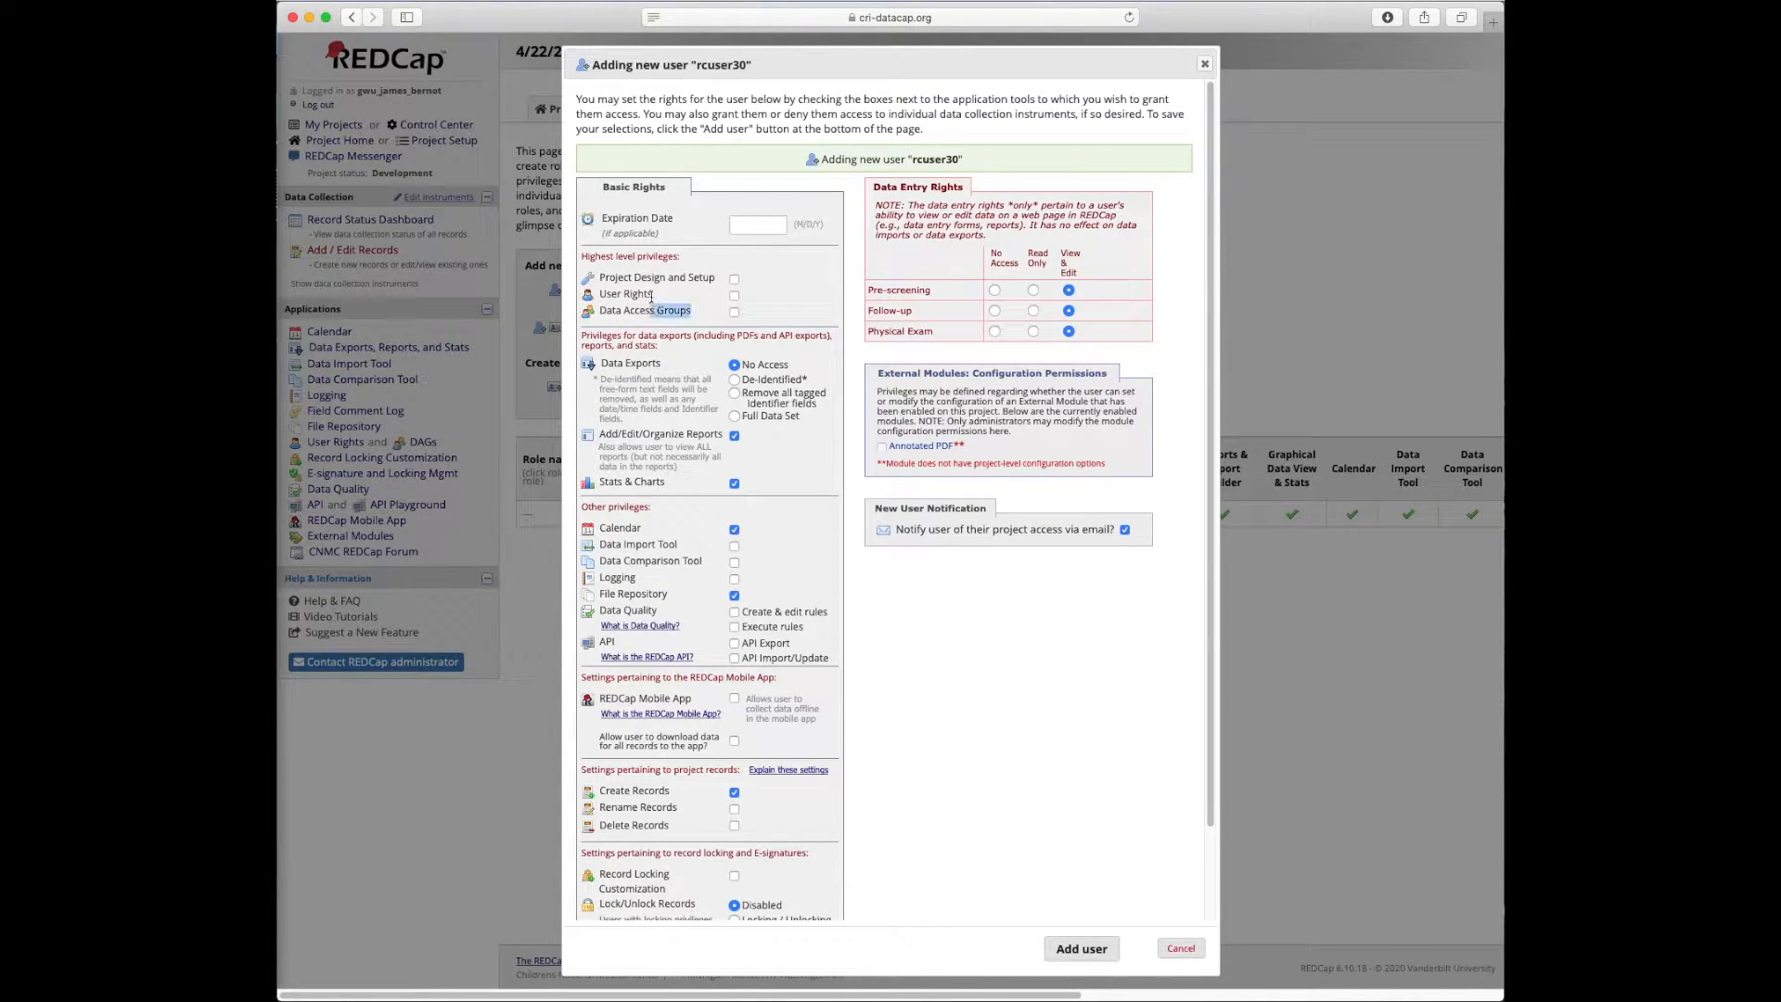
{"action": "left_click", "coordinate": [819, 302]}
{"action": "left_click_drag", "start_coordinate": [743, 379], "coordinate": [800, 379]}
{"action": "left_click", "coordinate": [803, 374]}
{"action": "left_click", "coordinate": [735, 418]}
Try Read Only and No Access on Physical Exam, then keep it at View & Edit
{"action": "scroll", "coordinate": [752, 650], "scroll_direction": "down", "scroll_amount": 2}
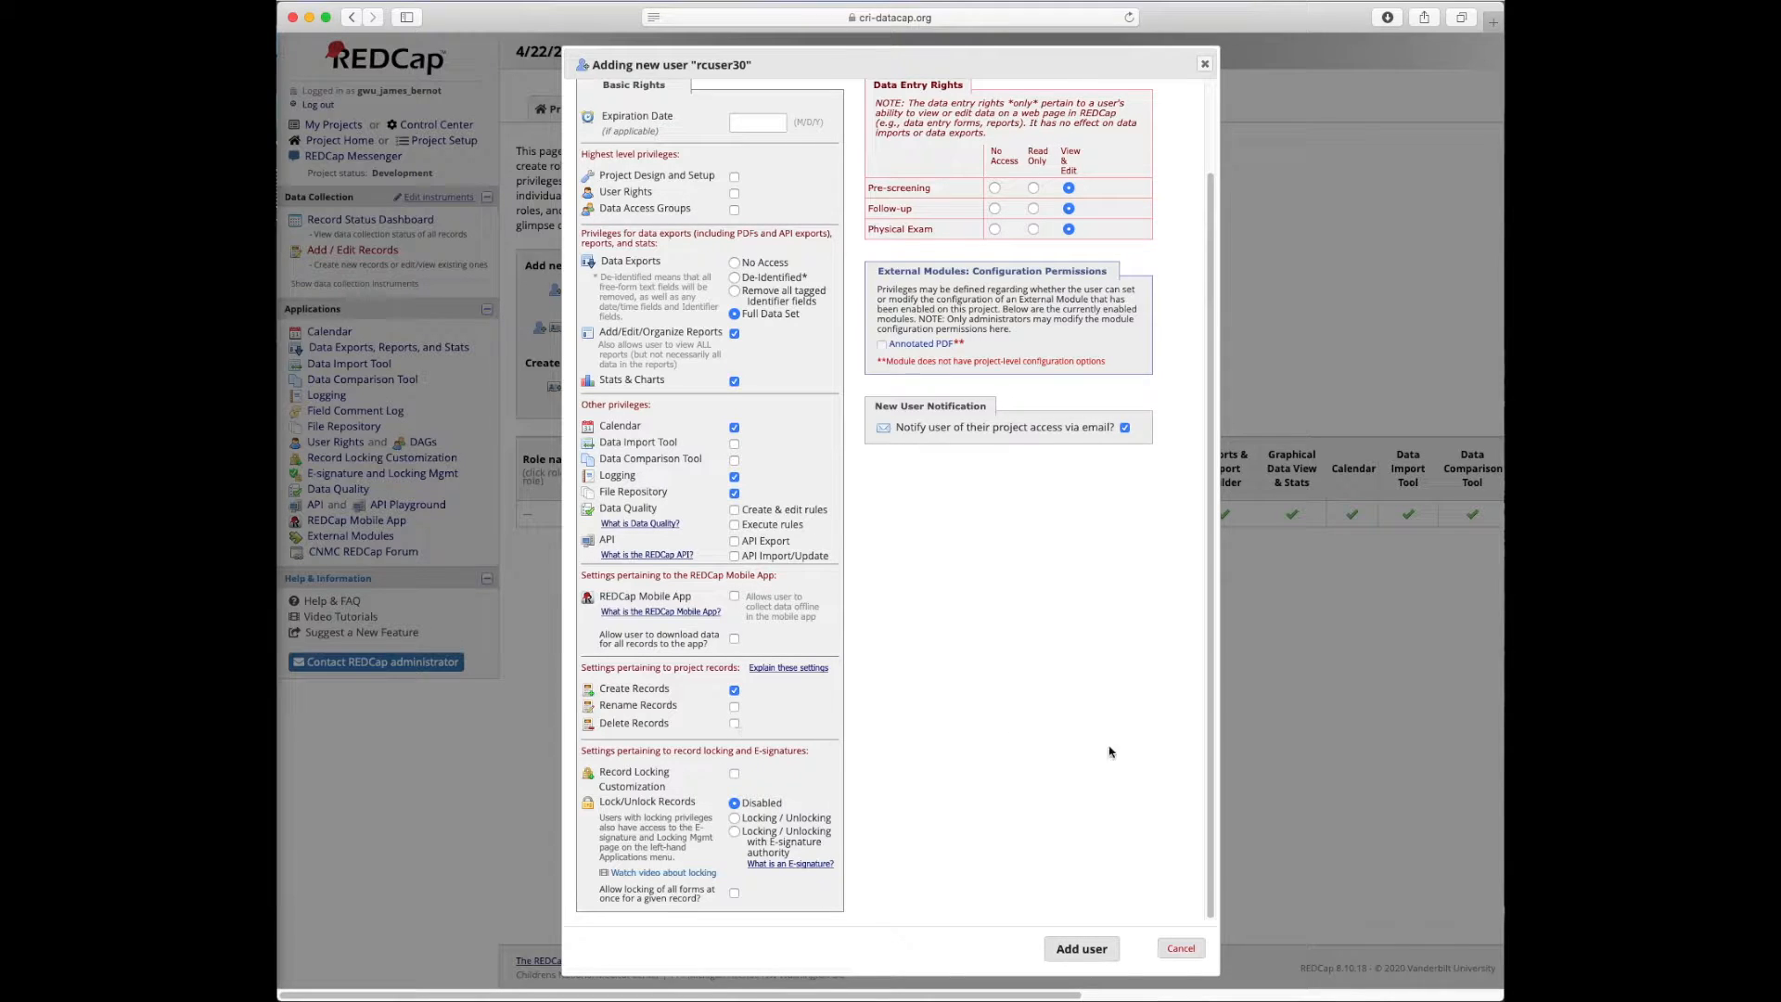
{"action": "scroll", "coordinate": [983, 722], "scroll_direction": "up", "scroll_amount": 2}
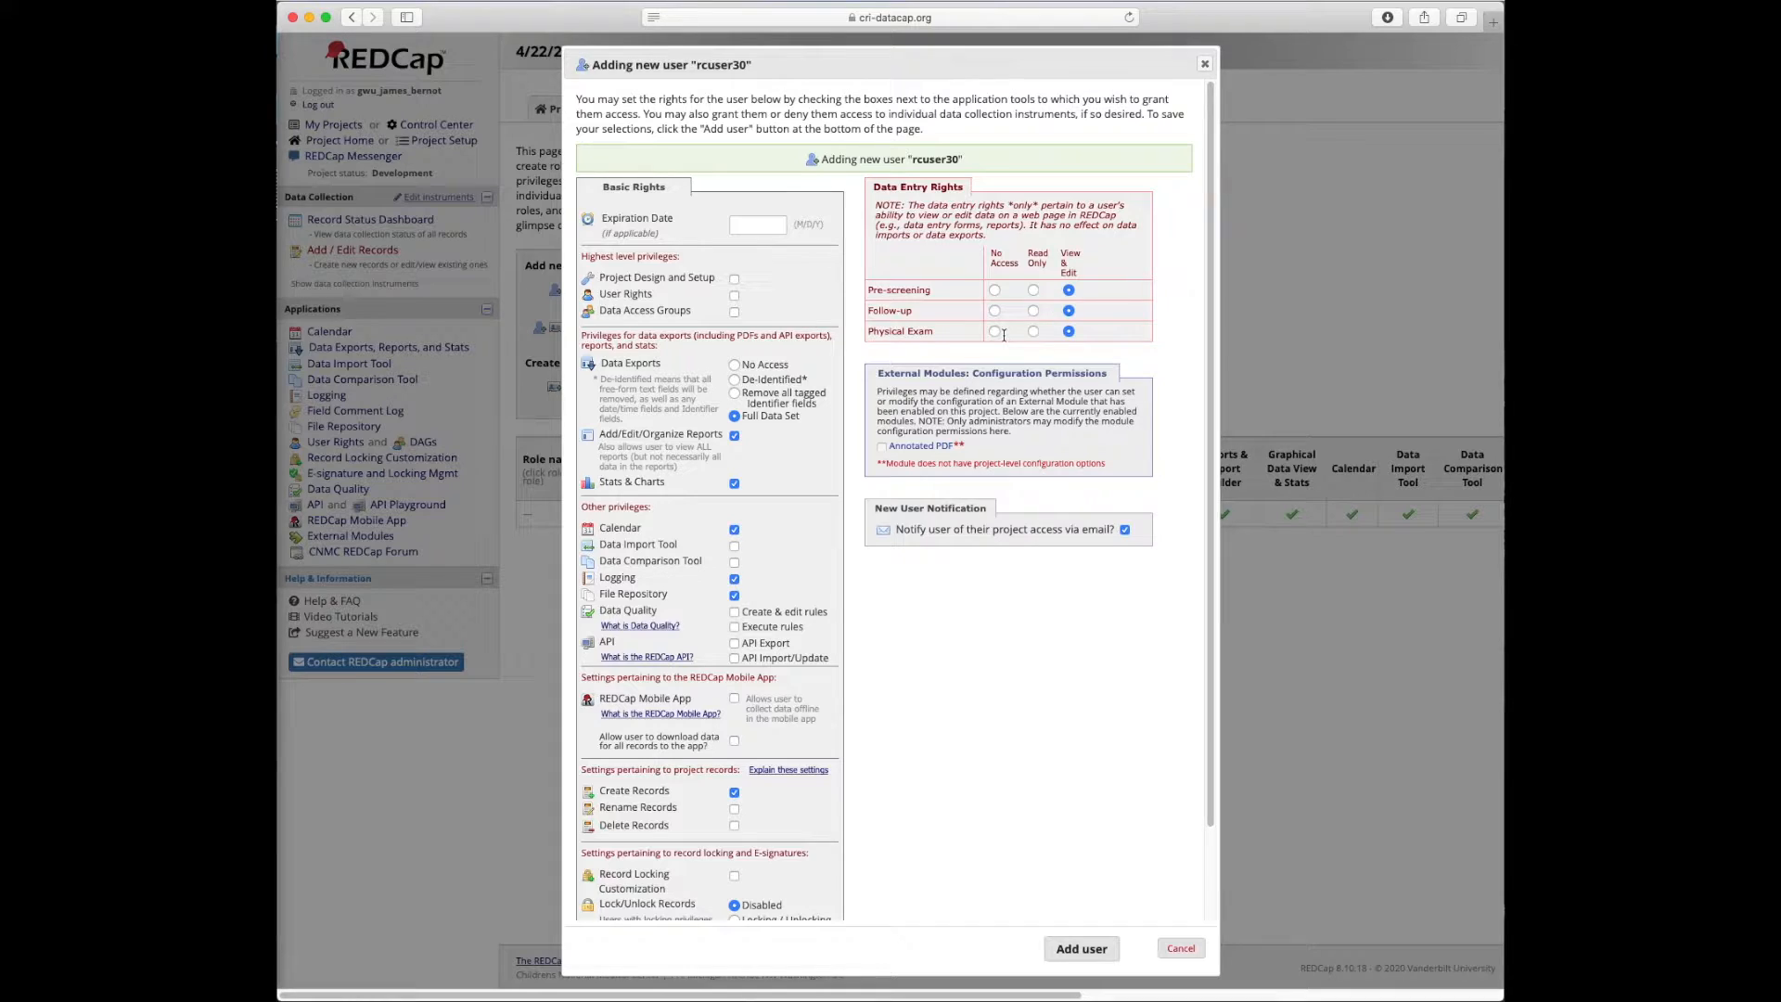
{"action": "left_click", "coordinate": [1034, 332]}
{"action": "left_click", "coordinate": [995, 331]}
{"action": "left_click", "coordinate": [1068, 332]}
Add rcuser30 to the project and check its User actions popup in the table
{"action": "left_click", "coordinate": [1083, 953]}
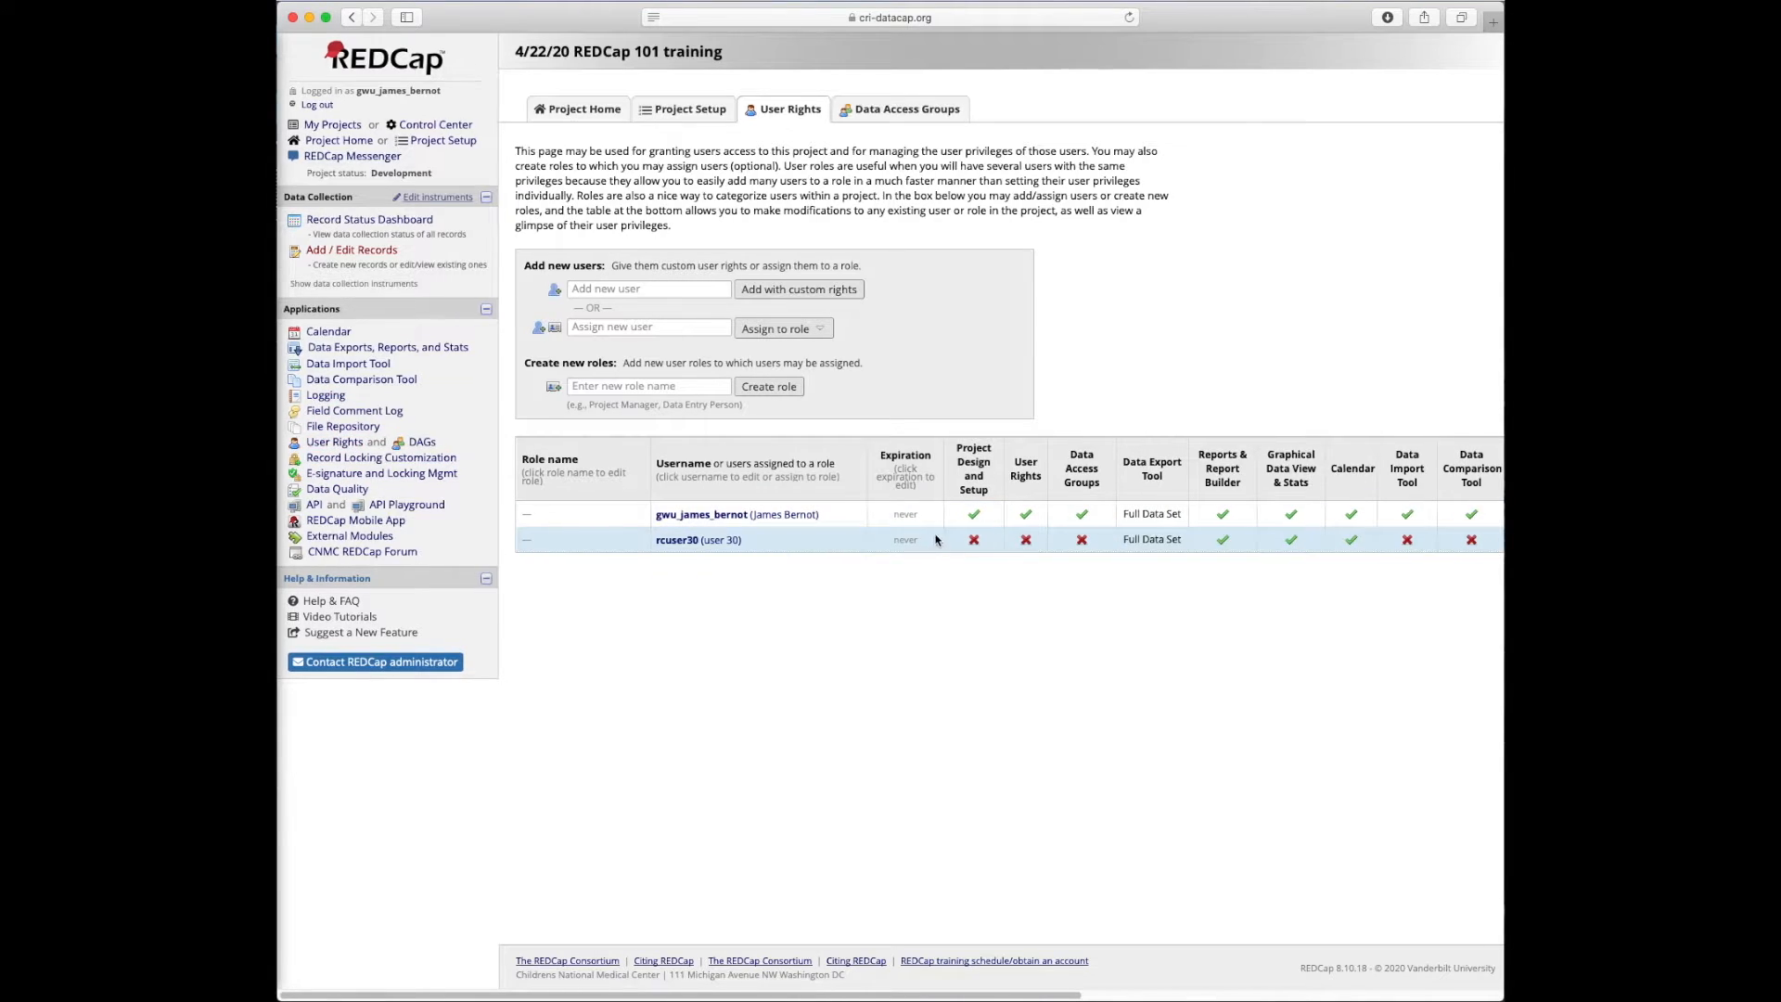
{"action": "scroll", "coordinate": [936, 540], "scroll_direction": "right", "scroll_amount": 2}
{"action": "scroll", "coordinate": [907, 570], "scroll_direction": "left", "scroll_amount": 2}
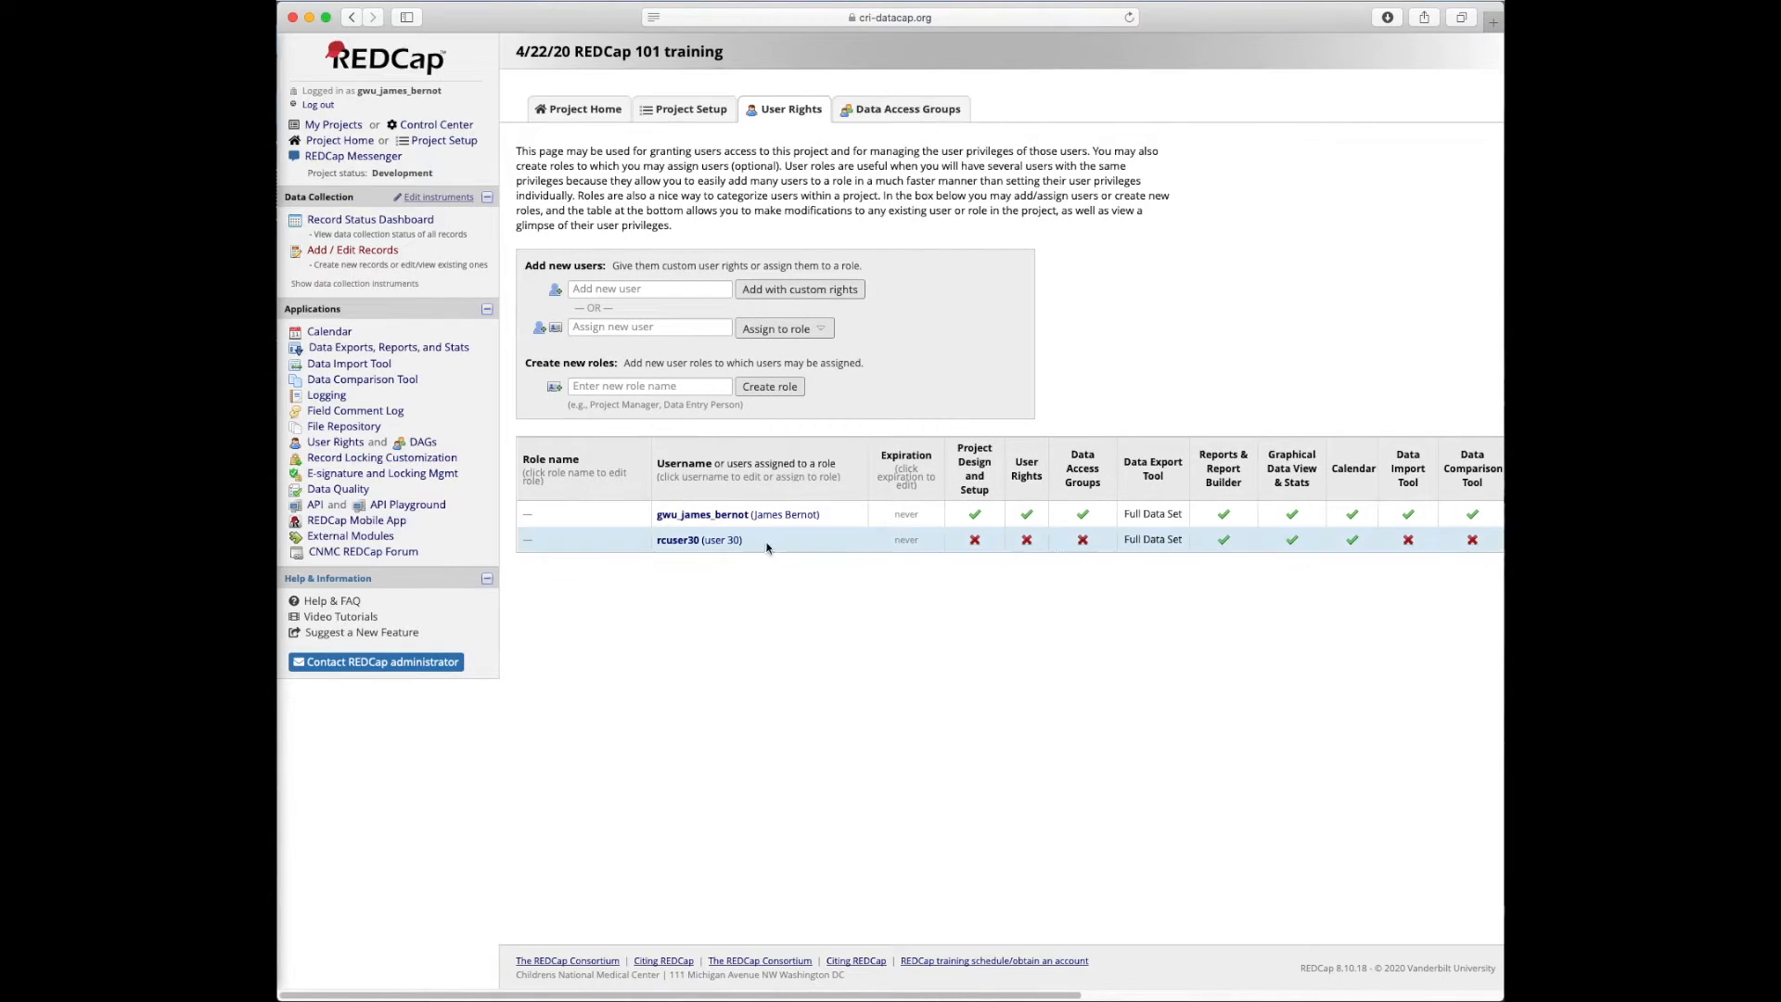
{"action": "left_click", "coordinate": [675, 539]}
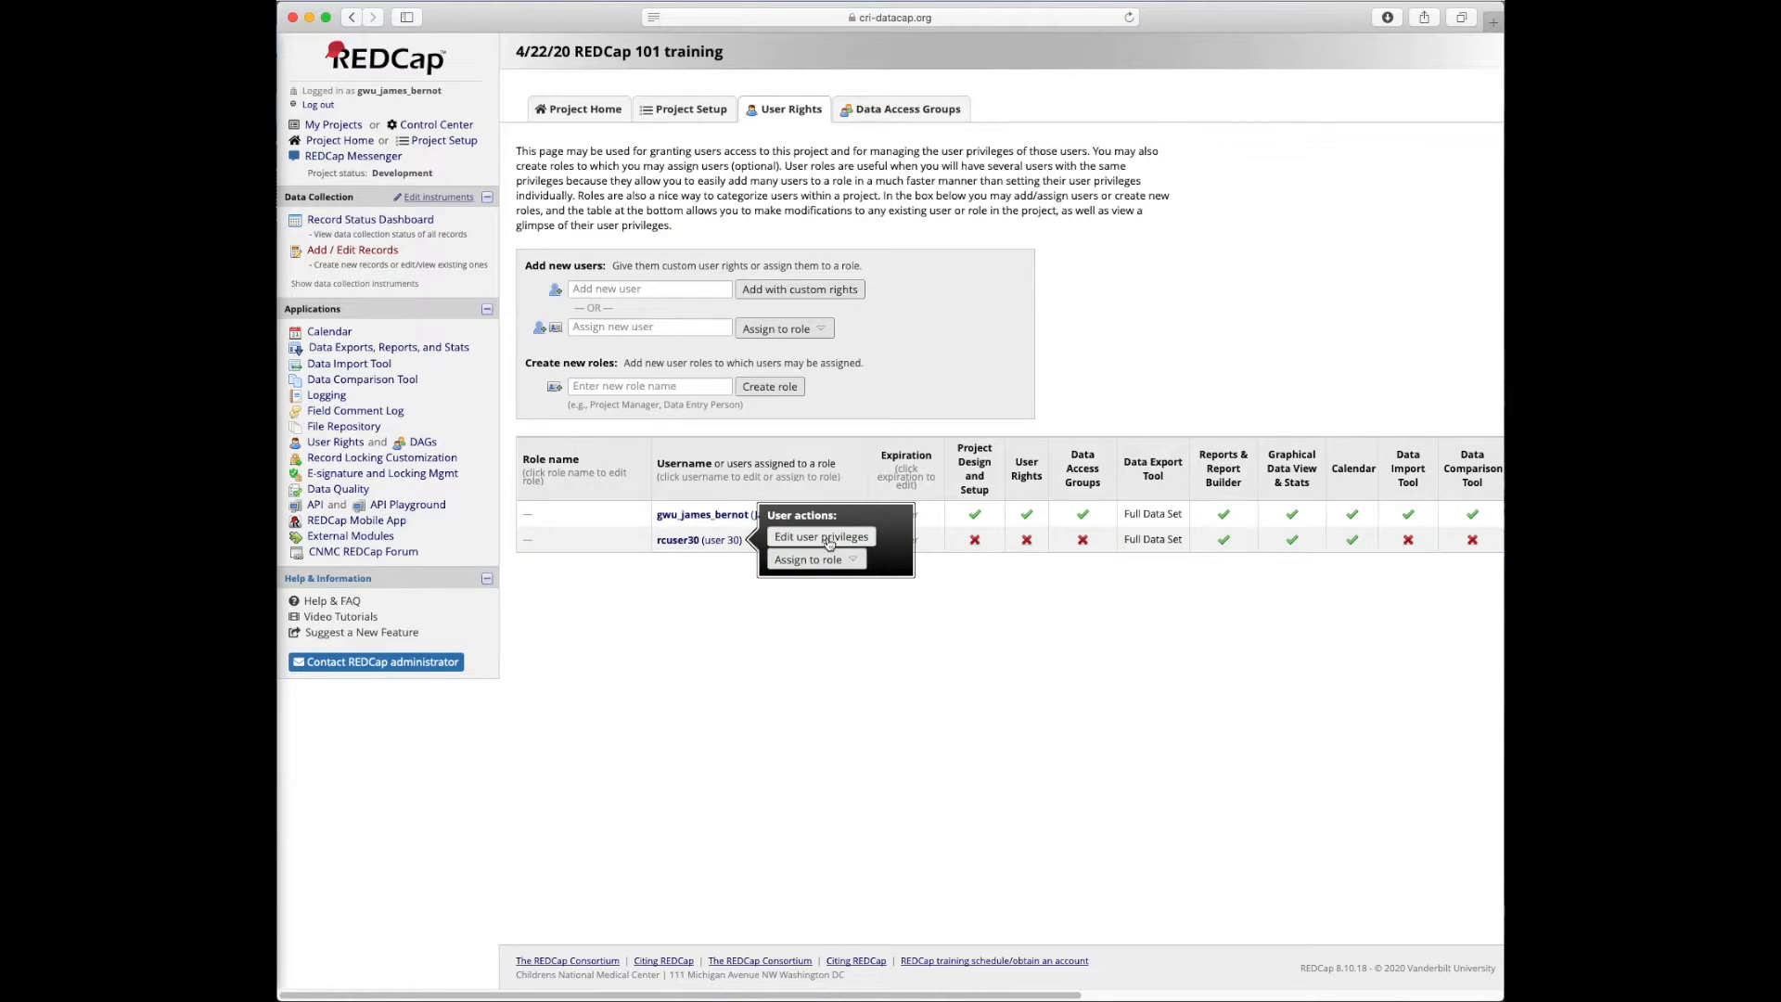
{"action": "left_click", "coordinate": [956, 707]}
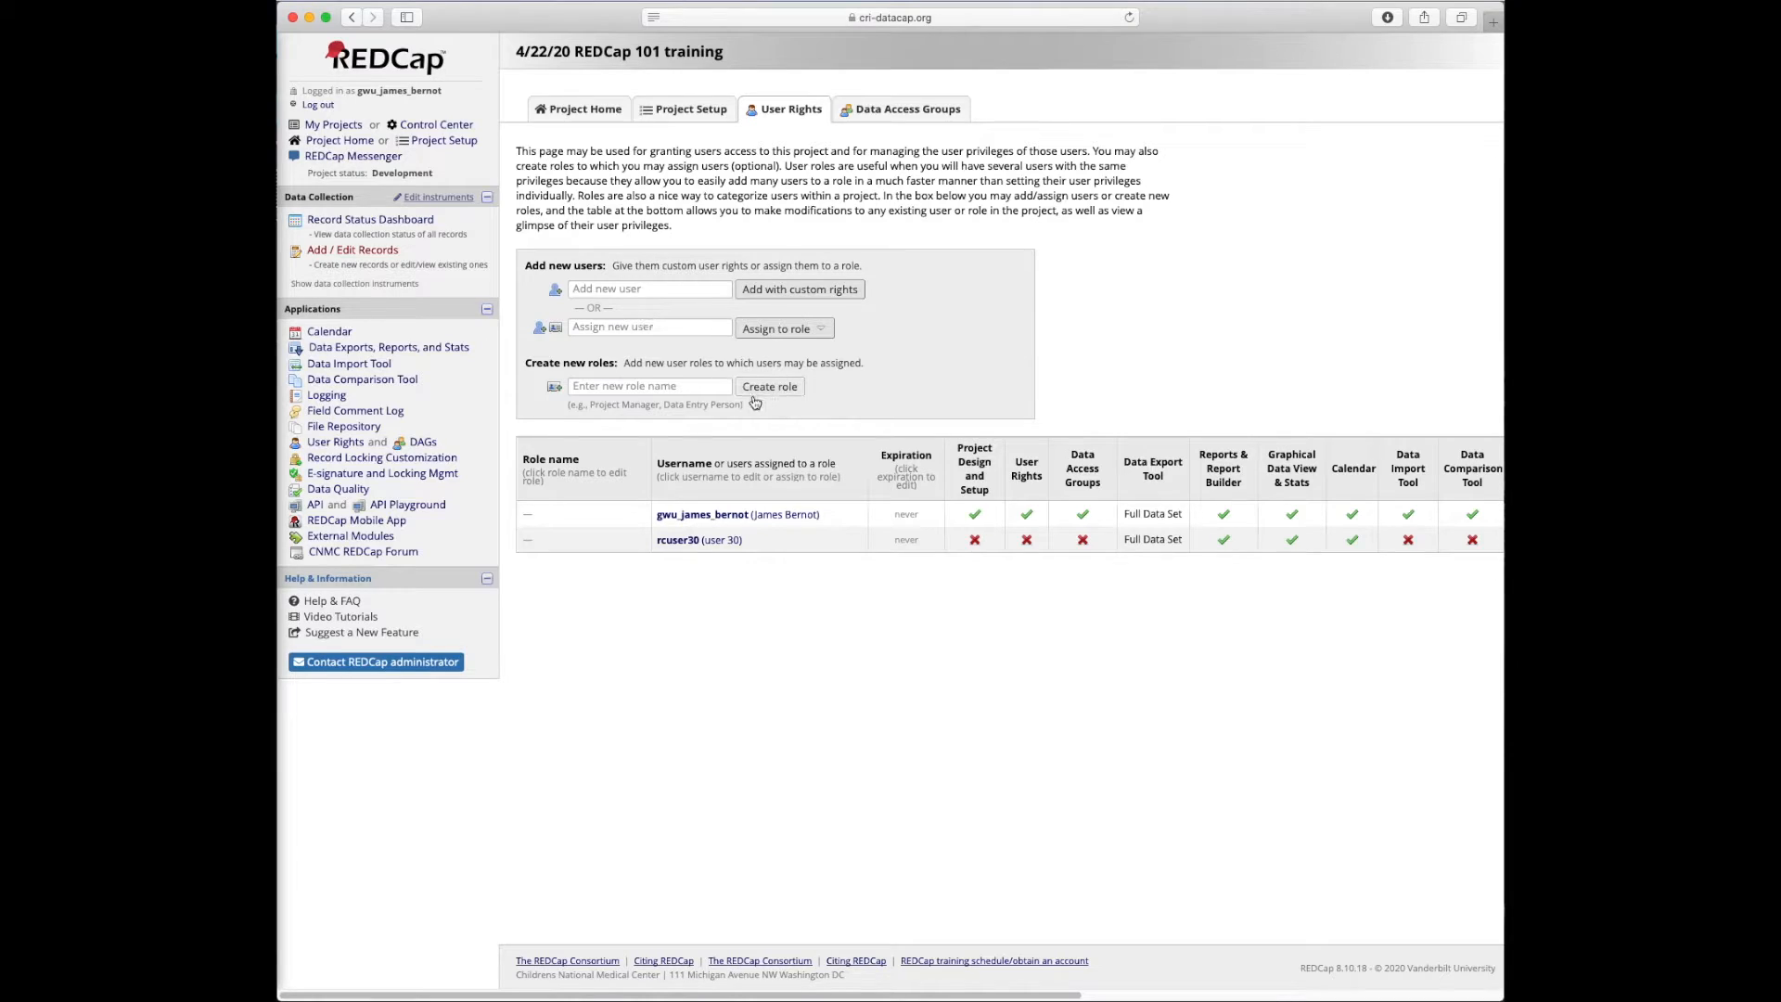
Create the 'Data entry person' role with the Rename Records privilege
{"action": "left_click", "coordinate": [688, 385]}
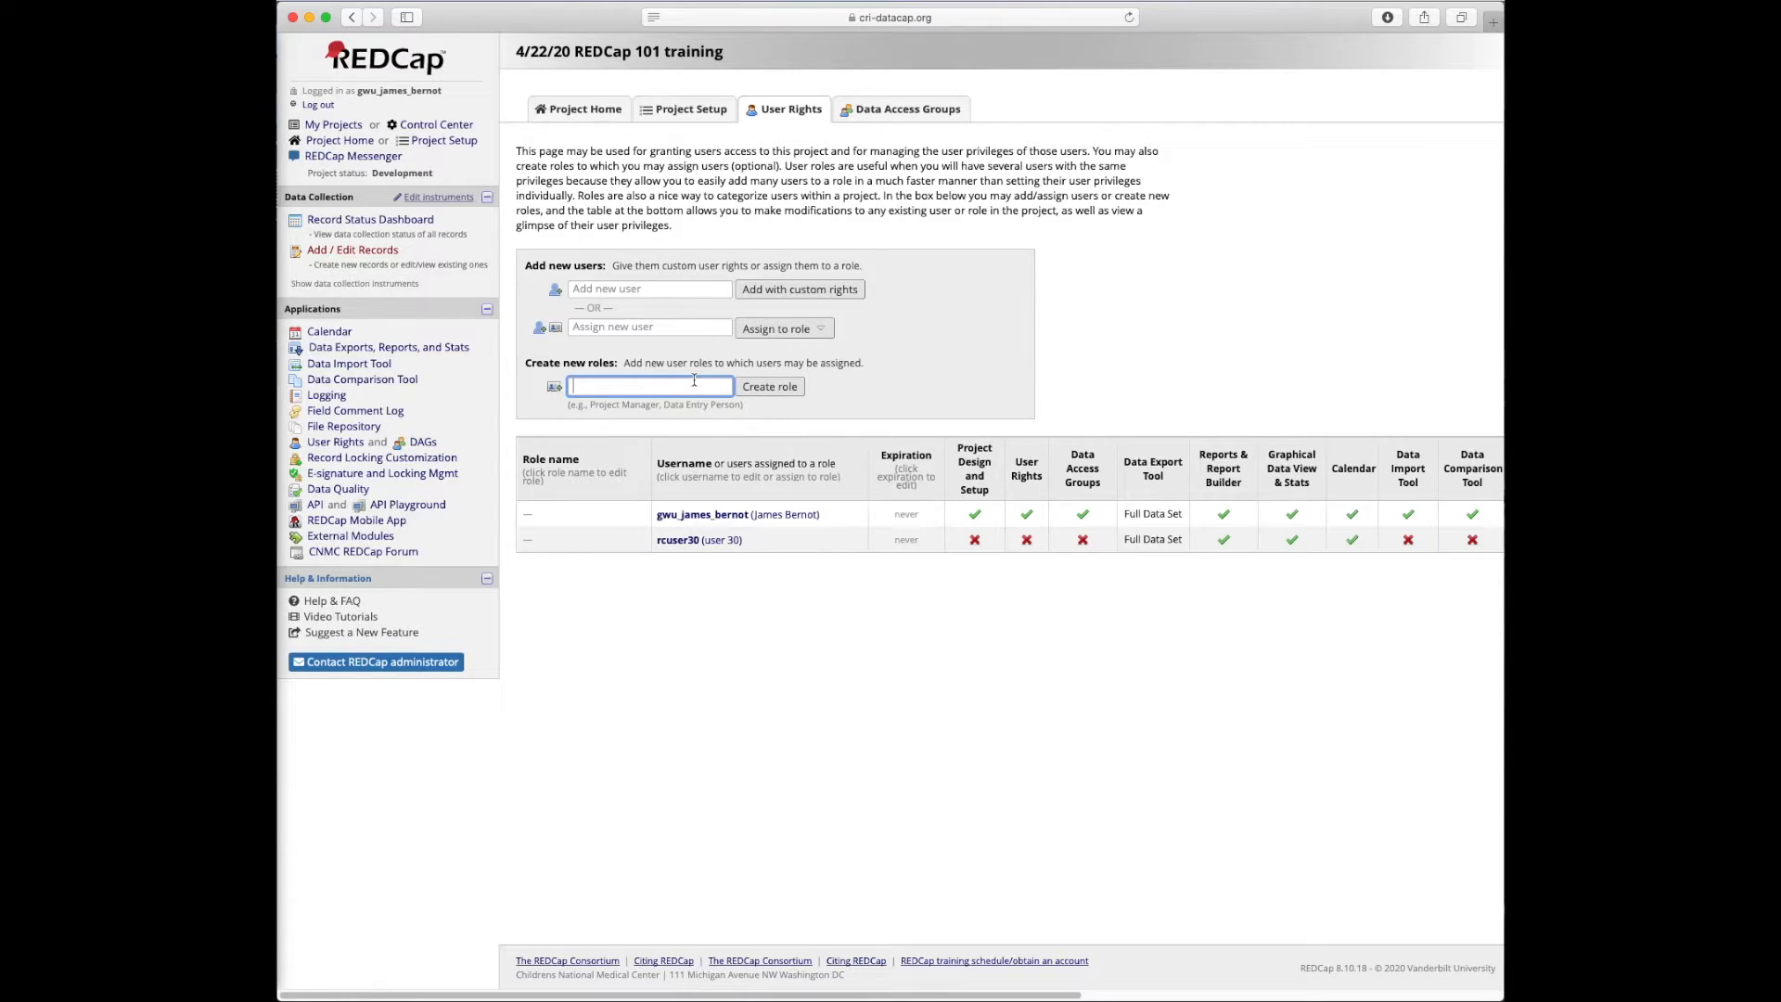
{"action": "type", "text": "ntry person"}
{"action": "left_click", "coordinate": [763, 387]}
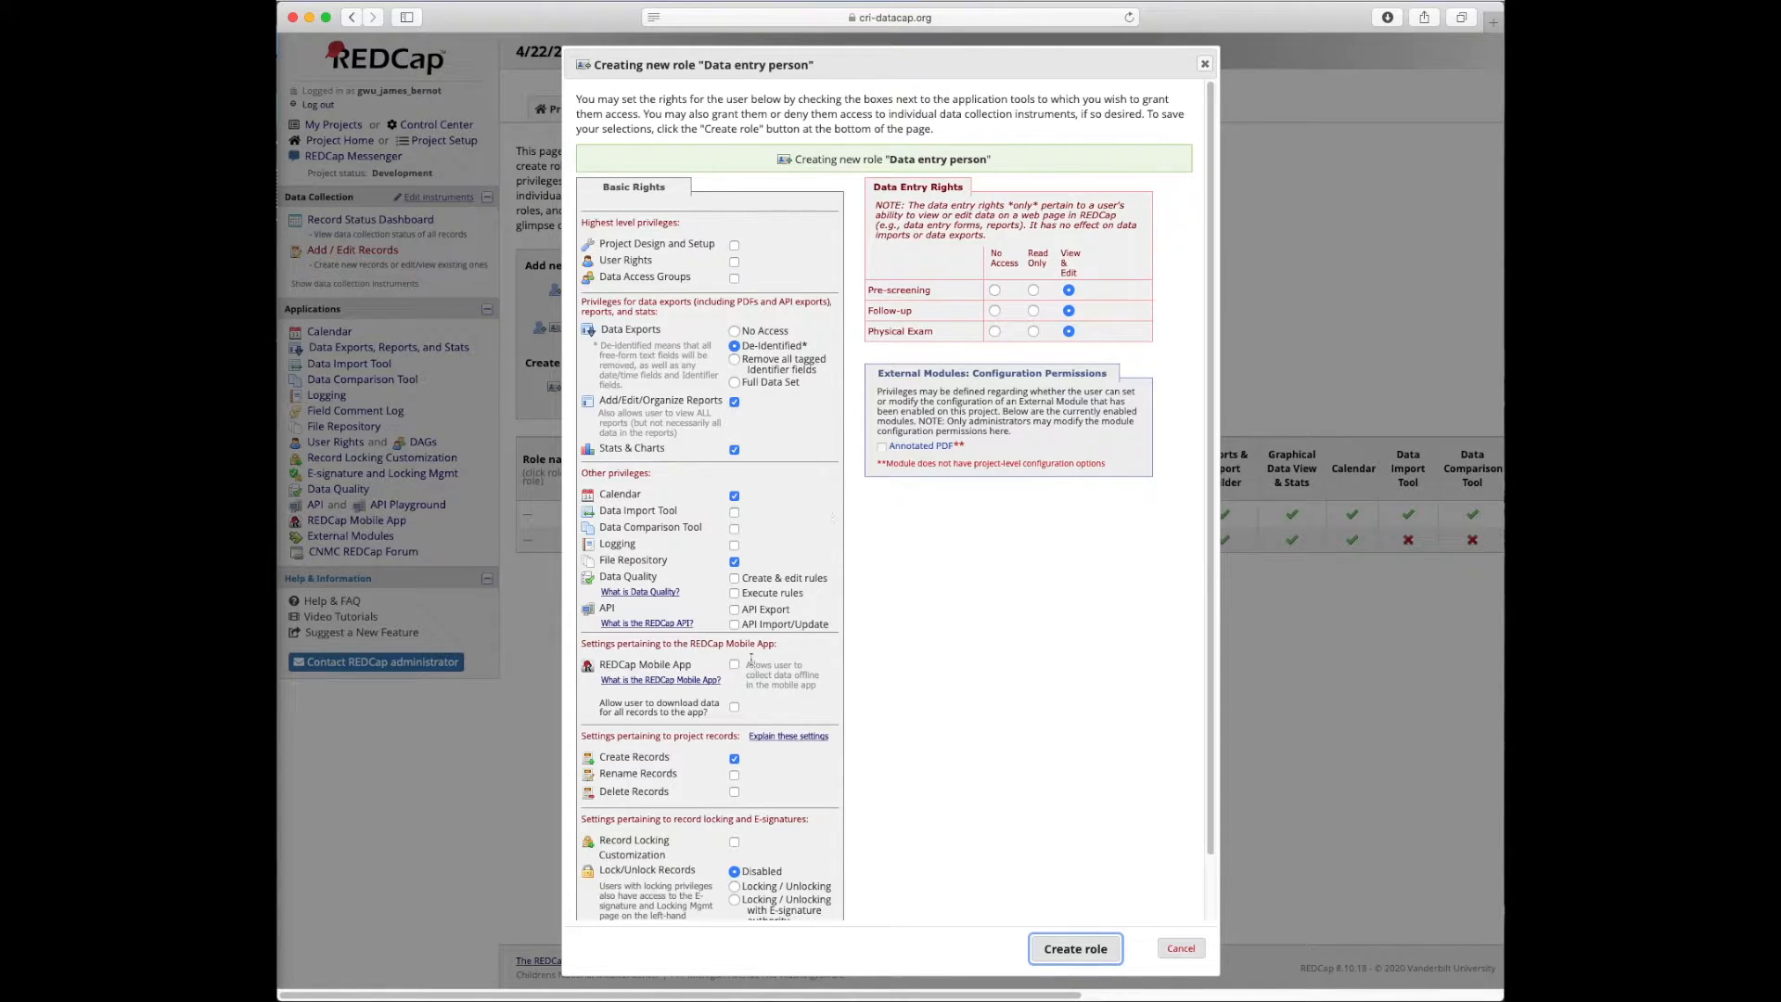
{"action": "left_click", "coordinate": [735, 776]}
{"action": "scroll", "coordinate": [881, 616], "scroll_direction": "down", "scroll_amount": 2}
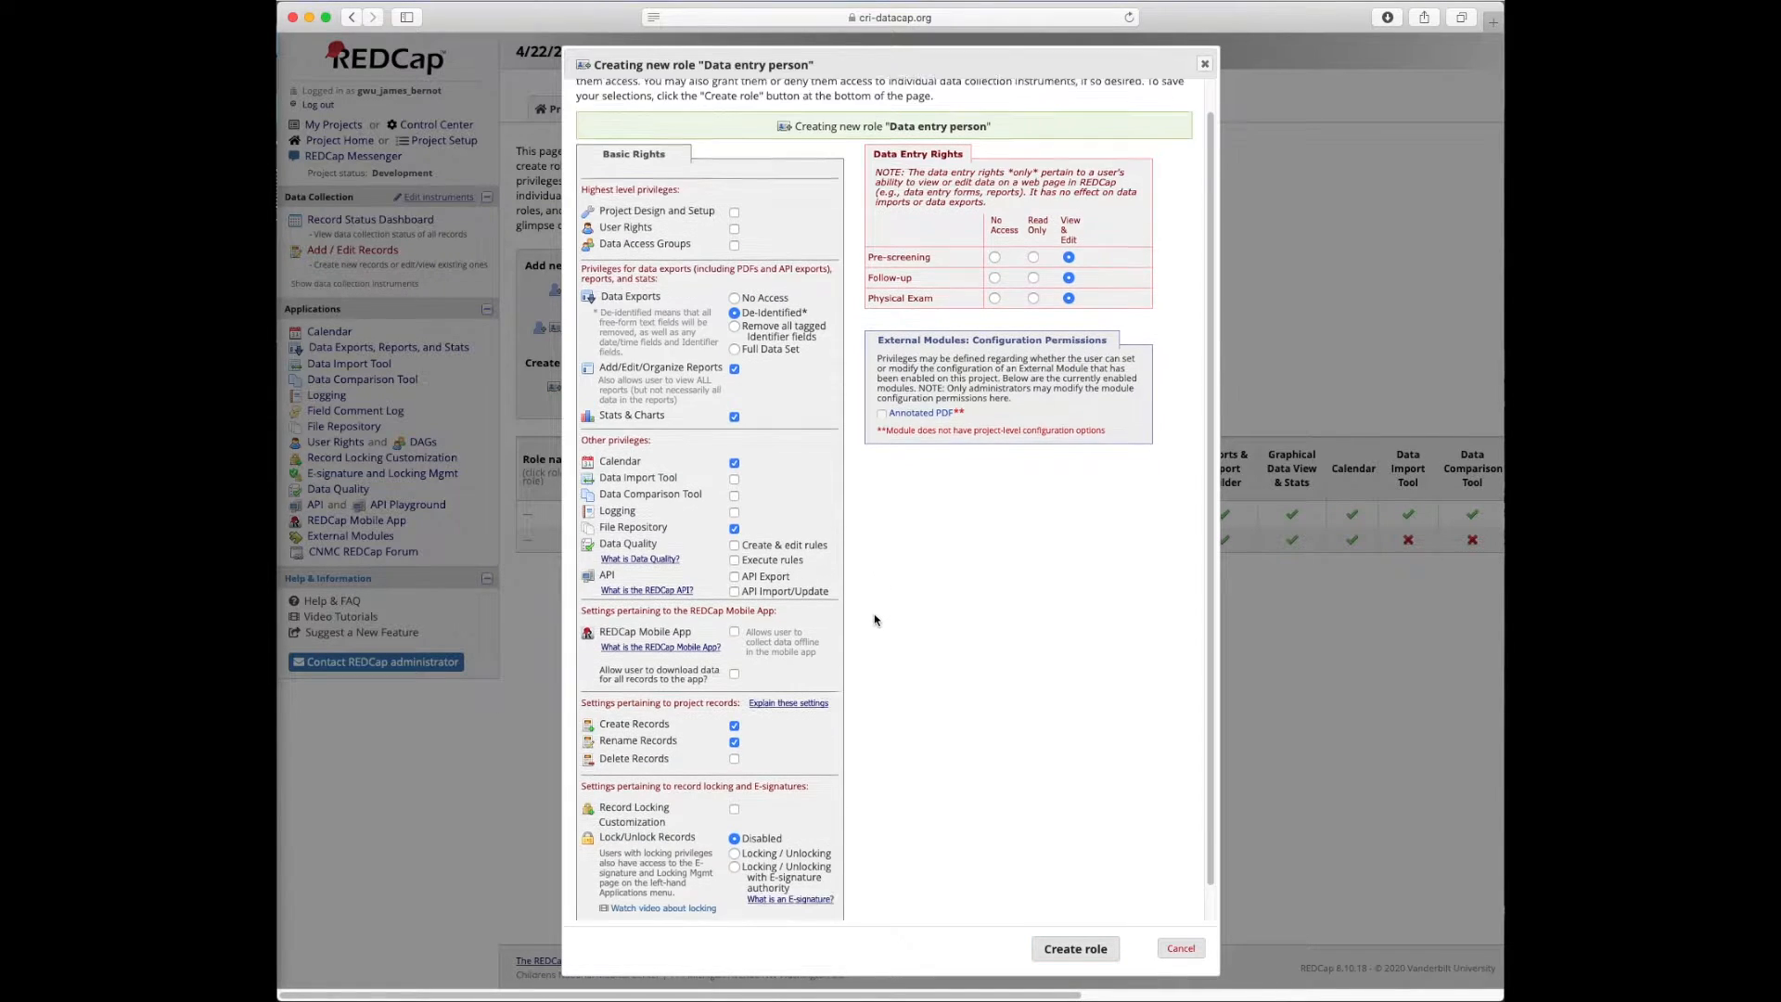
{"action": "scroll", "coordinate": [875, 620], "scroll_direction": "down", "scroll_amount": 2}
{"action": "left_click", "coordinate": [1076, 949]}
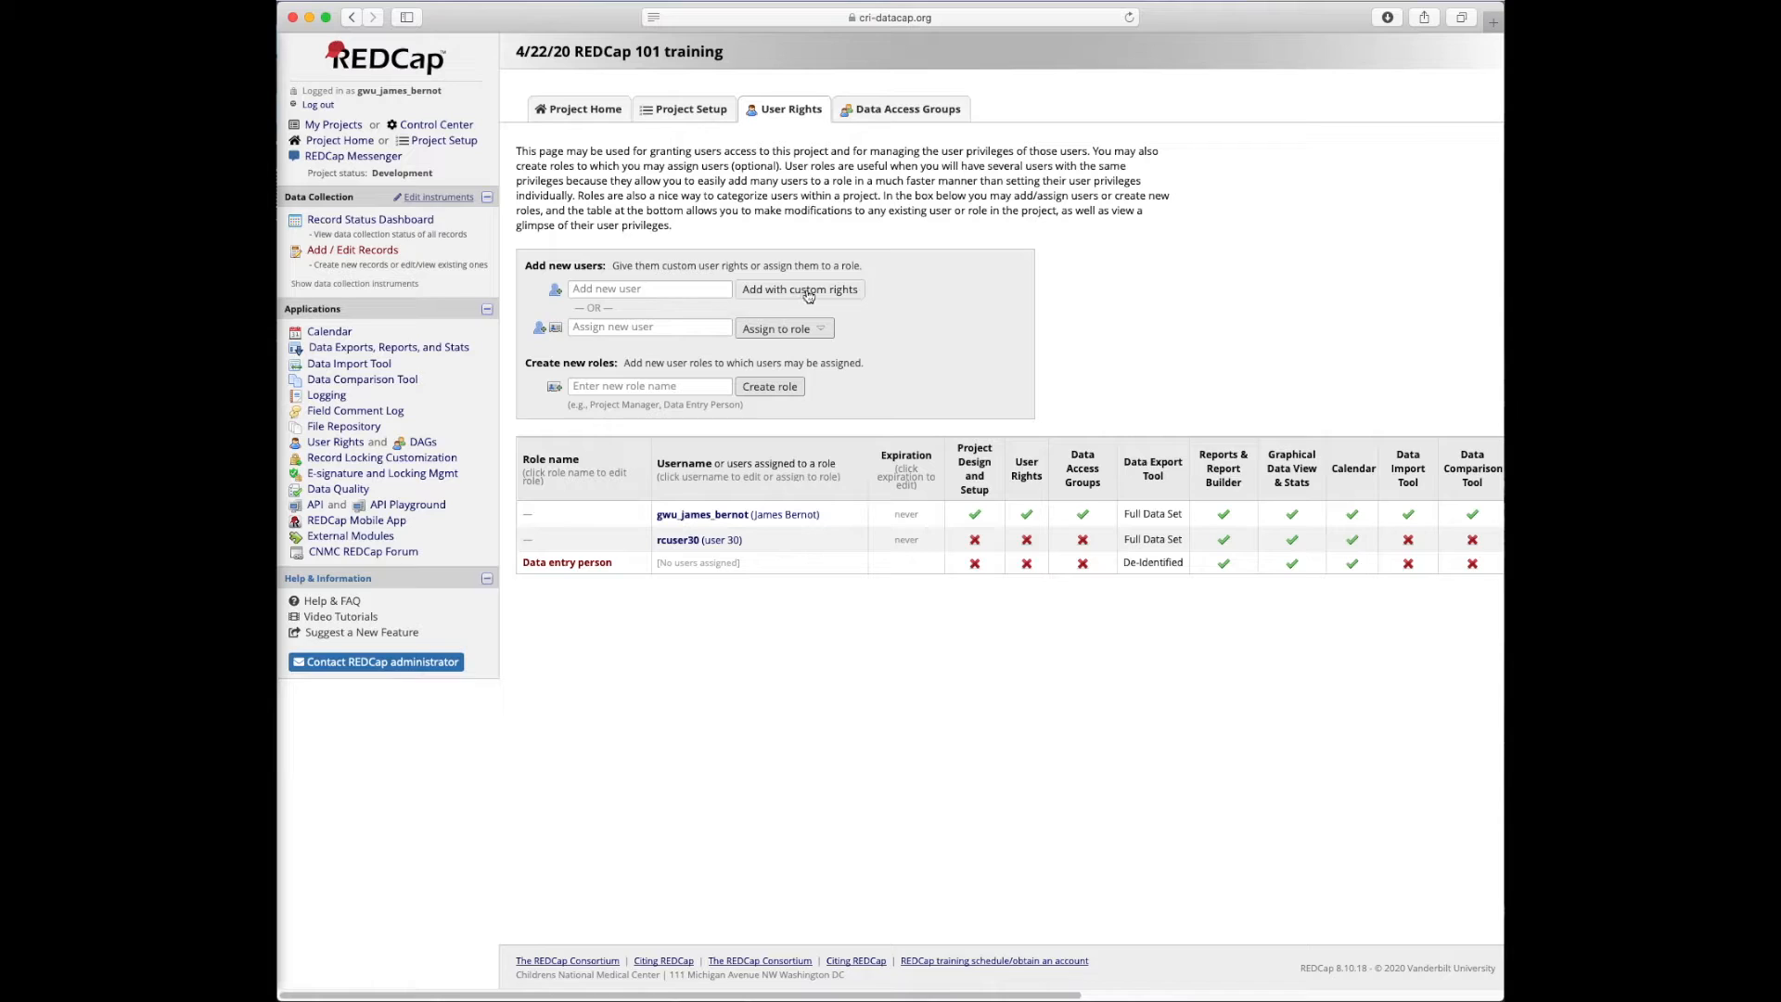
Assign training user rcuser29 to the Data entry person role
{"action": "left_click", "coordinate": [692, 291]}
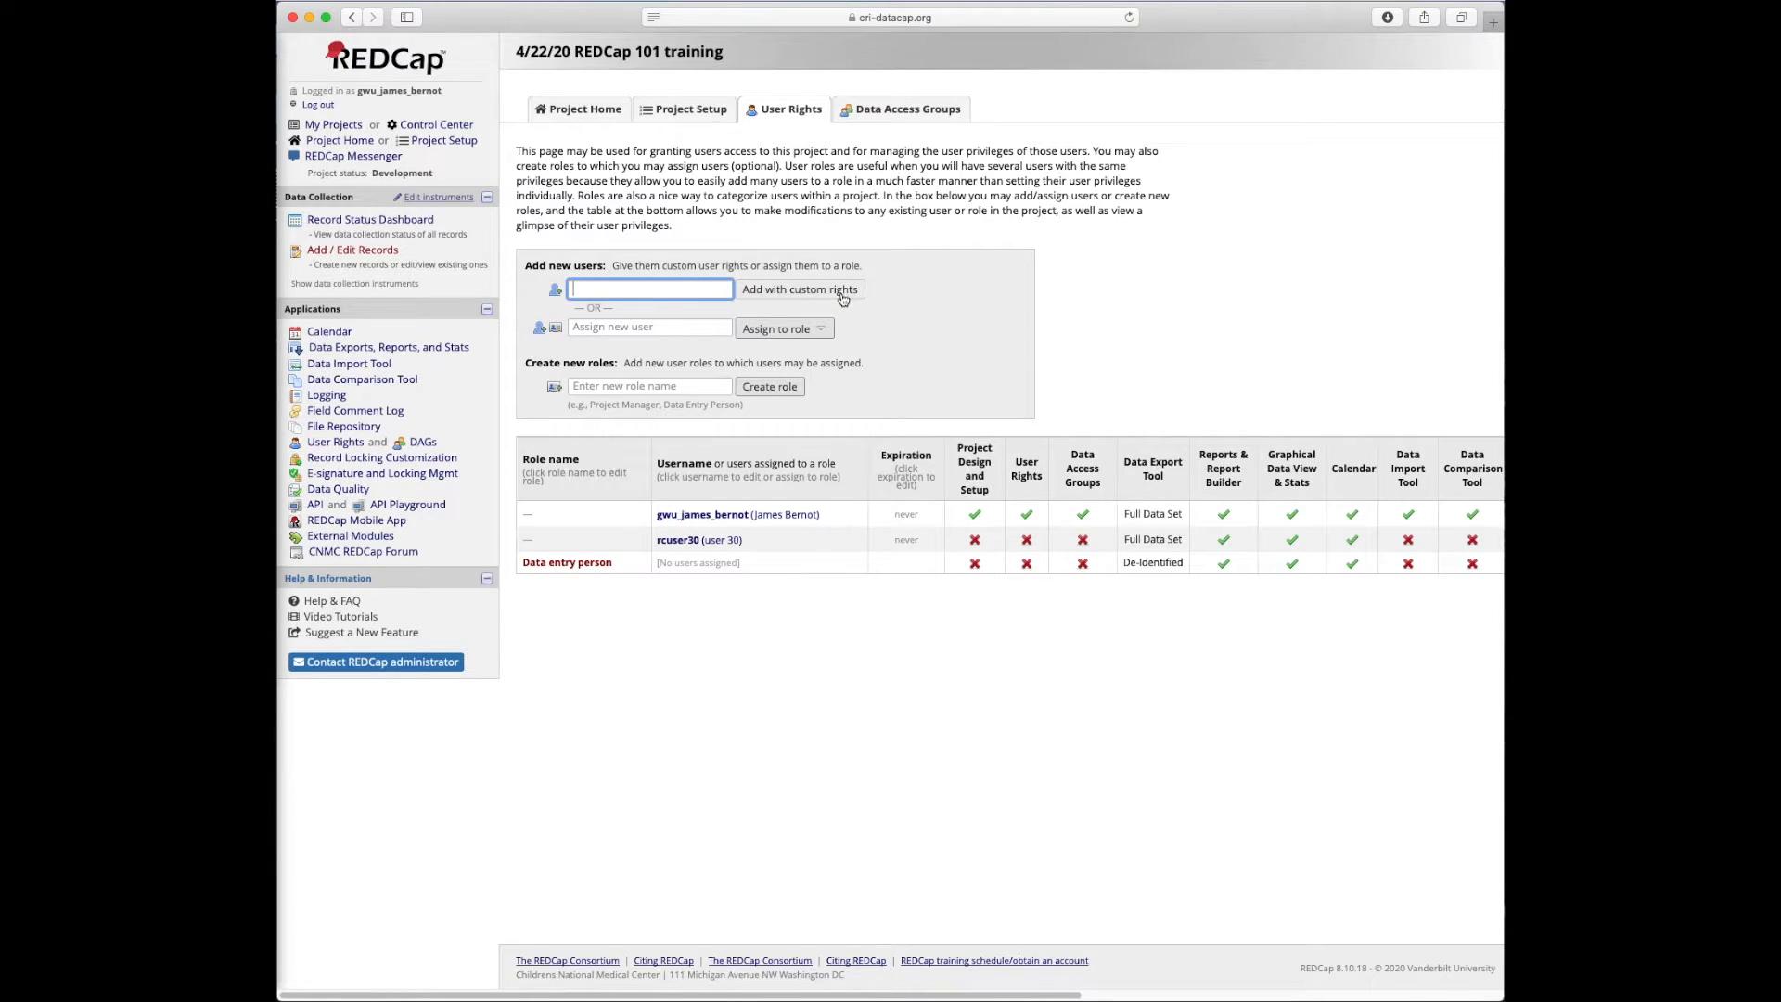
{"action": "left_click", "coordinate": [649, 328]}
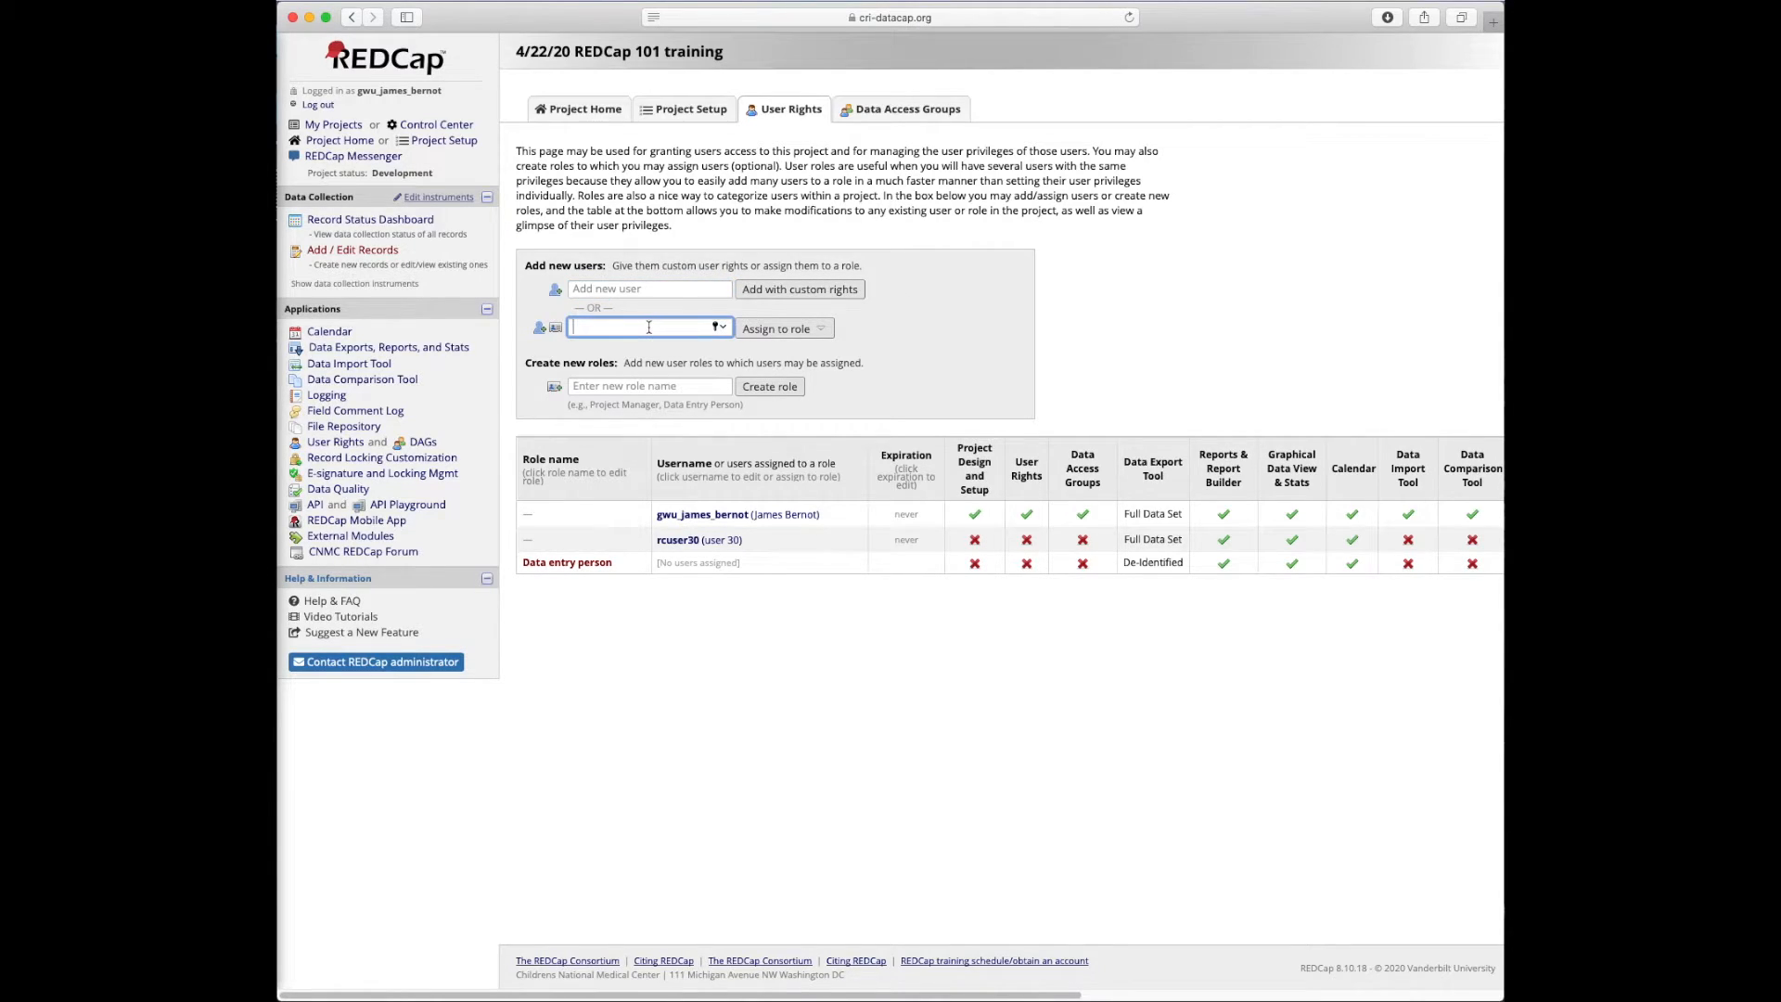
{"action": "type", "text": "rcuser"}
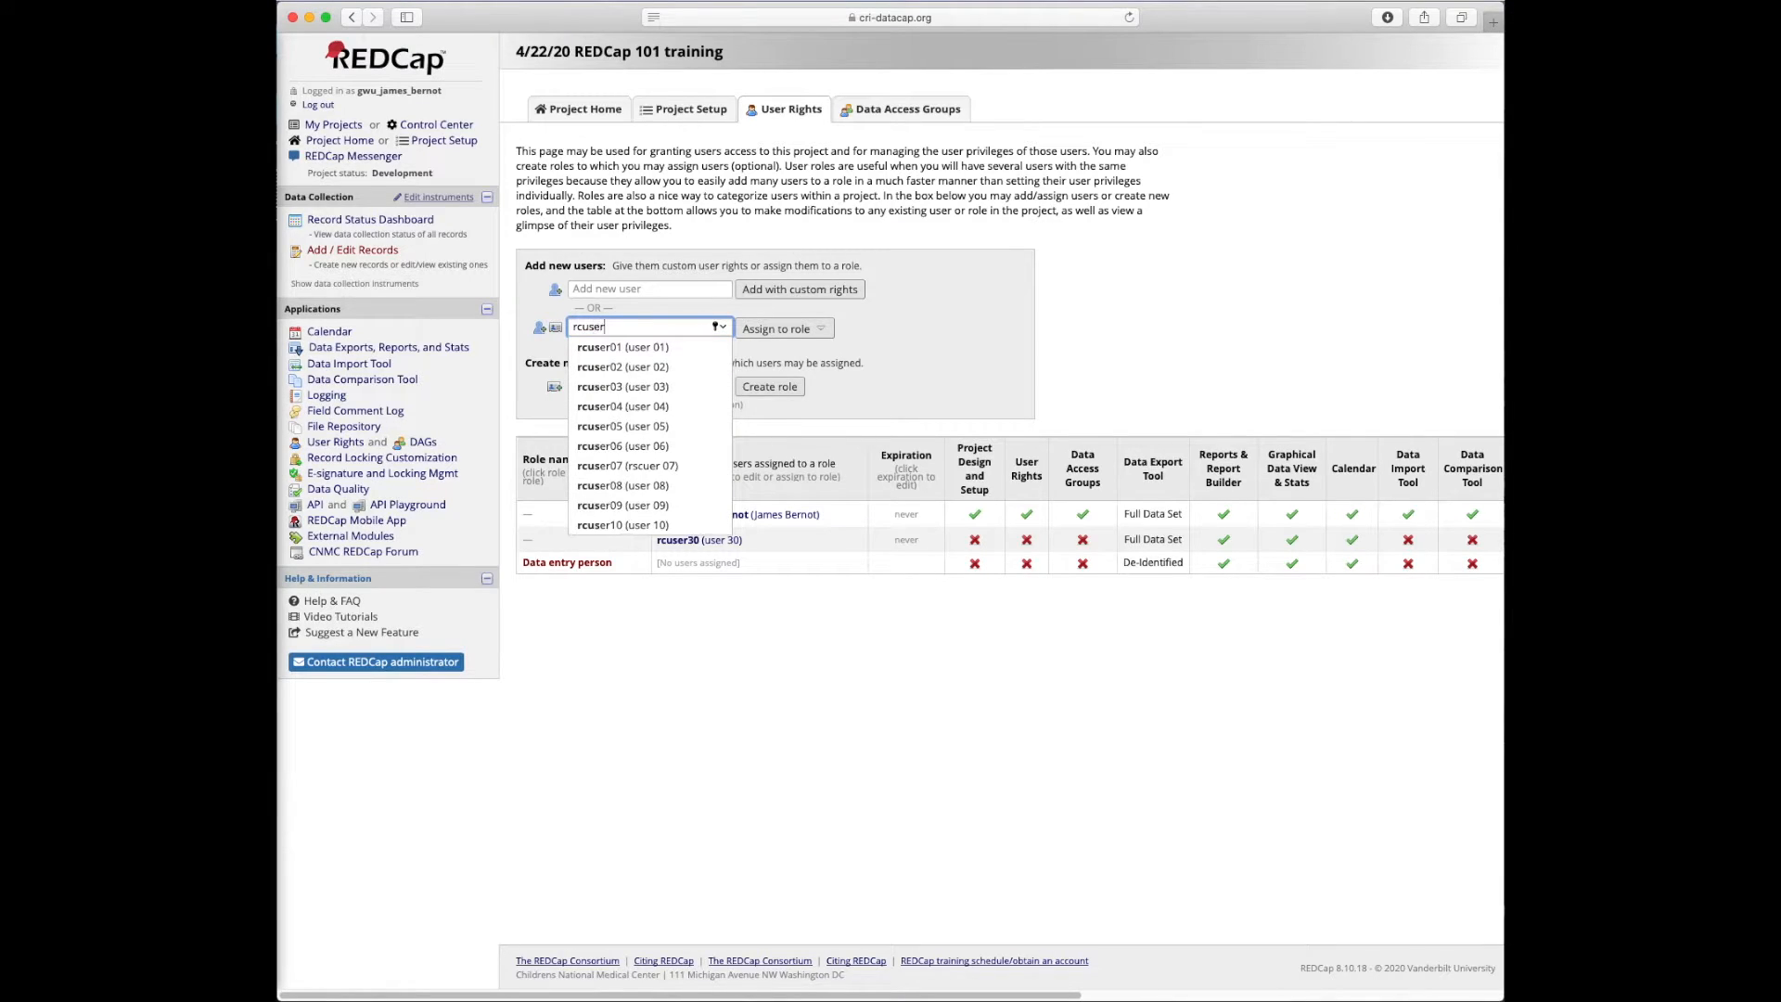
{"action": "type", "text": "29"}
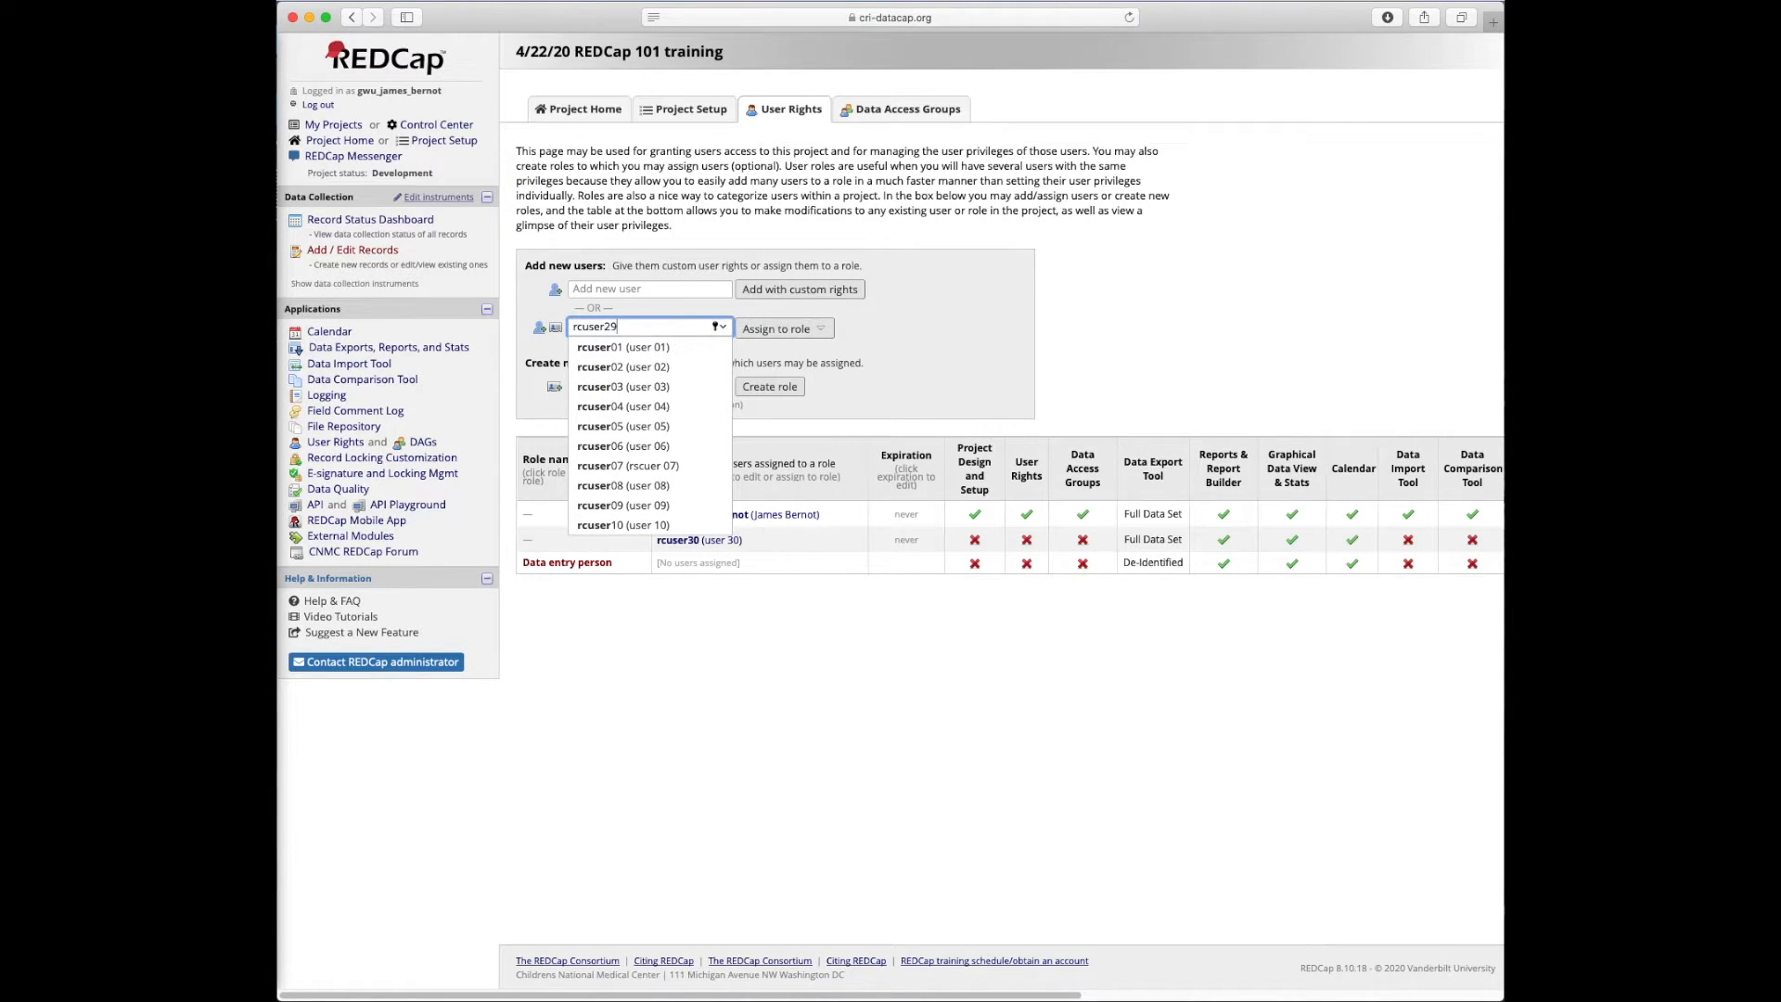
{"action": "left_click", "coordinate": [681, 349]}
{"action": "left_click", "coordinate": [799, 330]}
{"action": "left_click", "coordinate": [805, 361]}
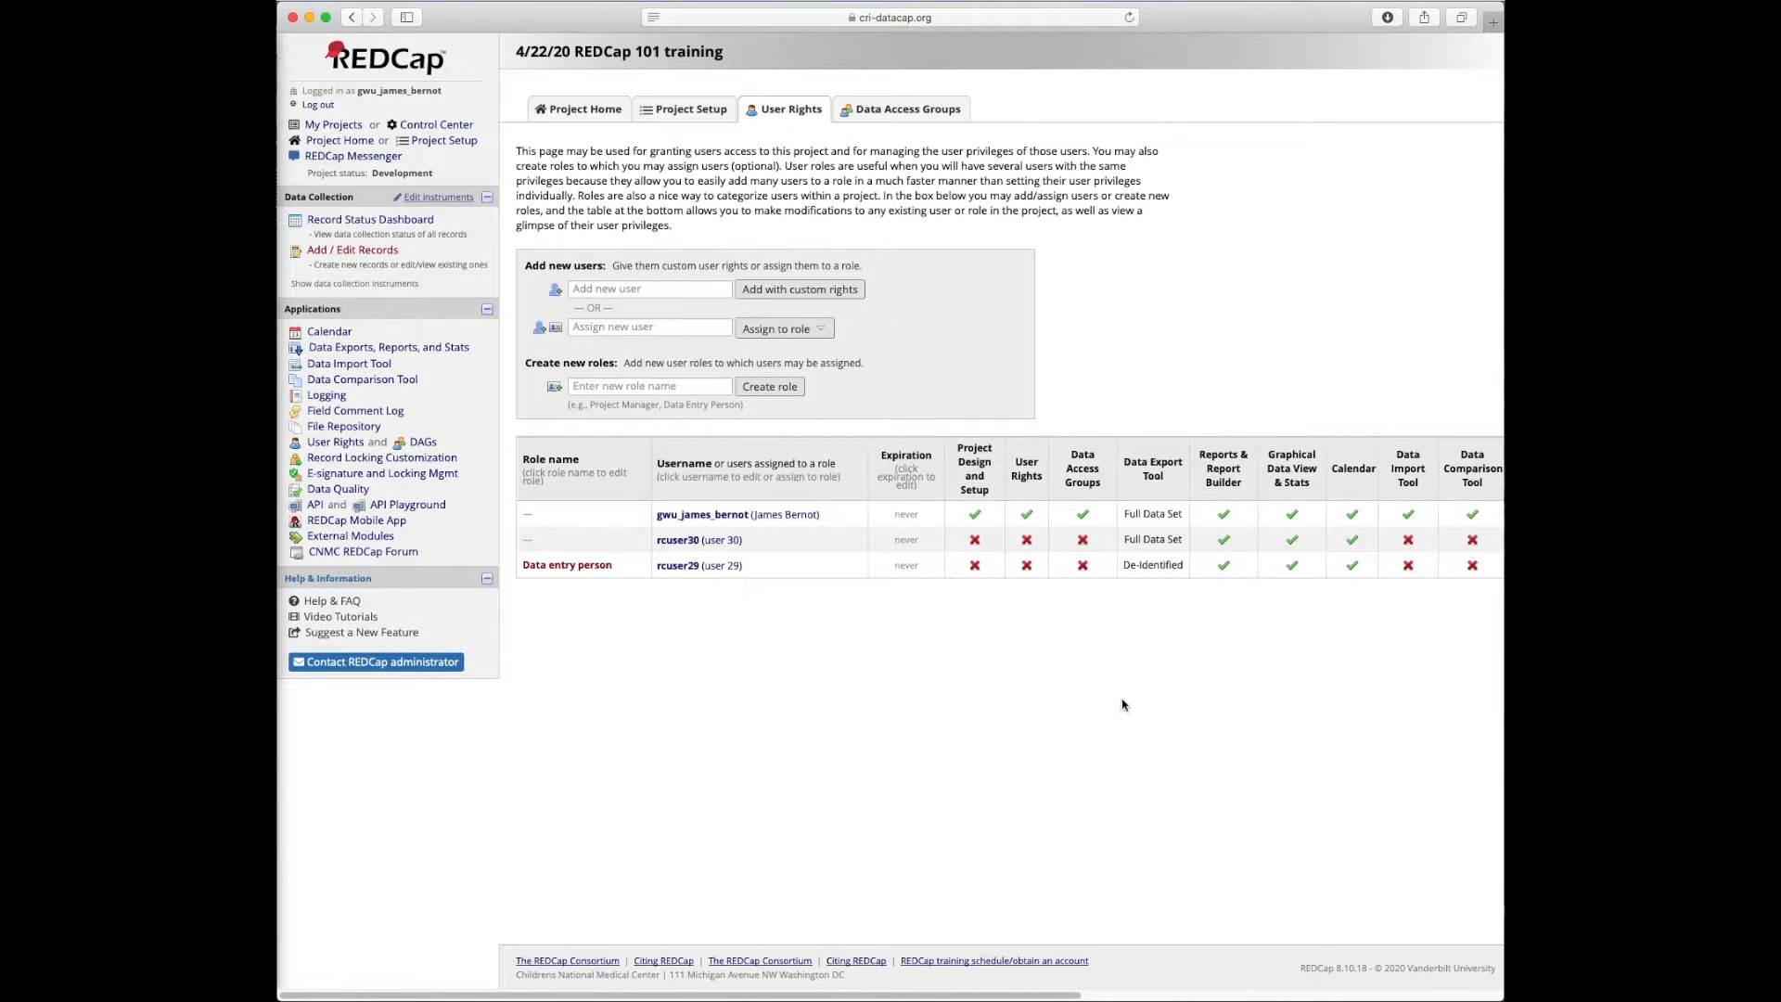
Go to the Data Exports, Reports, and Stats page
{"action": "scroll", "coordinate": [1050, 574], "scroll_direction": "right", "scroll_amount": 5}
{"action": "scroll", "coordinate": [1078, 551], "scroll_direction": "right", "scroll_amount": 5}
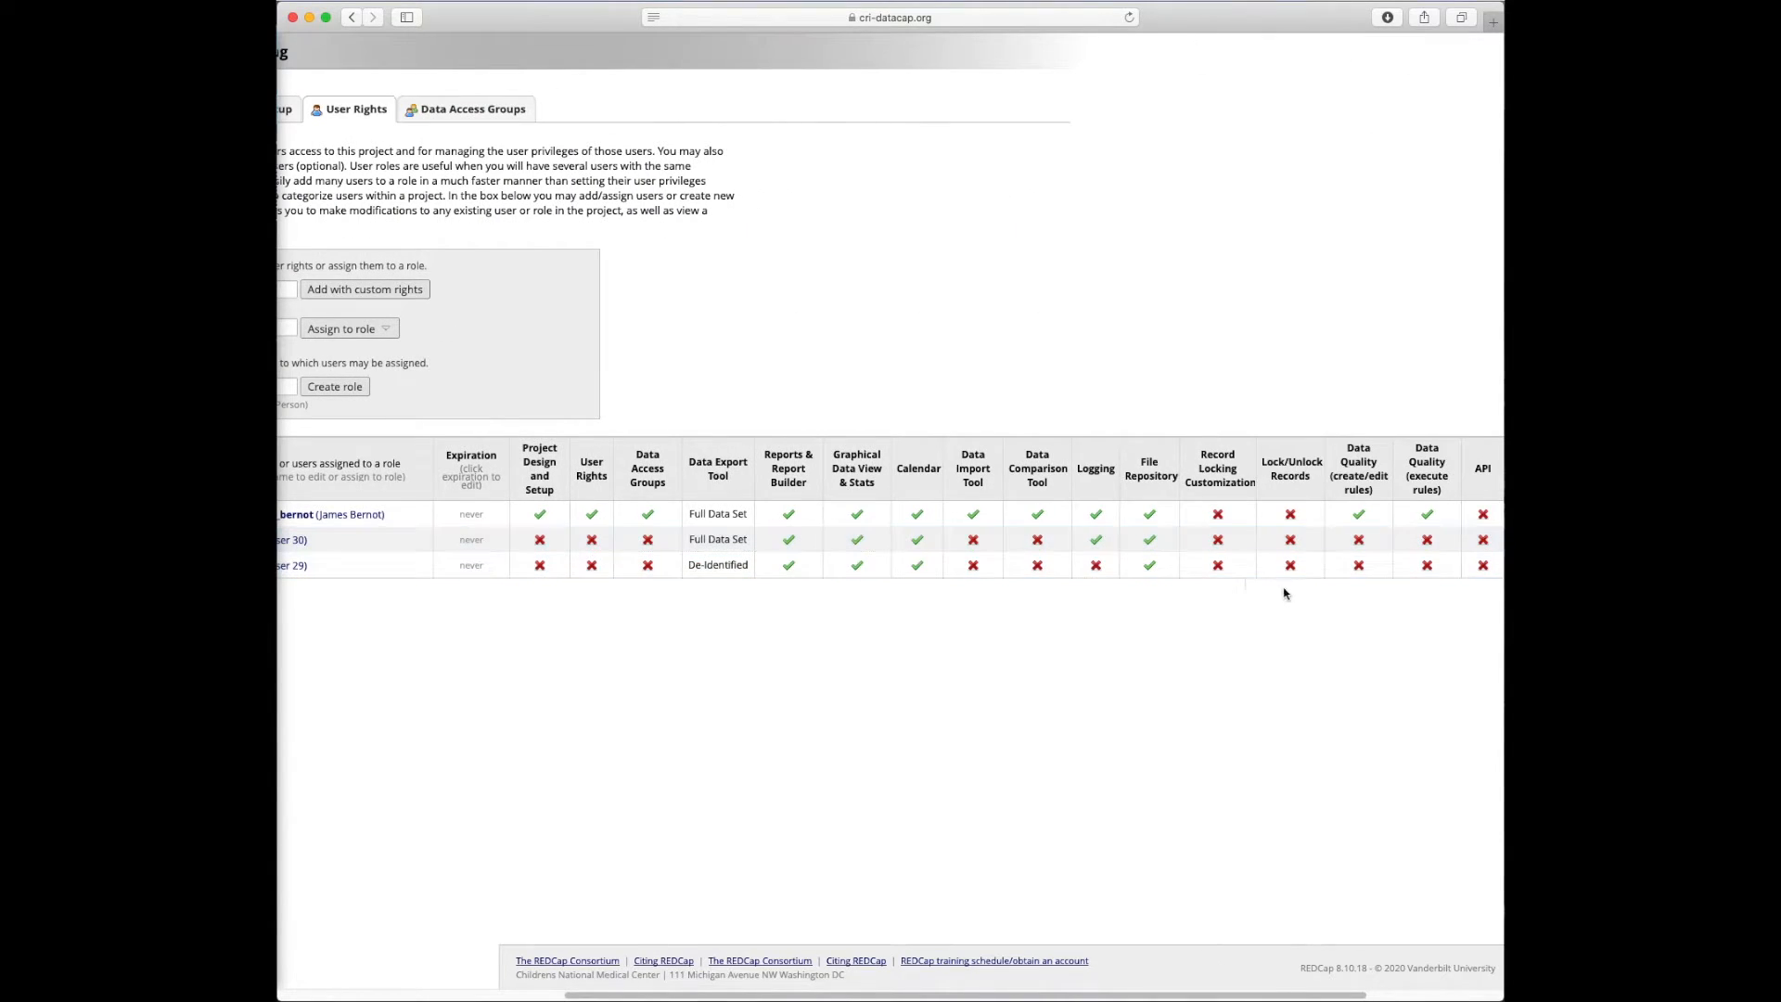
{"action": "scroll", "coordinate": [775, 388], "scroll_direction": "left", "scroll_amount": 15}
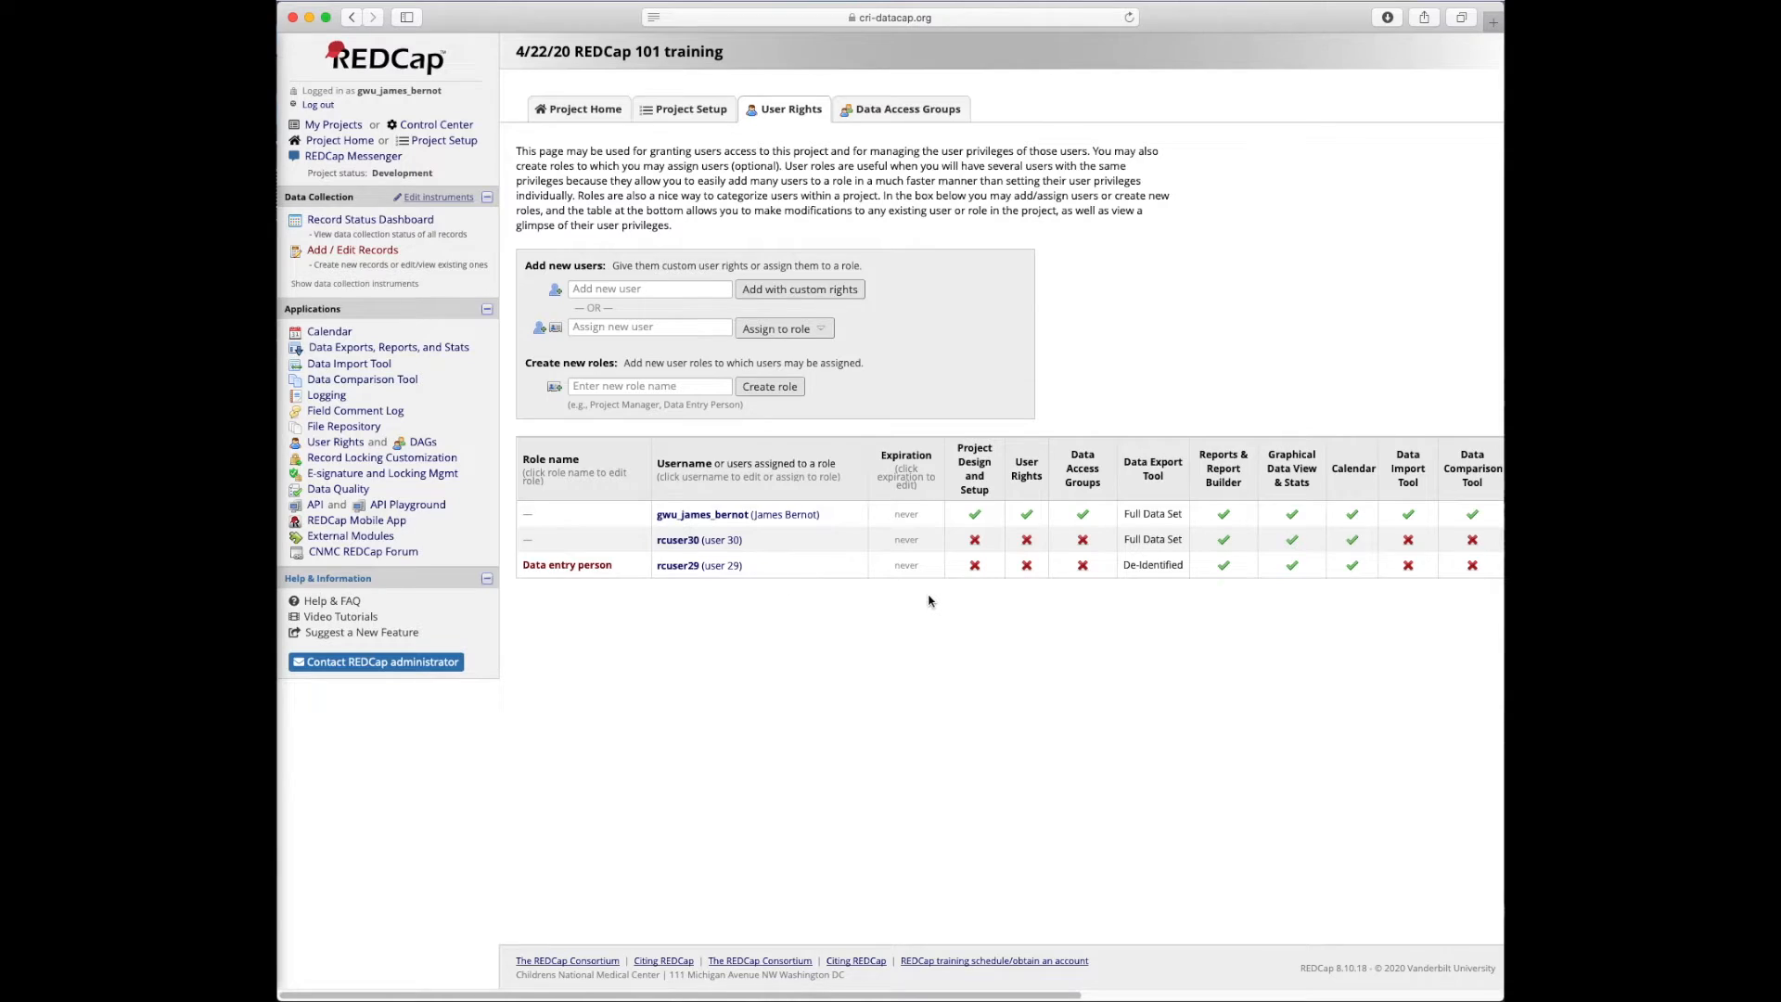
{"action": "left_click", "coordinate": [327, 350]}
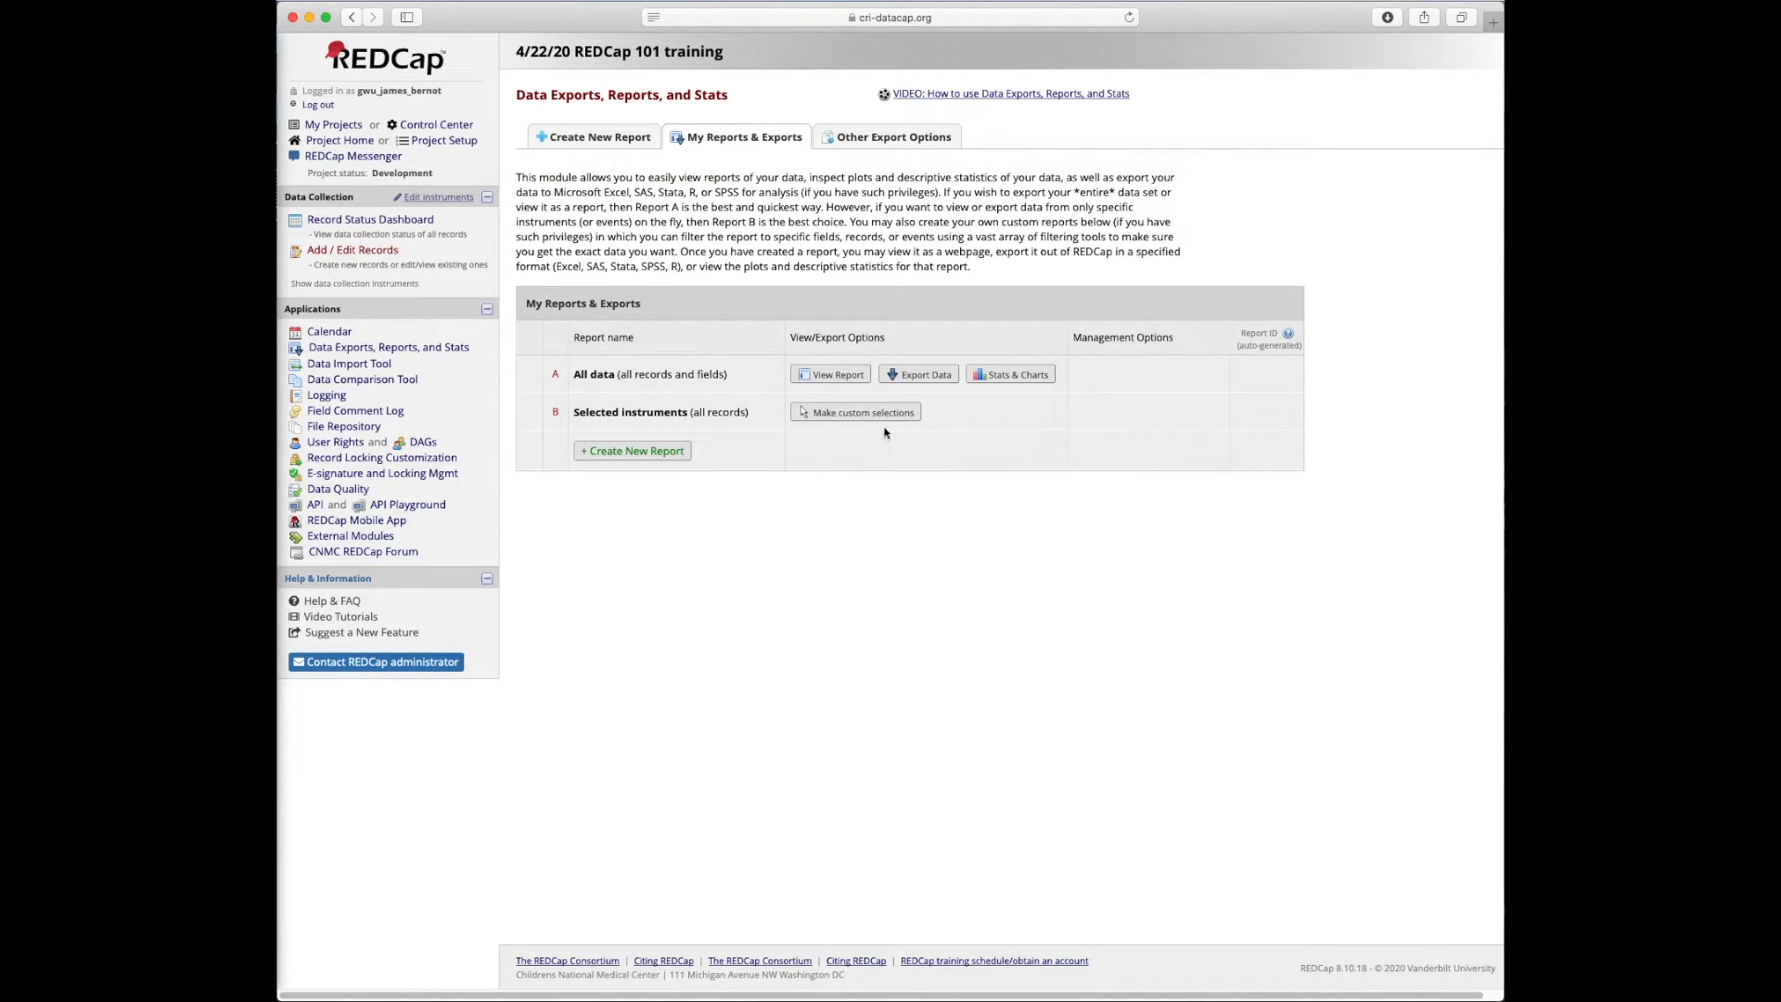
View the All data report and scan across its columns for all 3 records
{"action": "left_click", "coordinate": [837, 378]}
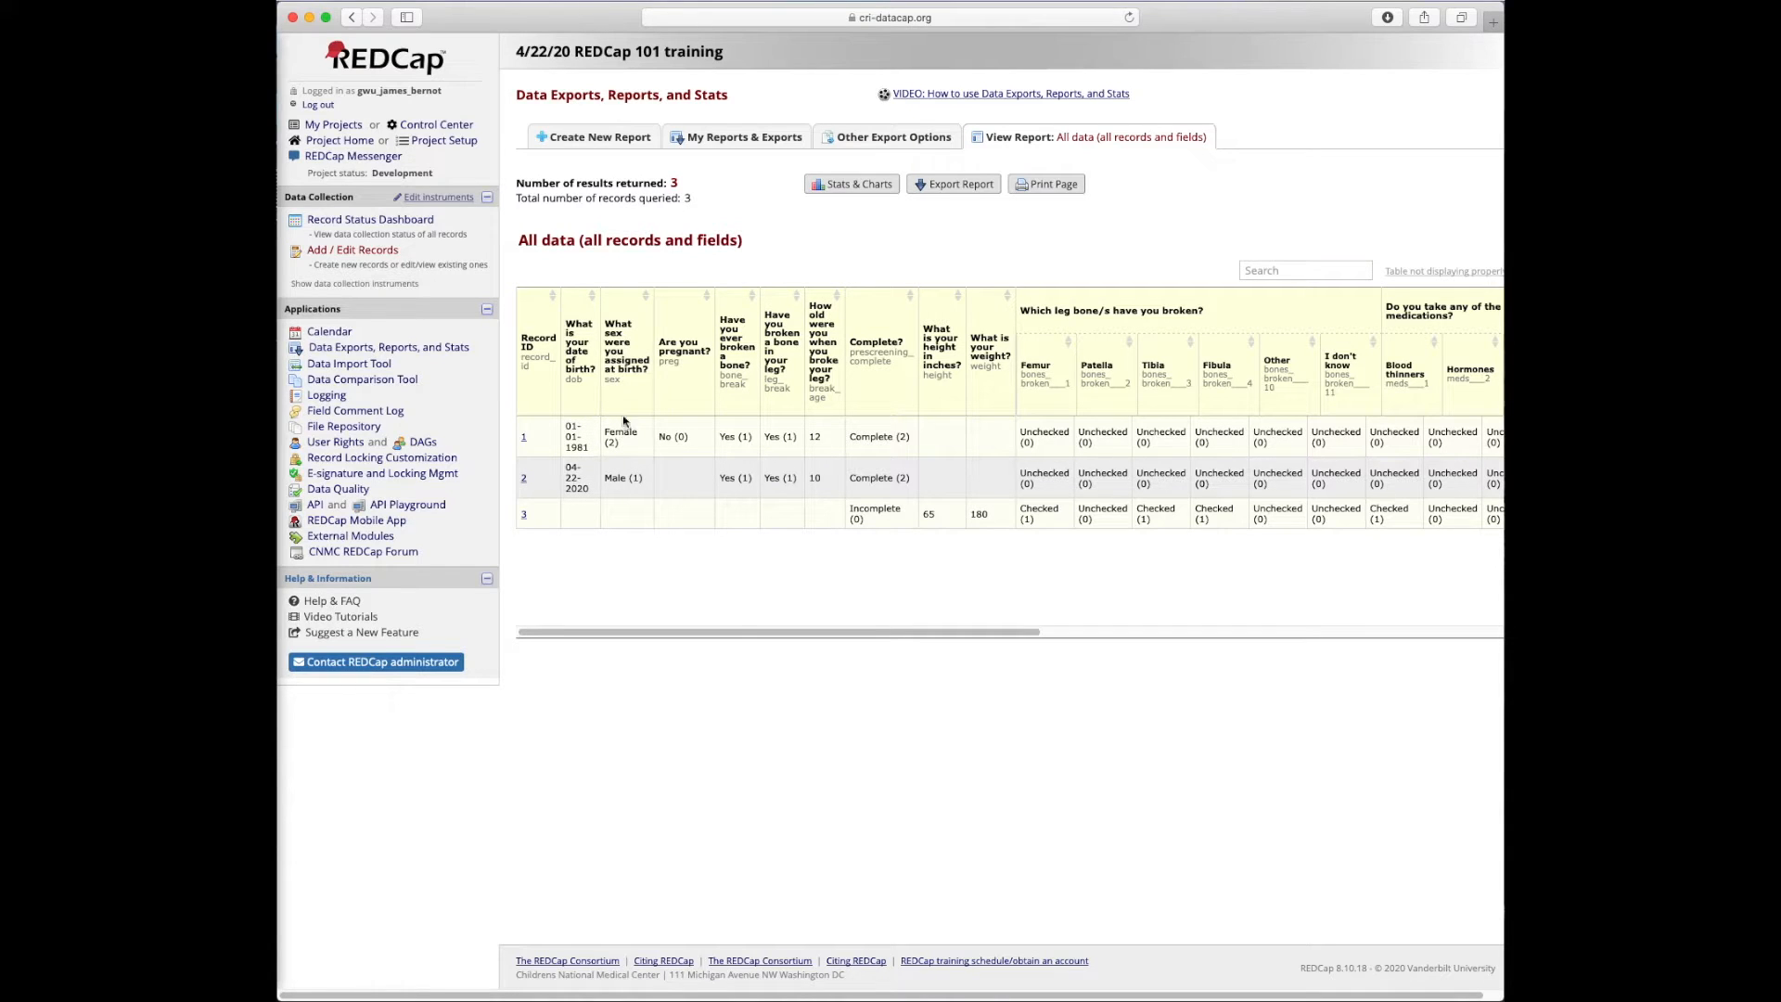
{"action": "scroll", "coordinate": [789, 436], "scroll_direction": "right", "scroll_amount": 10}
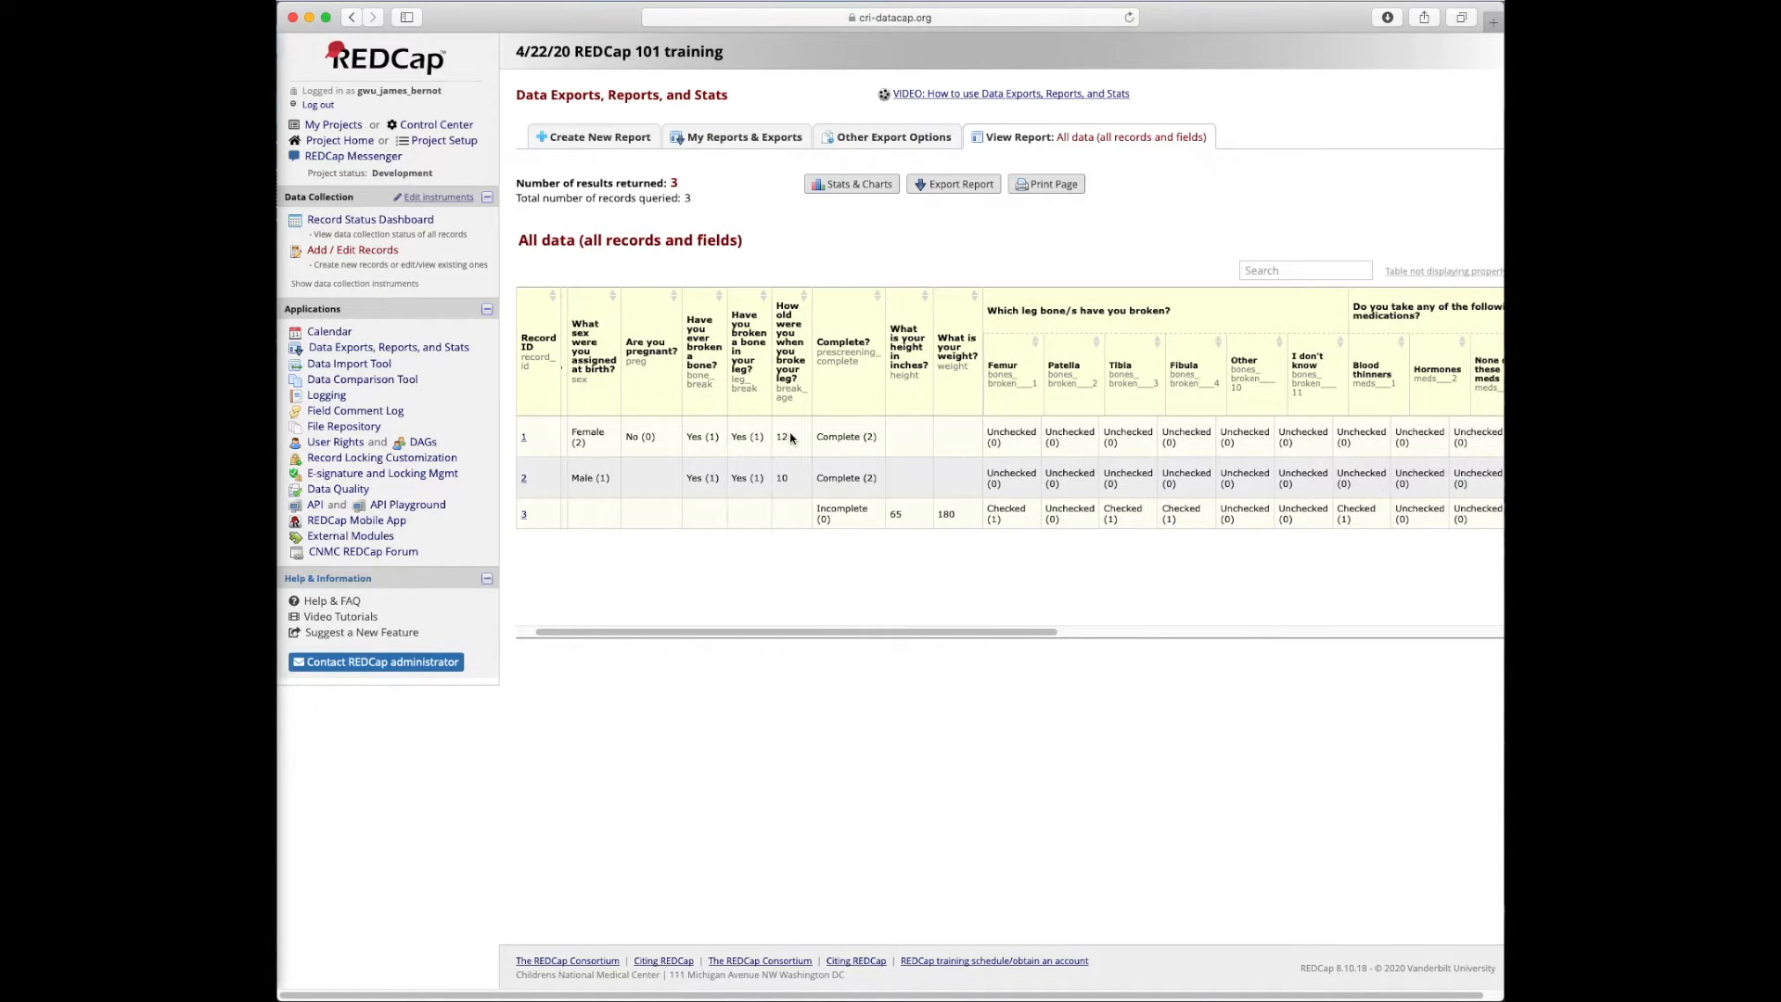
{"action": "scroll", "coordinate": [780, 443], "scroll_direction": "right", "scroll_amount": 5}
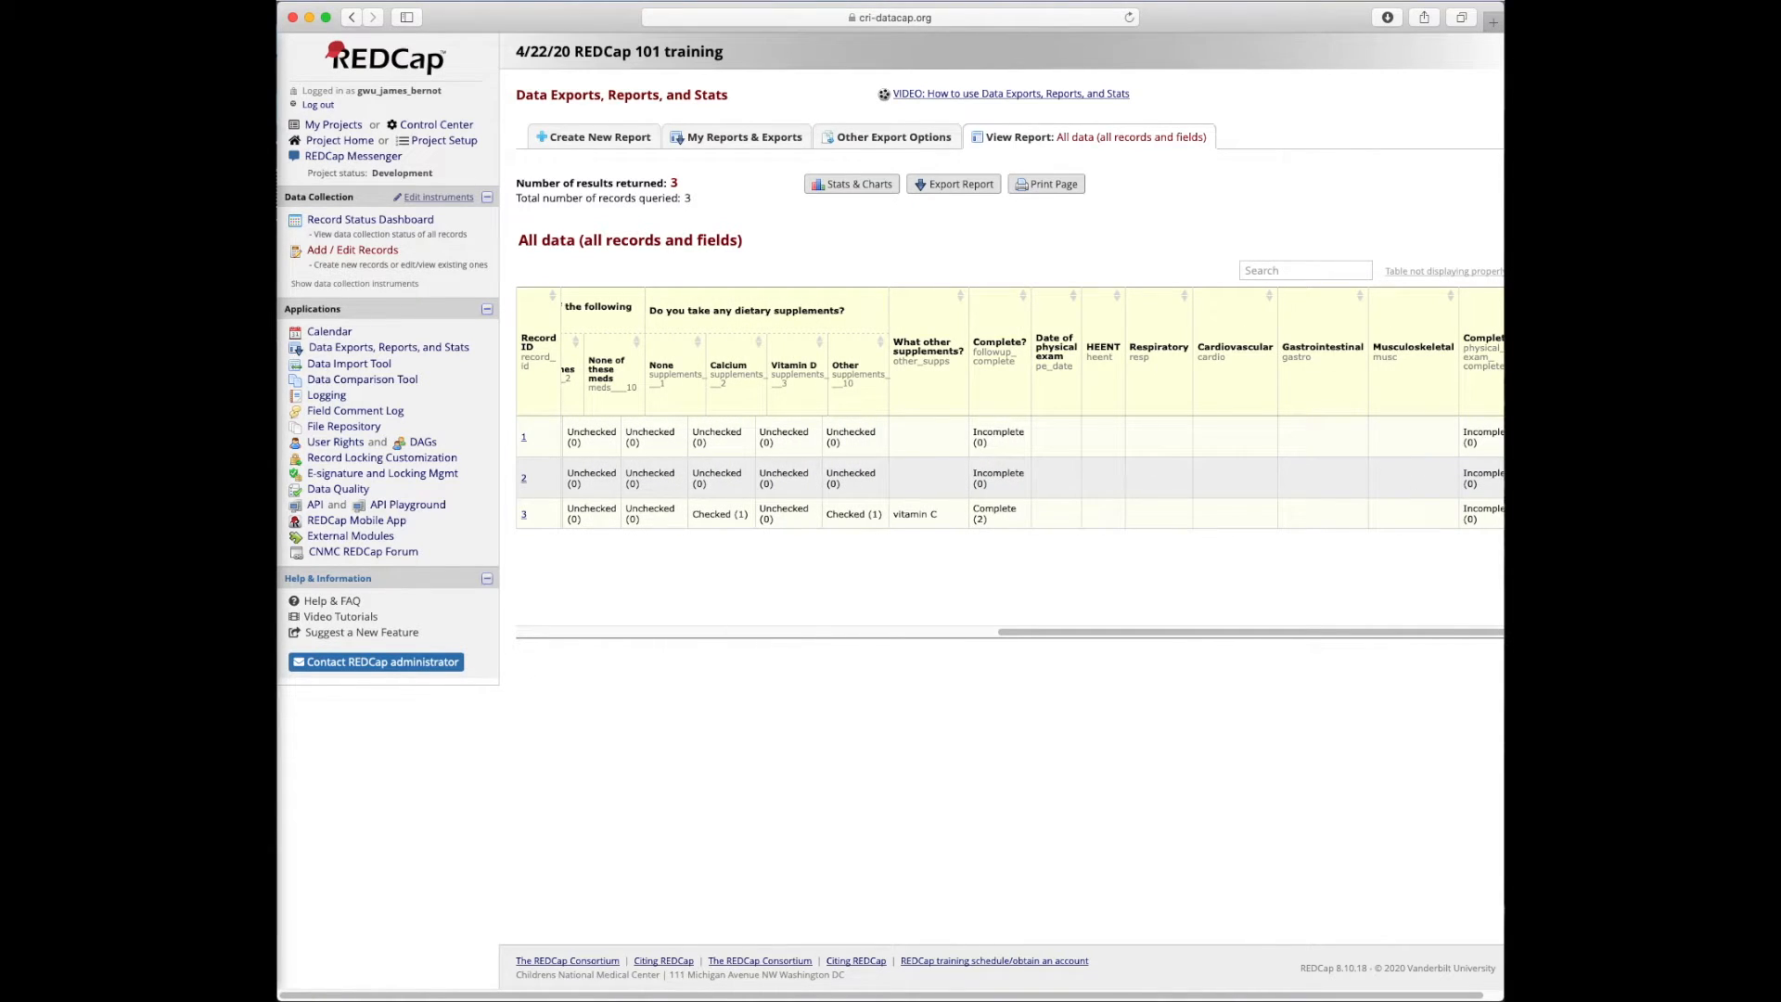
{"action": "left_click_drag", "start_coordinate": [1502, 510], "coordinate": [1759, 510]}
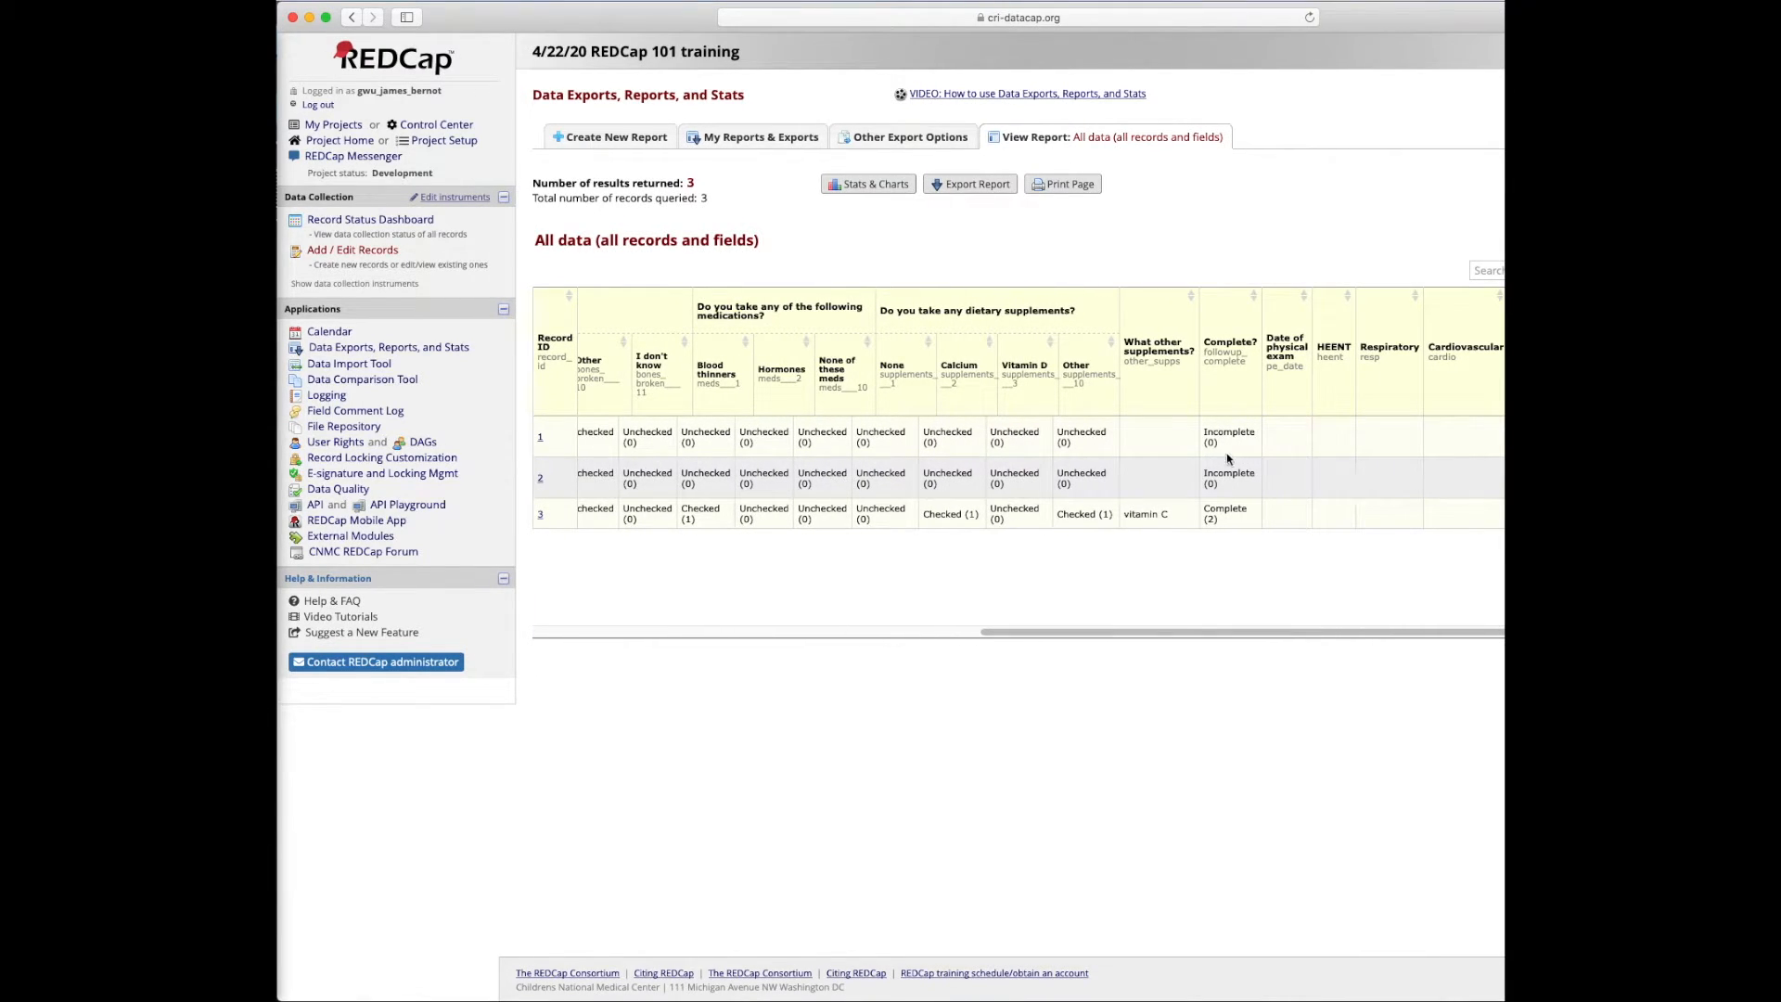
{"action": "left_click_drag", "start_coordinate": [1759, 526], "coordinate": [1505, 526]}
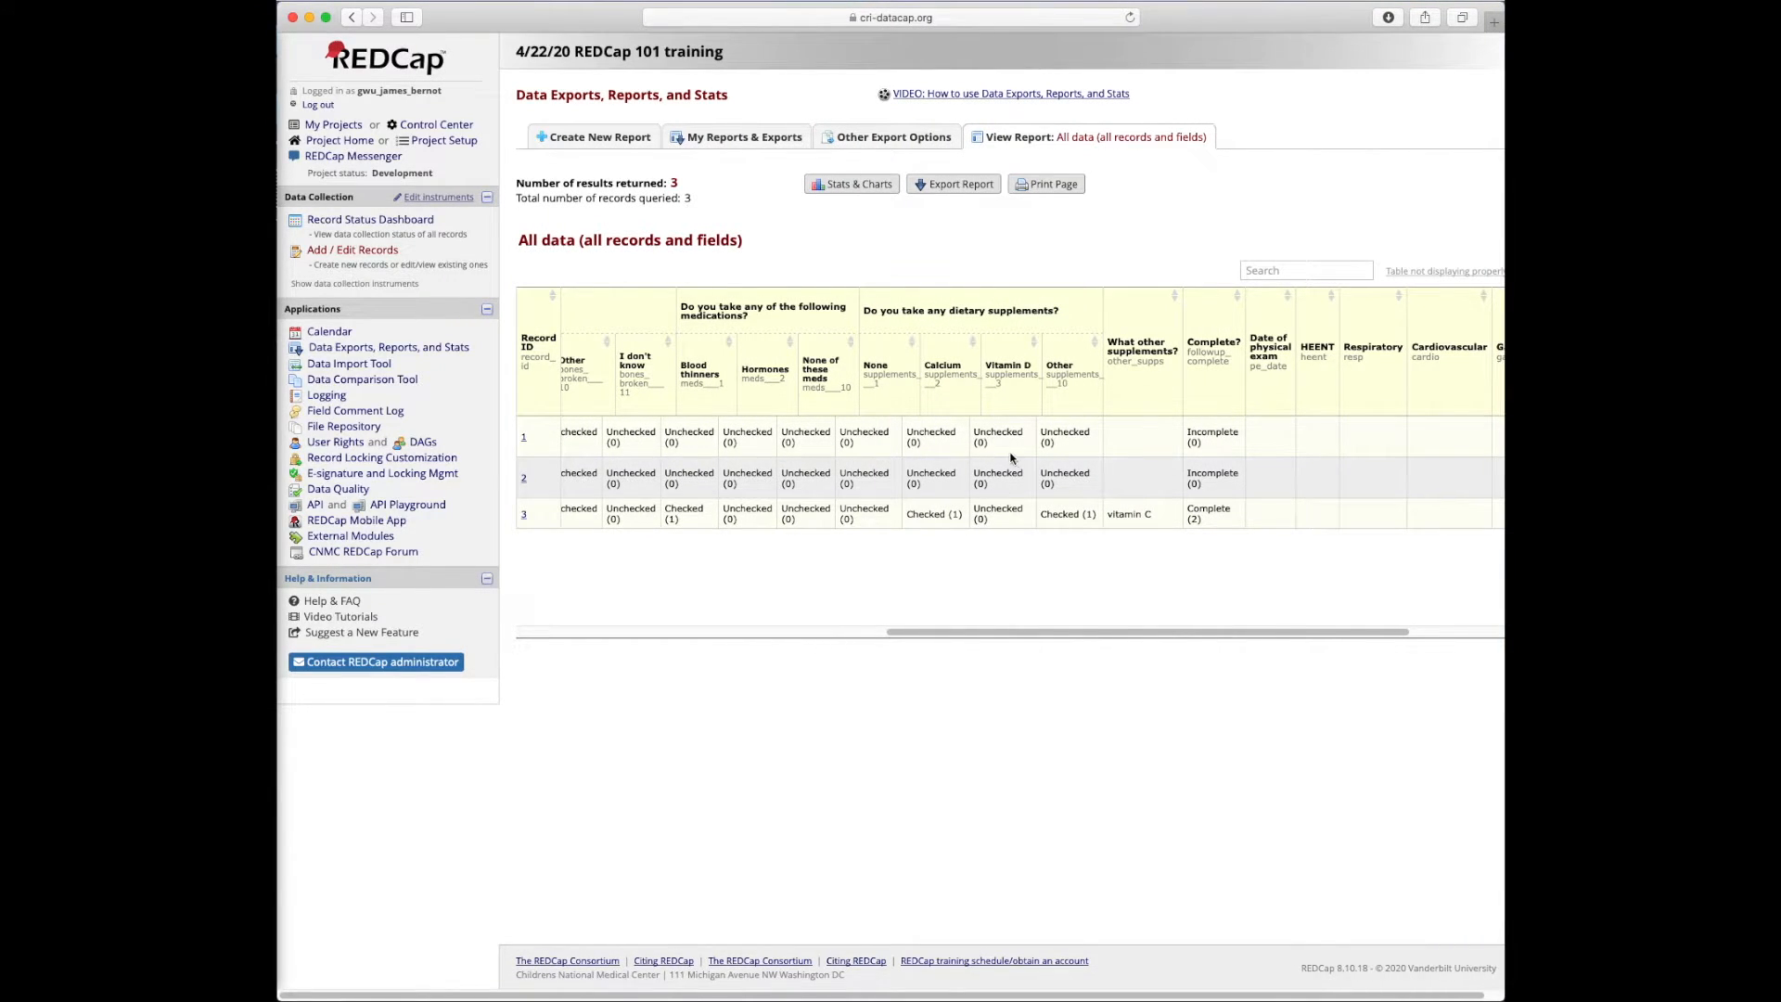
{"action": "scroll", "coordinate": [1013, 460], "scroll_direction": "left", "scroll_amount": 10}
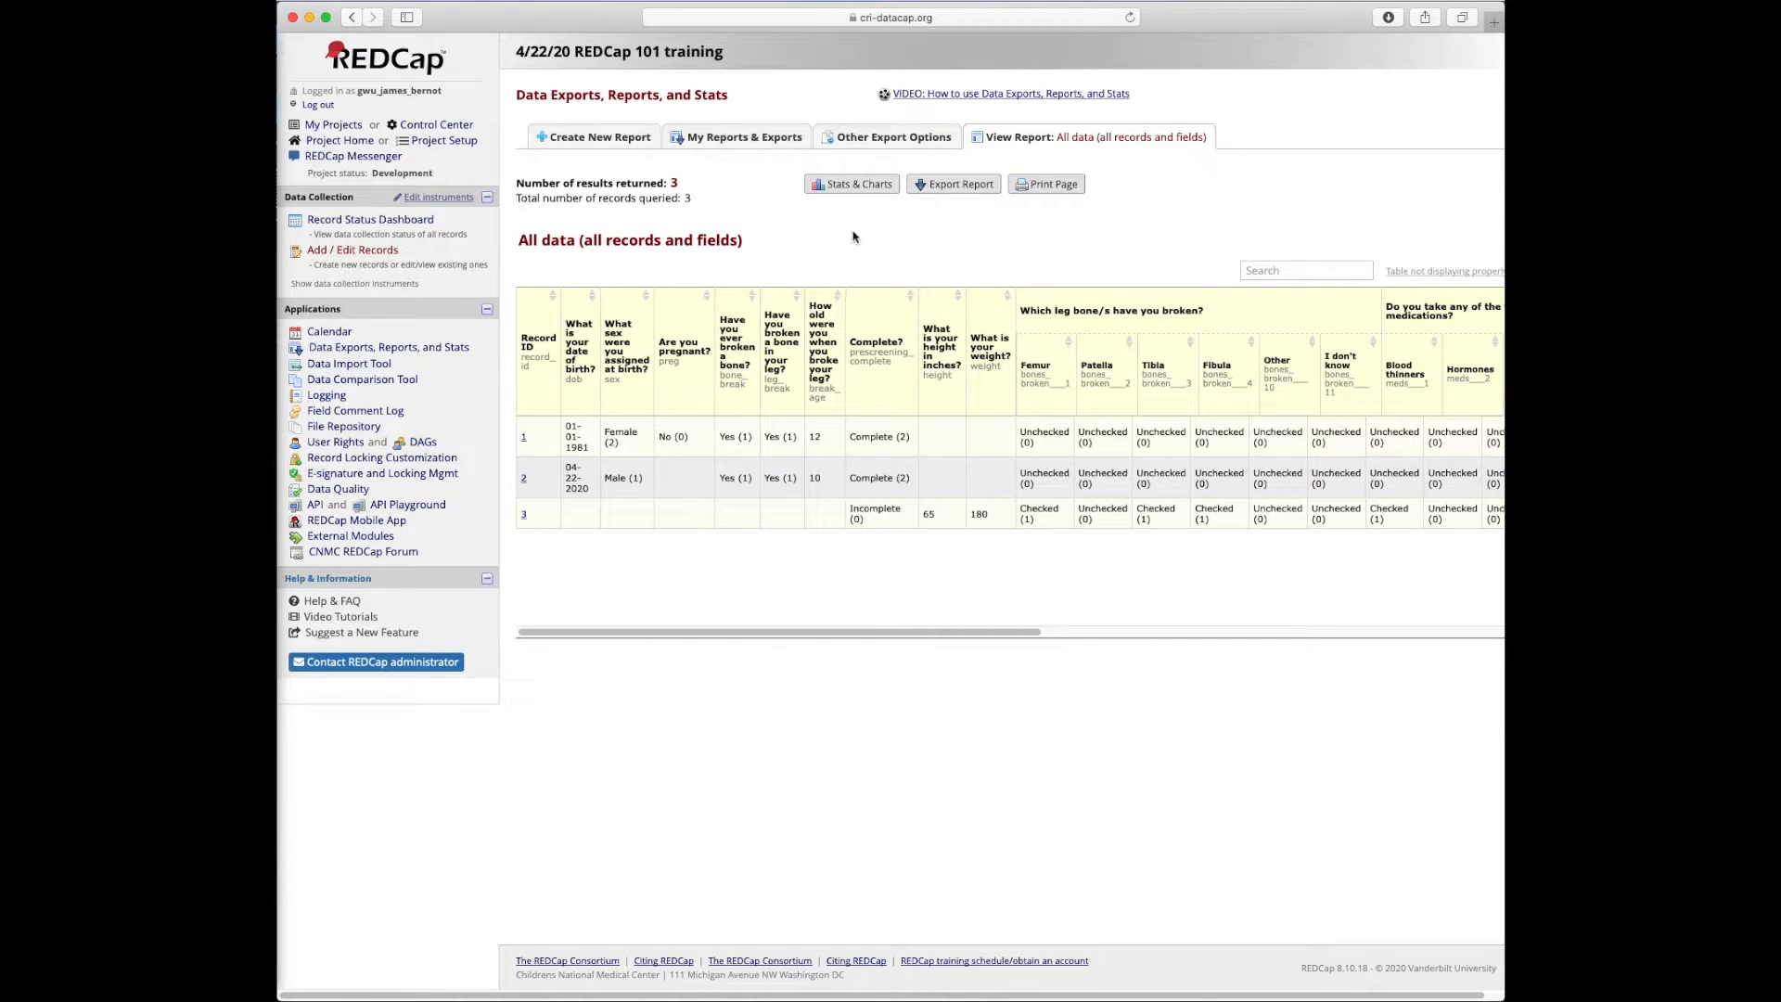
Export the All data report as CSV / Microsoft Excel (raw data) and download the file
{"action": "left_click", "coordinate": [946, 186]}
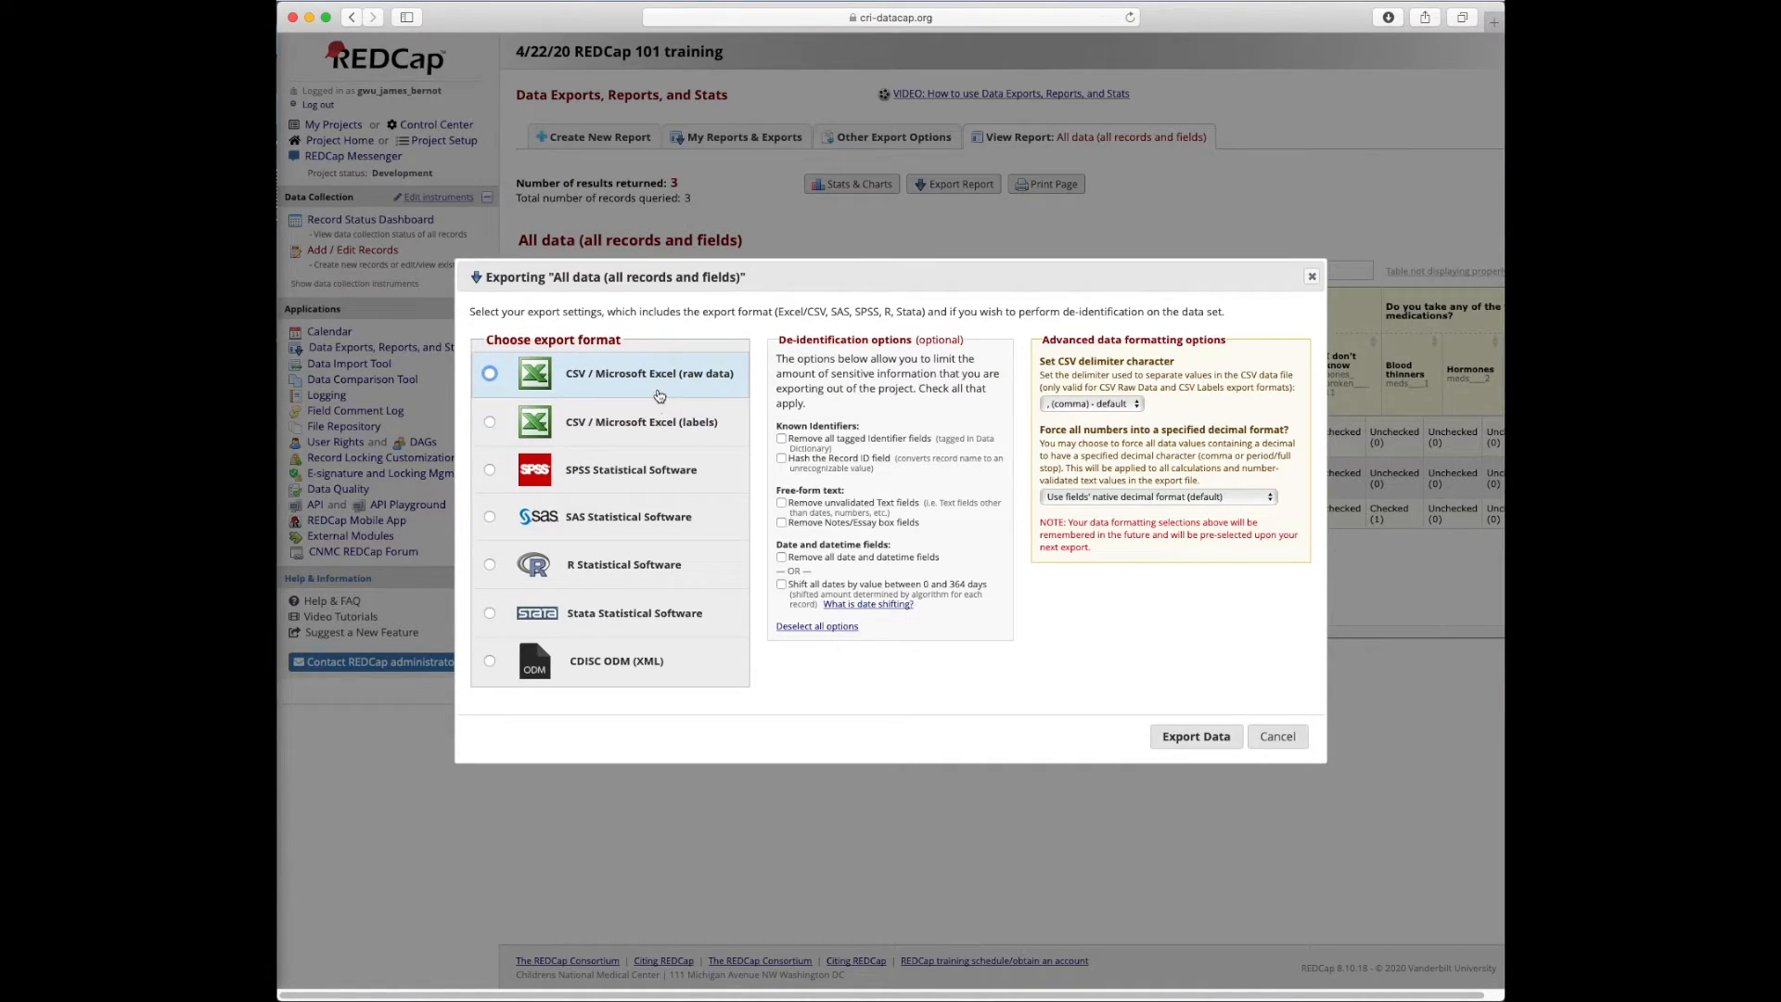
{"action": "left_click", "coordinate": [581, 373]}
{"action": "left_click", "coordinate": [522, 419]}
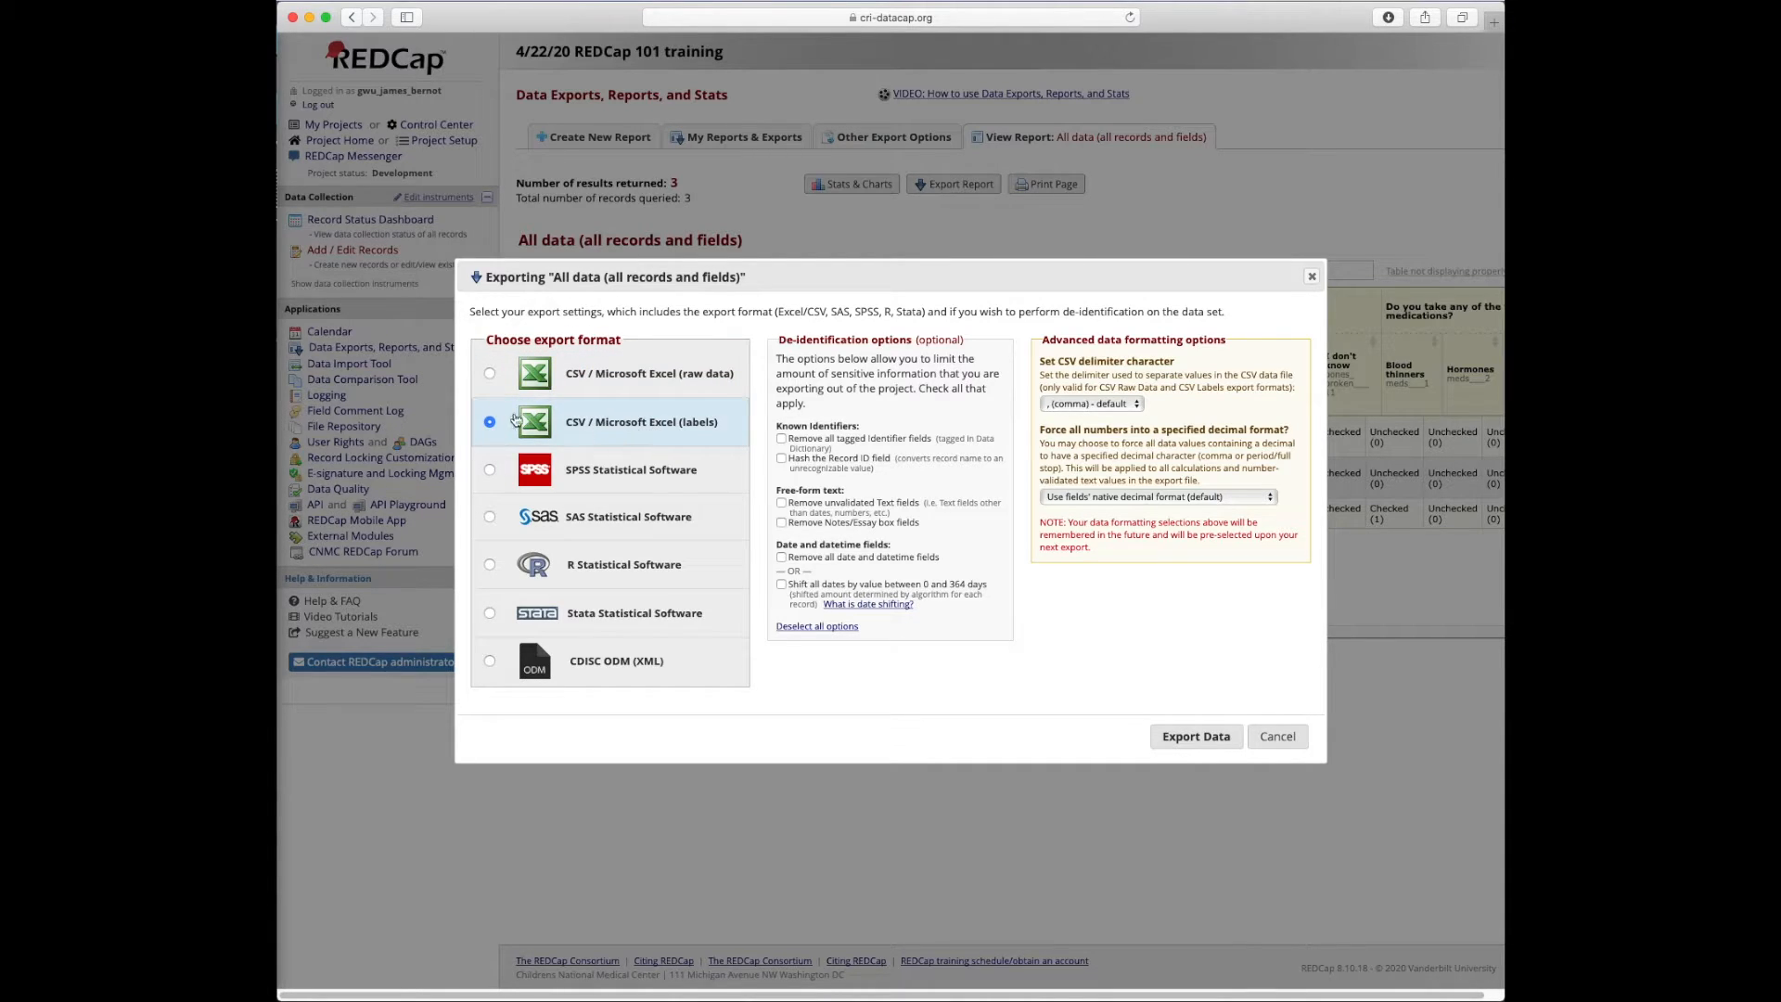
{"action": "left_click", "coordinate": [700, 376]}
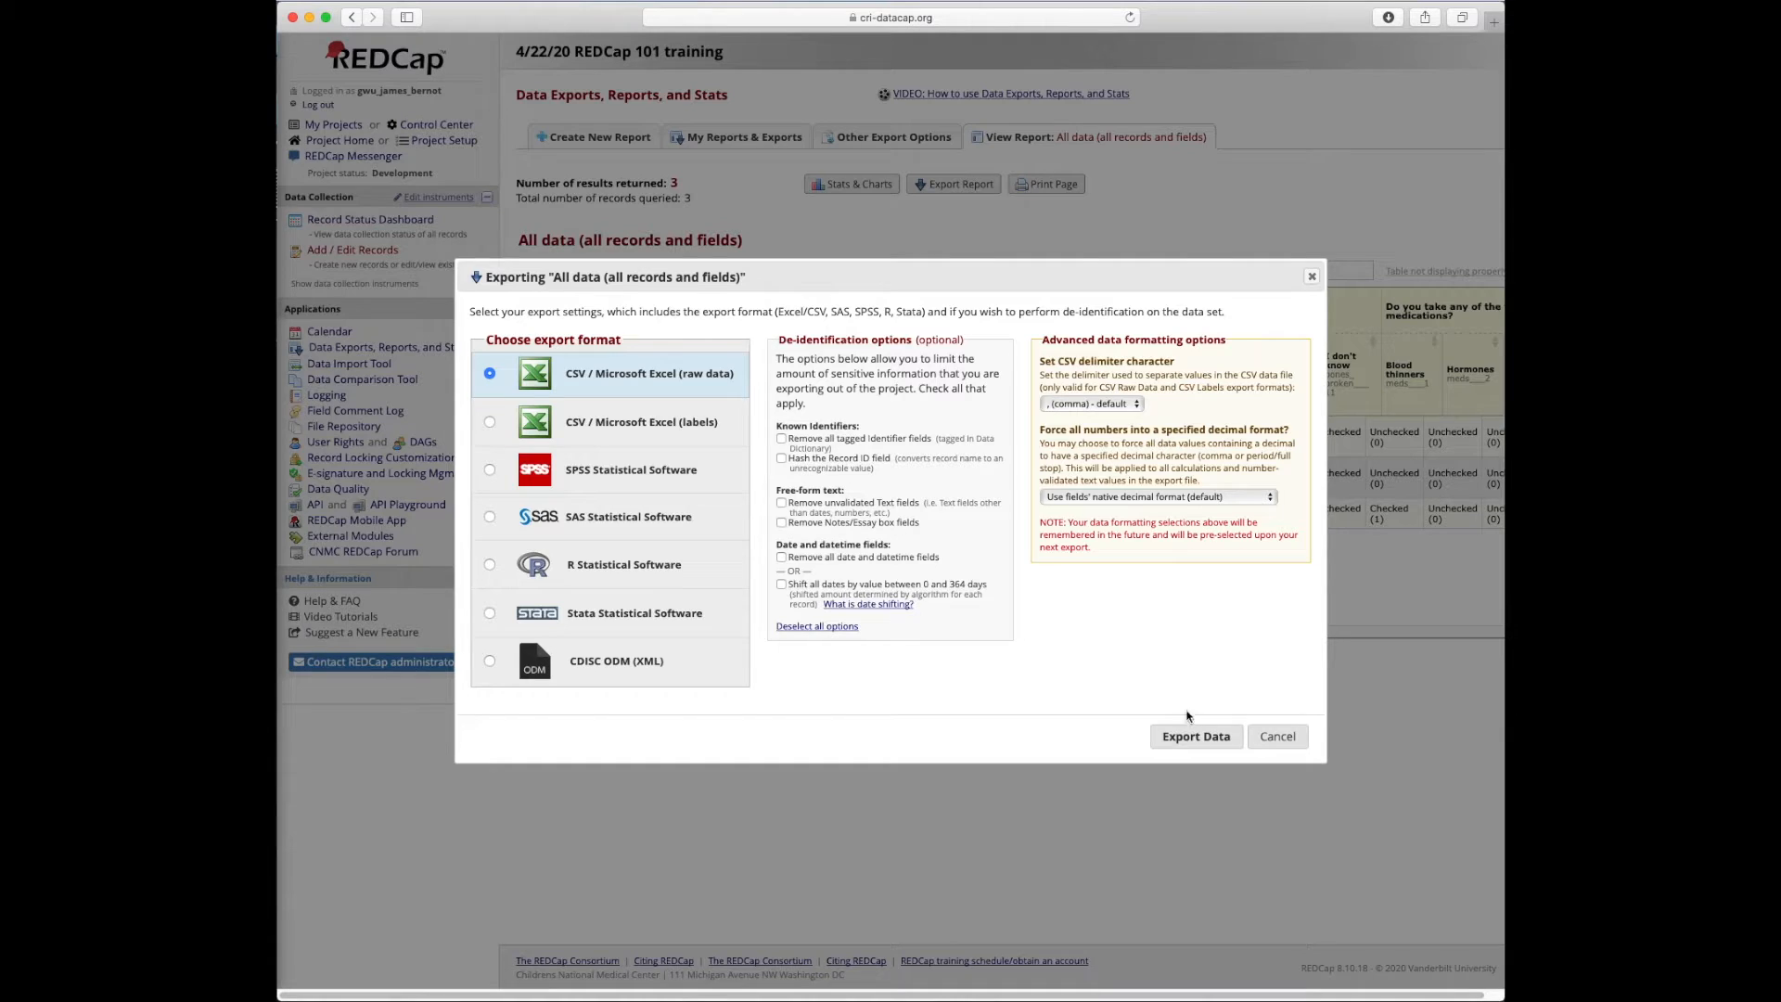
{"action": "left_click", "coordinate": [1195, 736]}
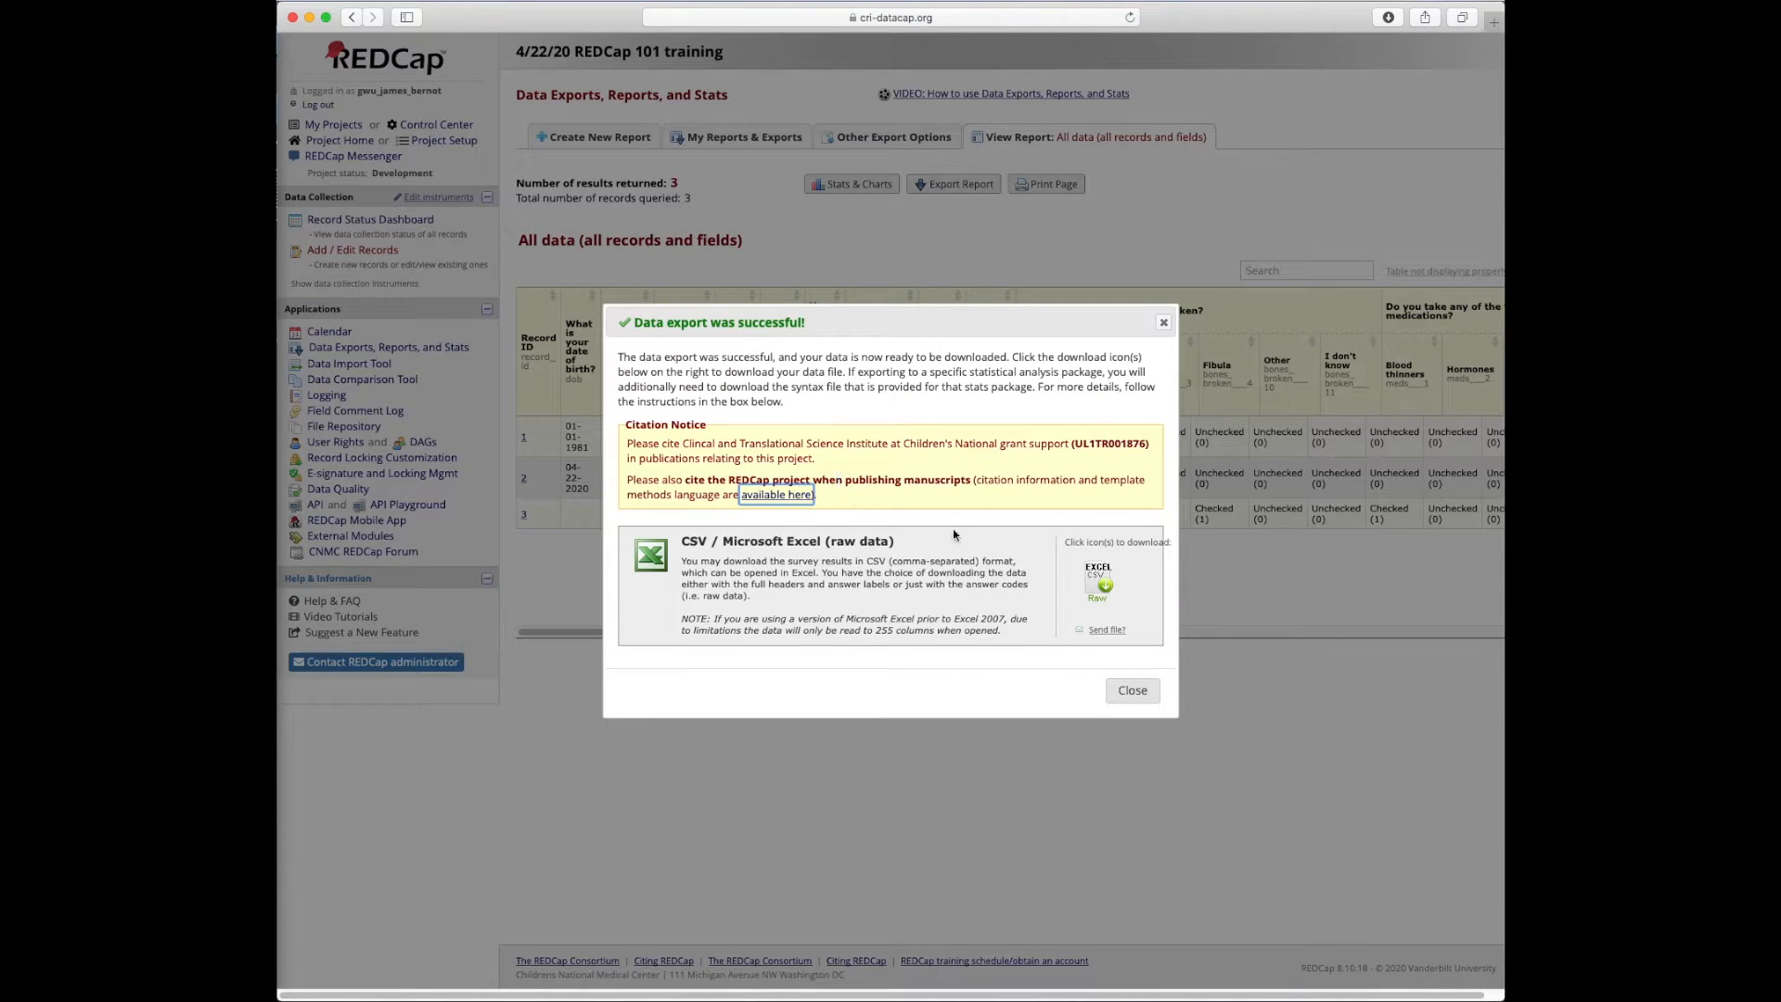
{"action": "left_click", "coordinate": [1105, 590]}
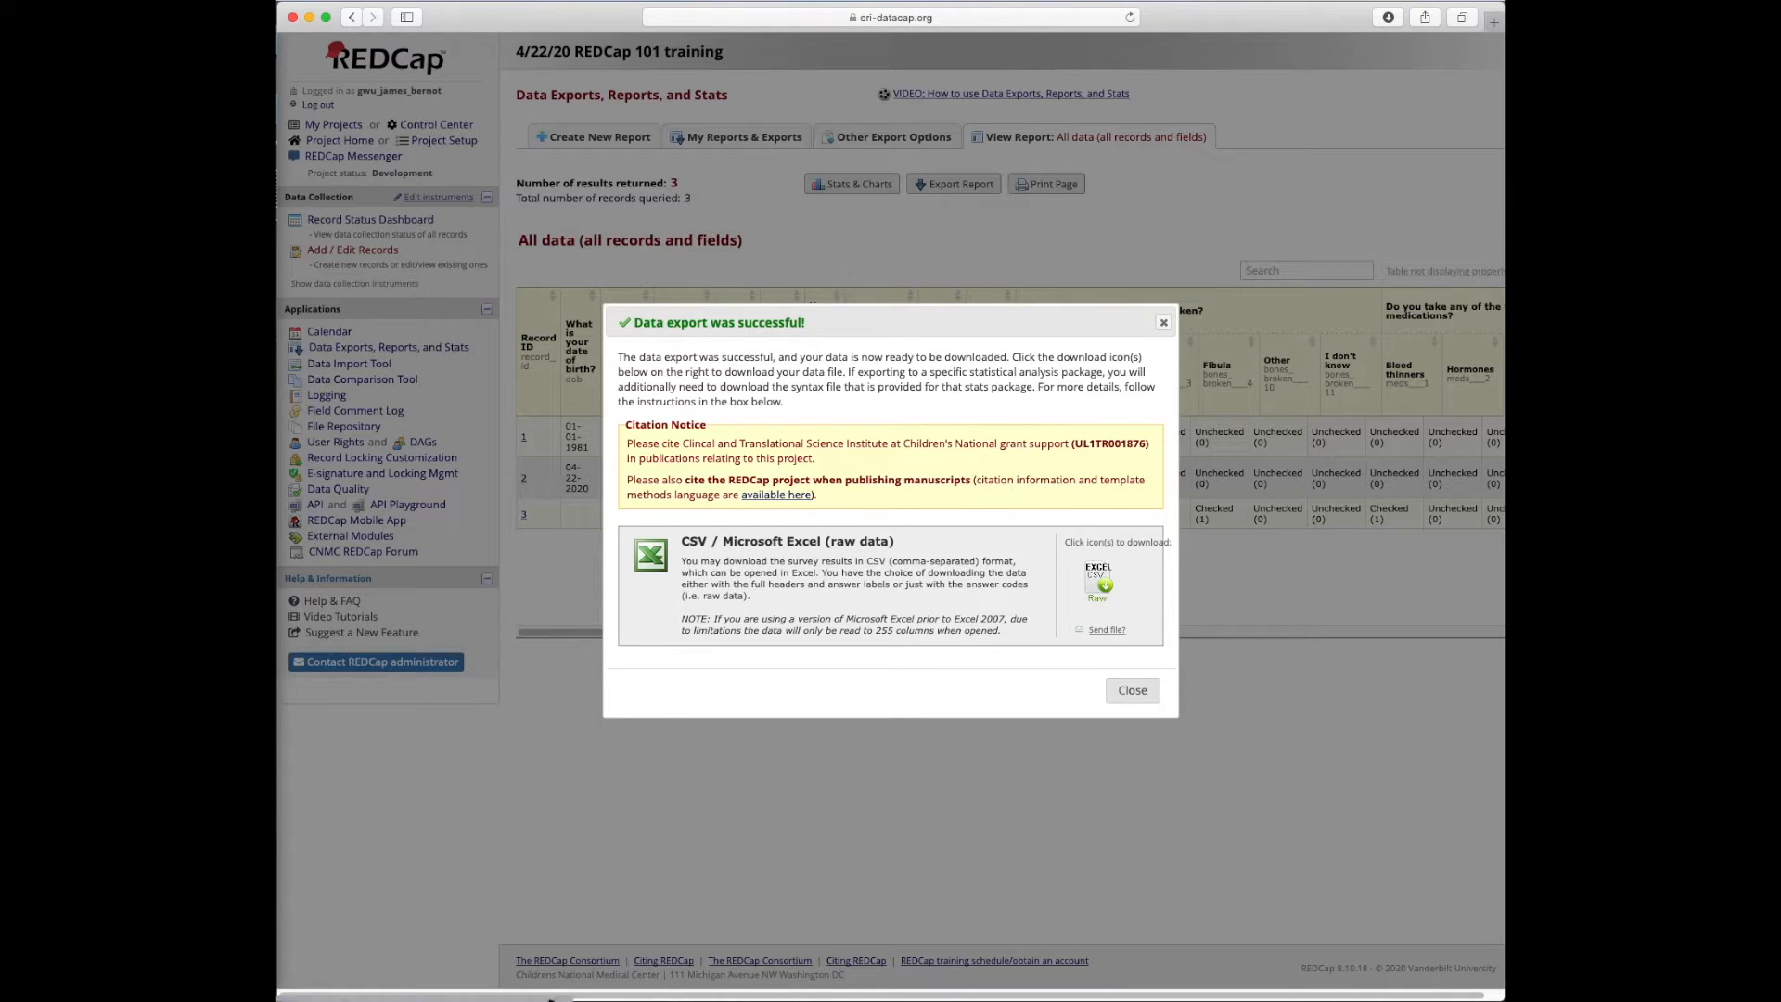
{"action": "left_click", "coordinate": [306, 996]}
Open the exported CSV in Excel, review its record_id, dob and sex columns, then minimize it
{"action": "left_click", "coordinate": [331, 241]}
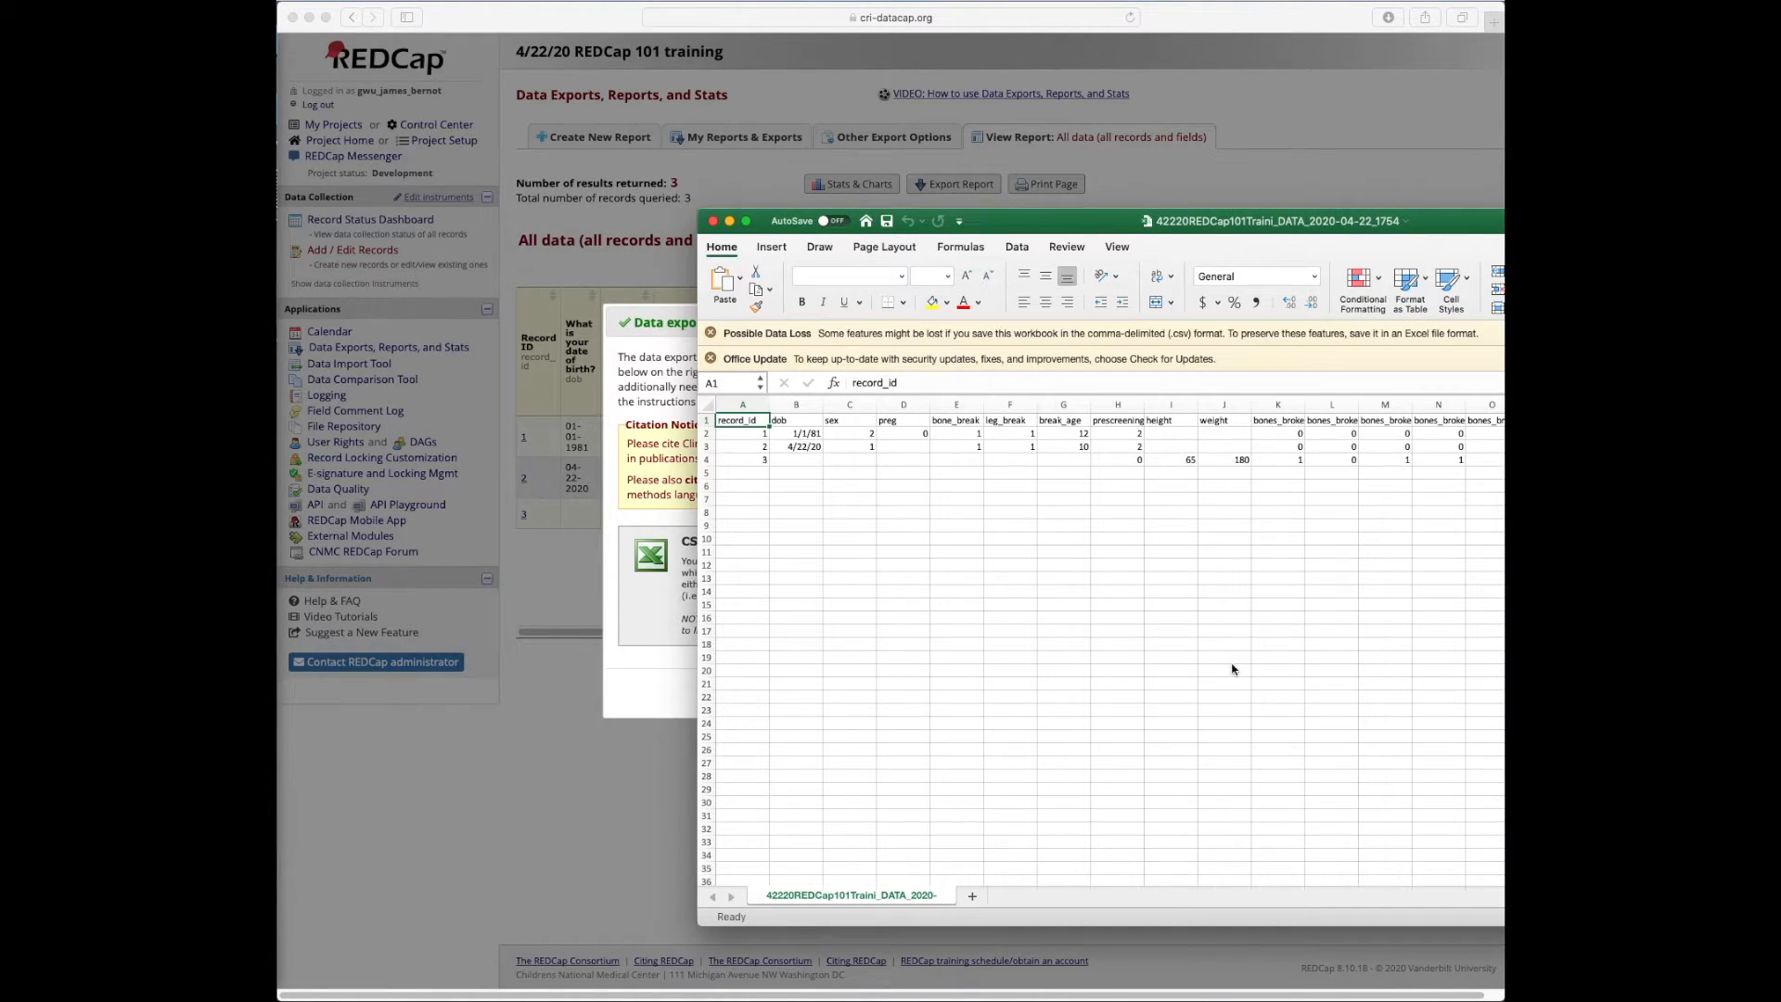
{"action": "left_click_drag", "start_coordinate": [1041, 223], "coordinate": [943, 218]}
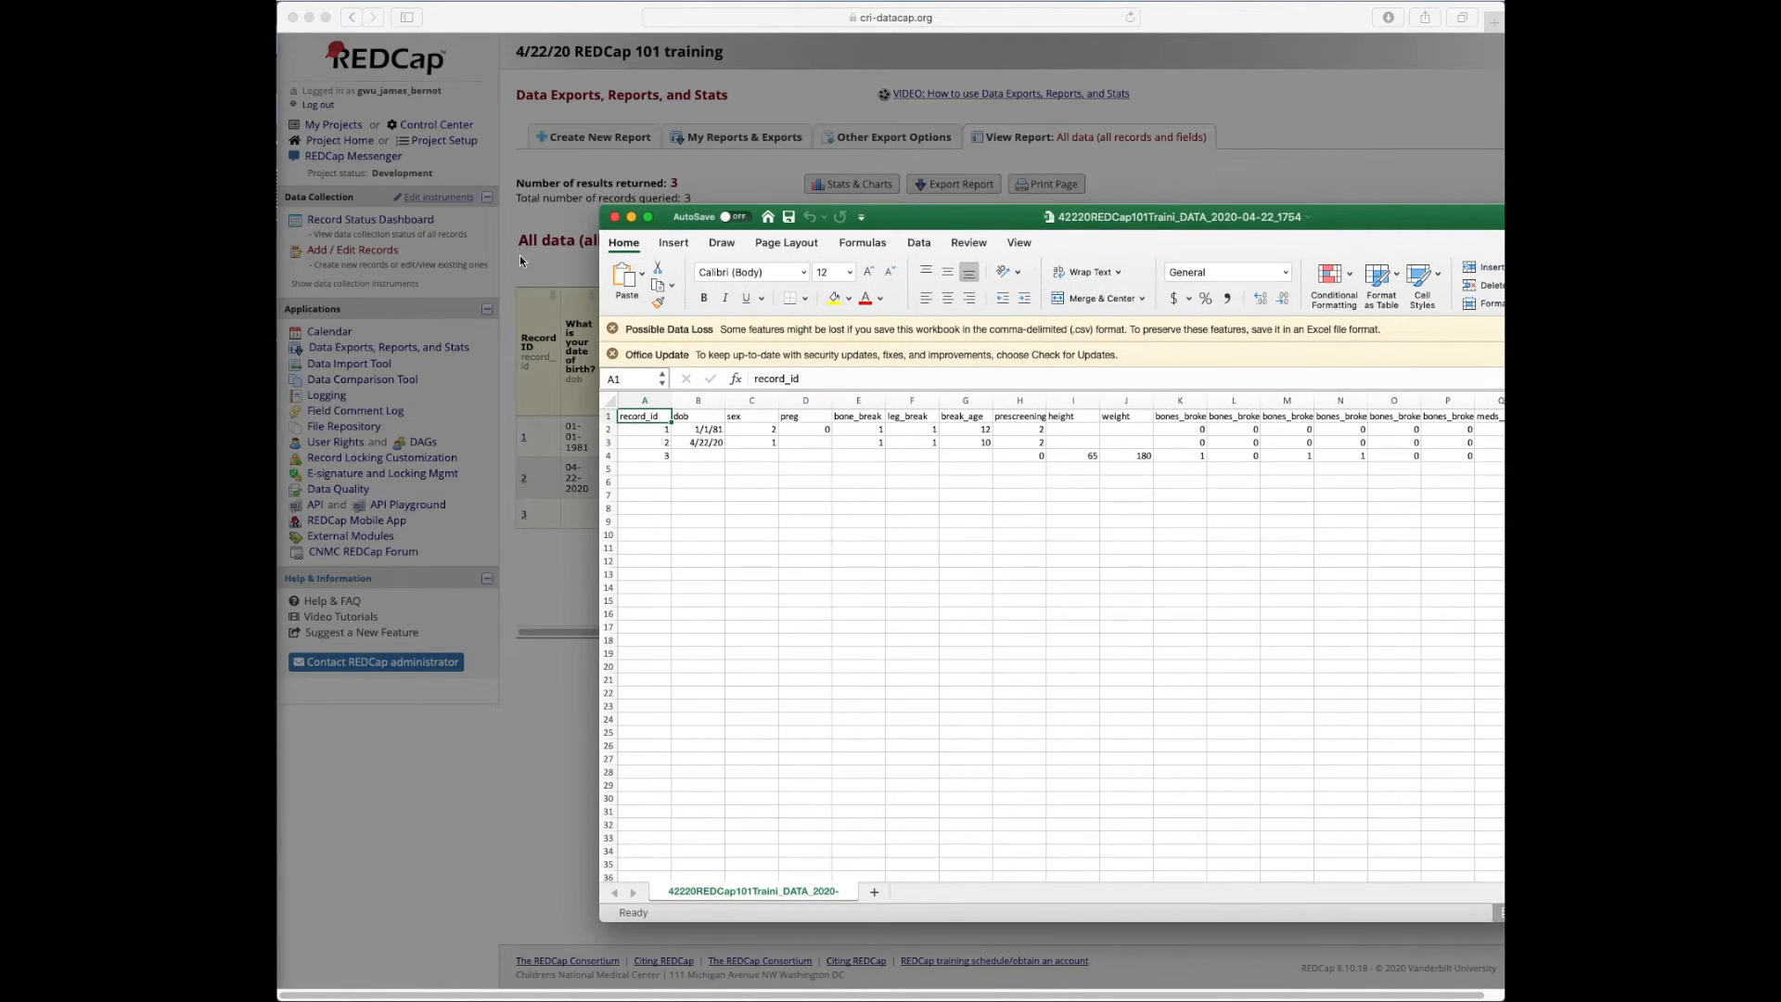
{"action": "left_click", "coordinate": [631, 217]}
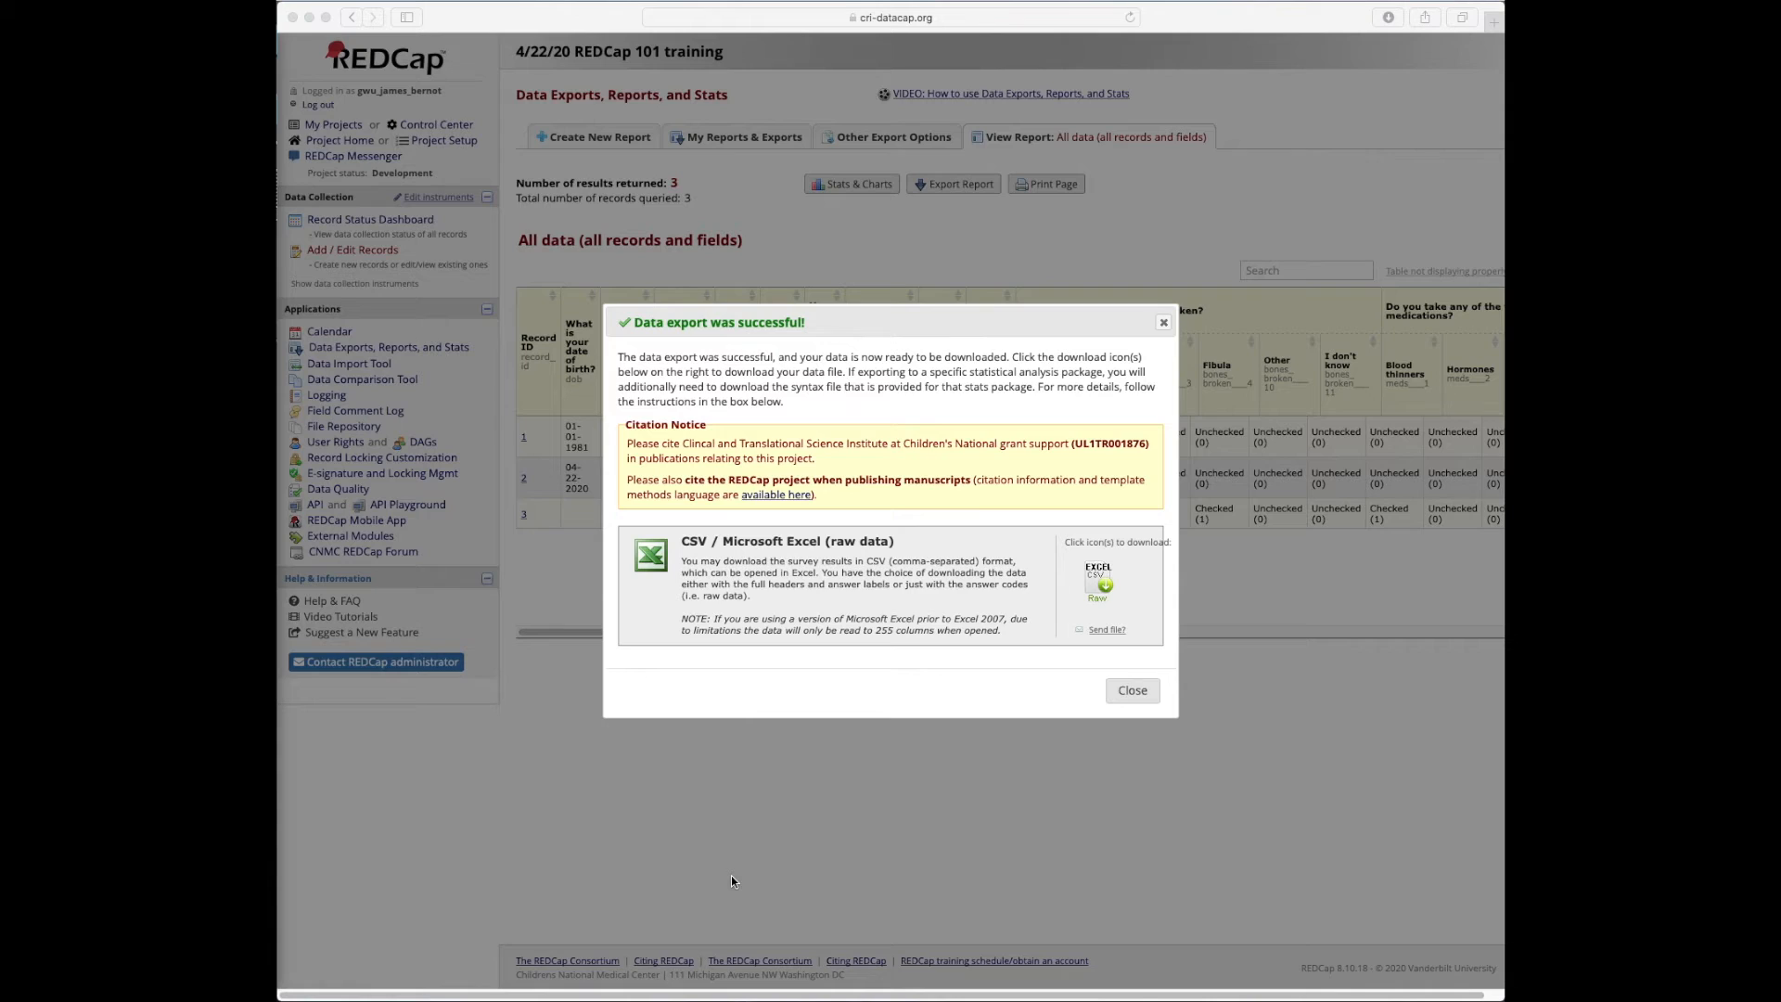
Close the 'Data export was successful' notice and open Stats & Charts for the All data report
{"action": "left_click", "coordinate": [1134, 691]}
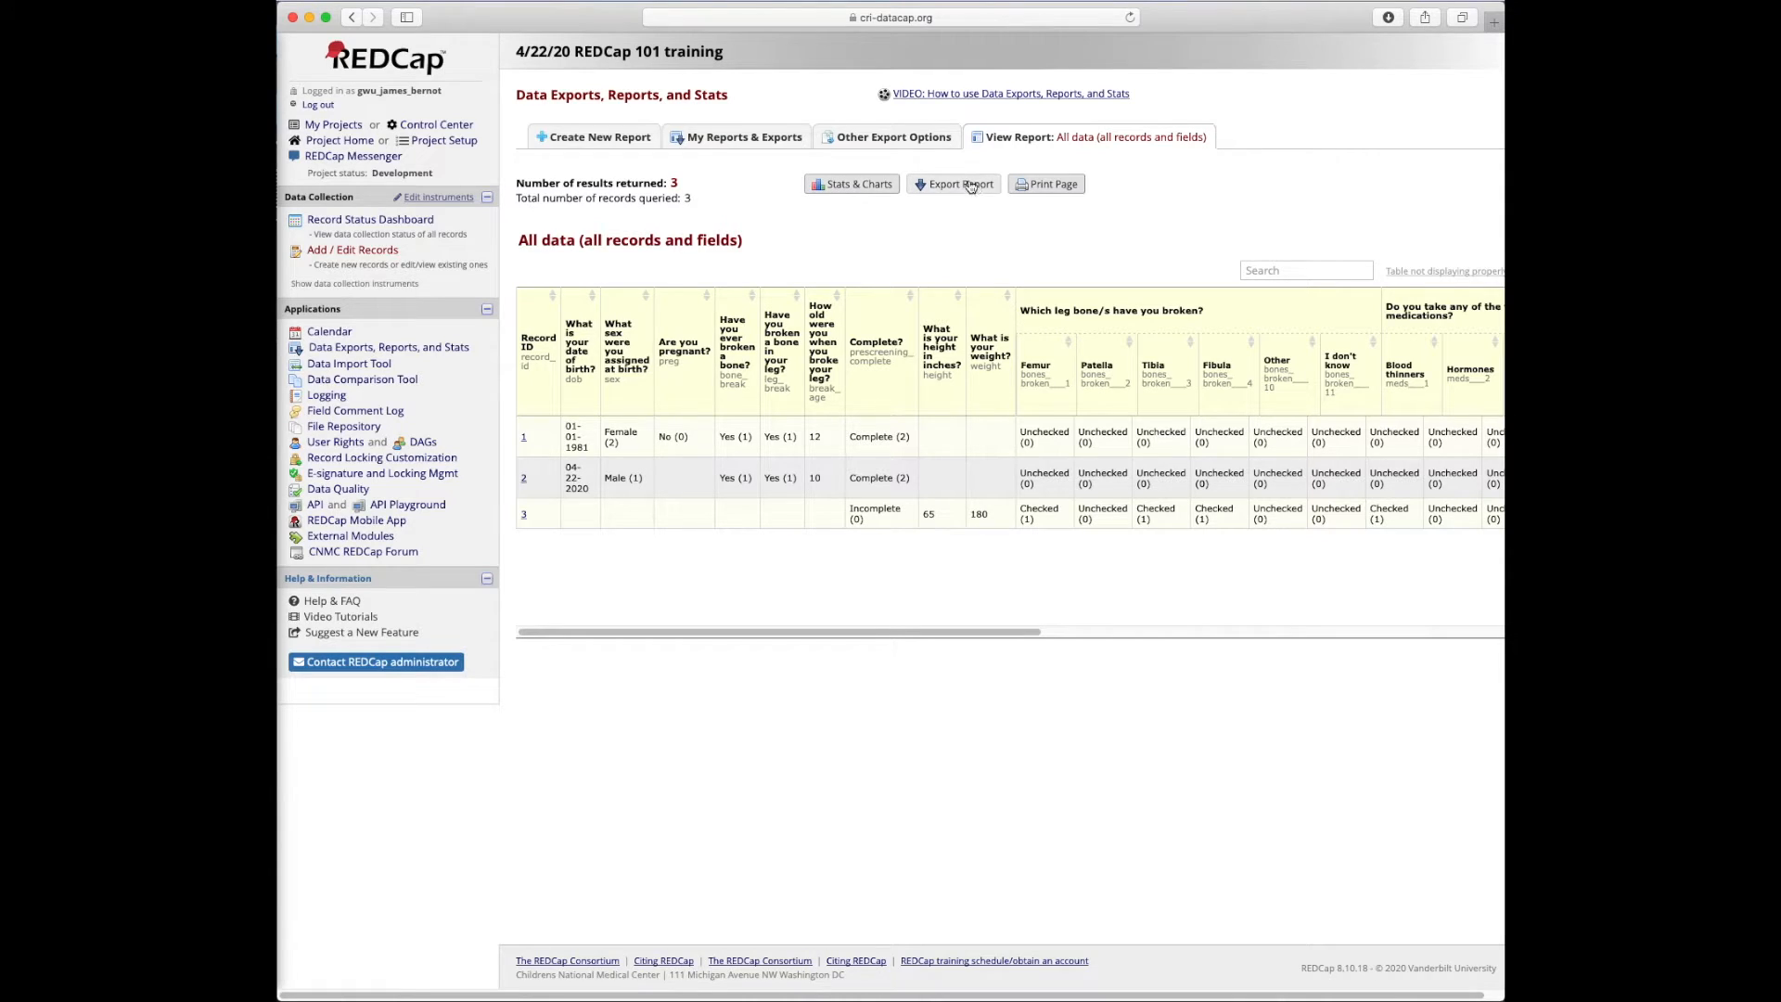
{"action": "left_click", "coordinate": [850, 185]}
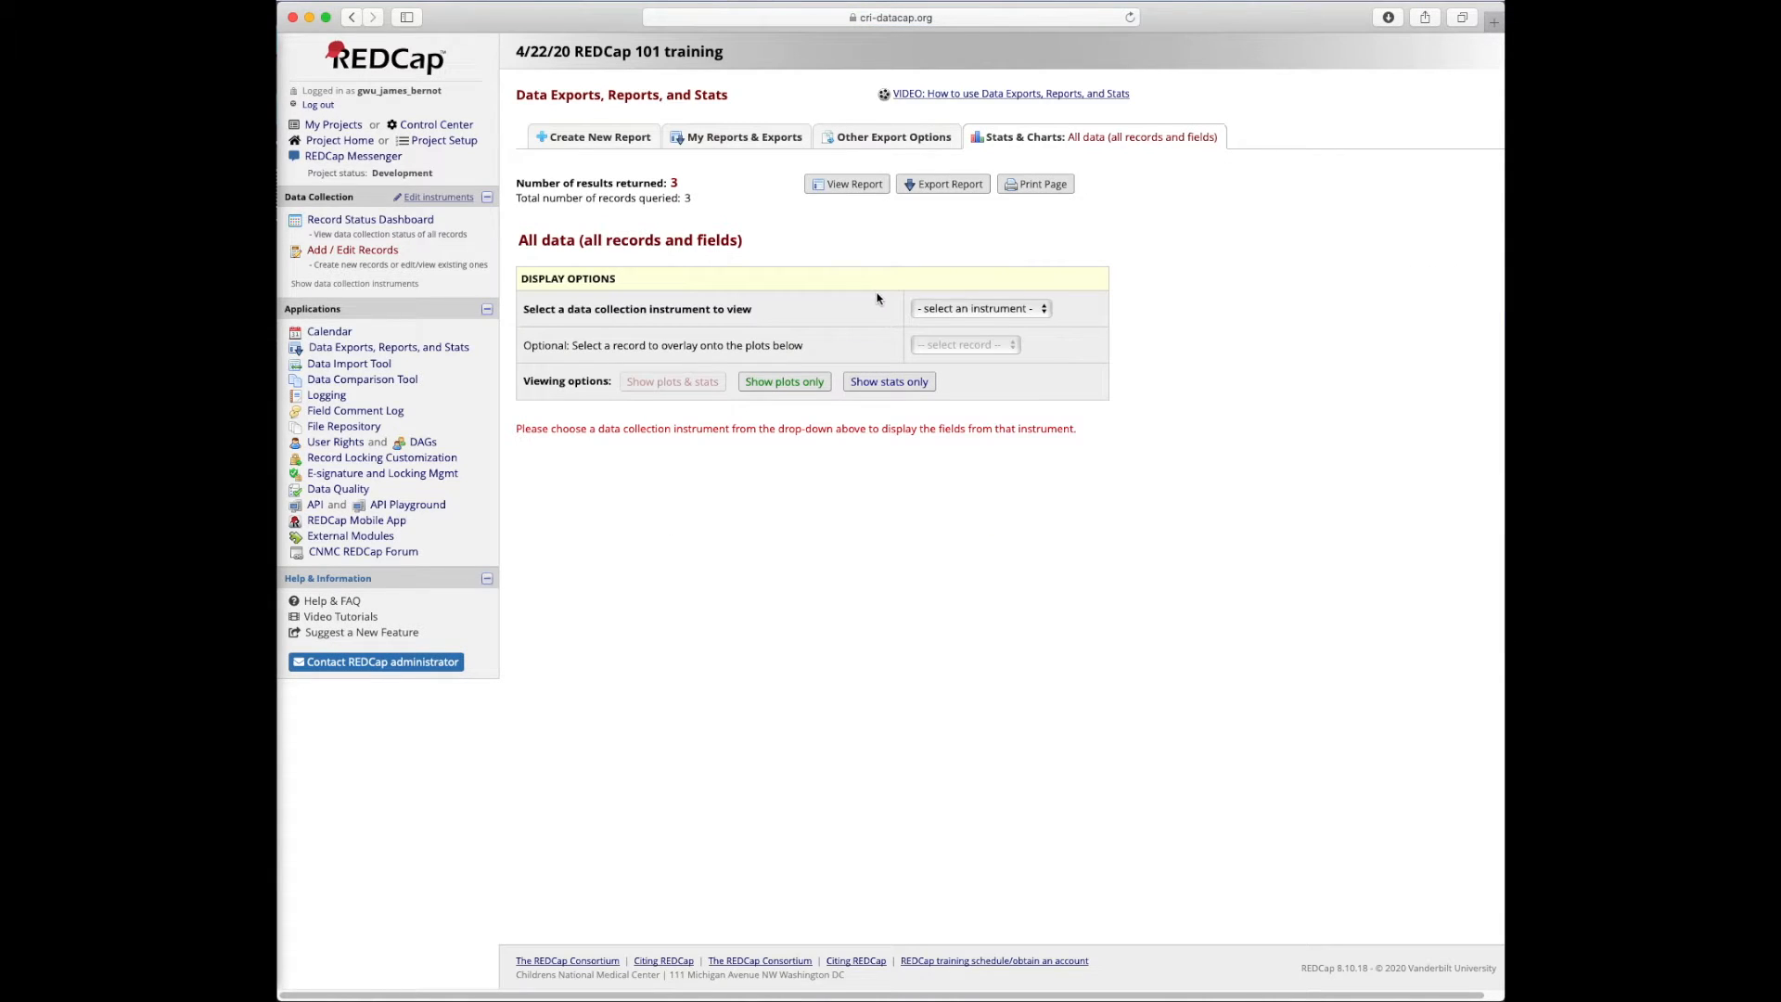
{"action": "left_click", "coordinate": [968, 310]}
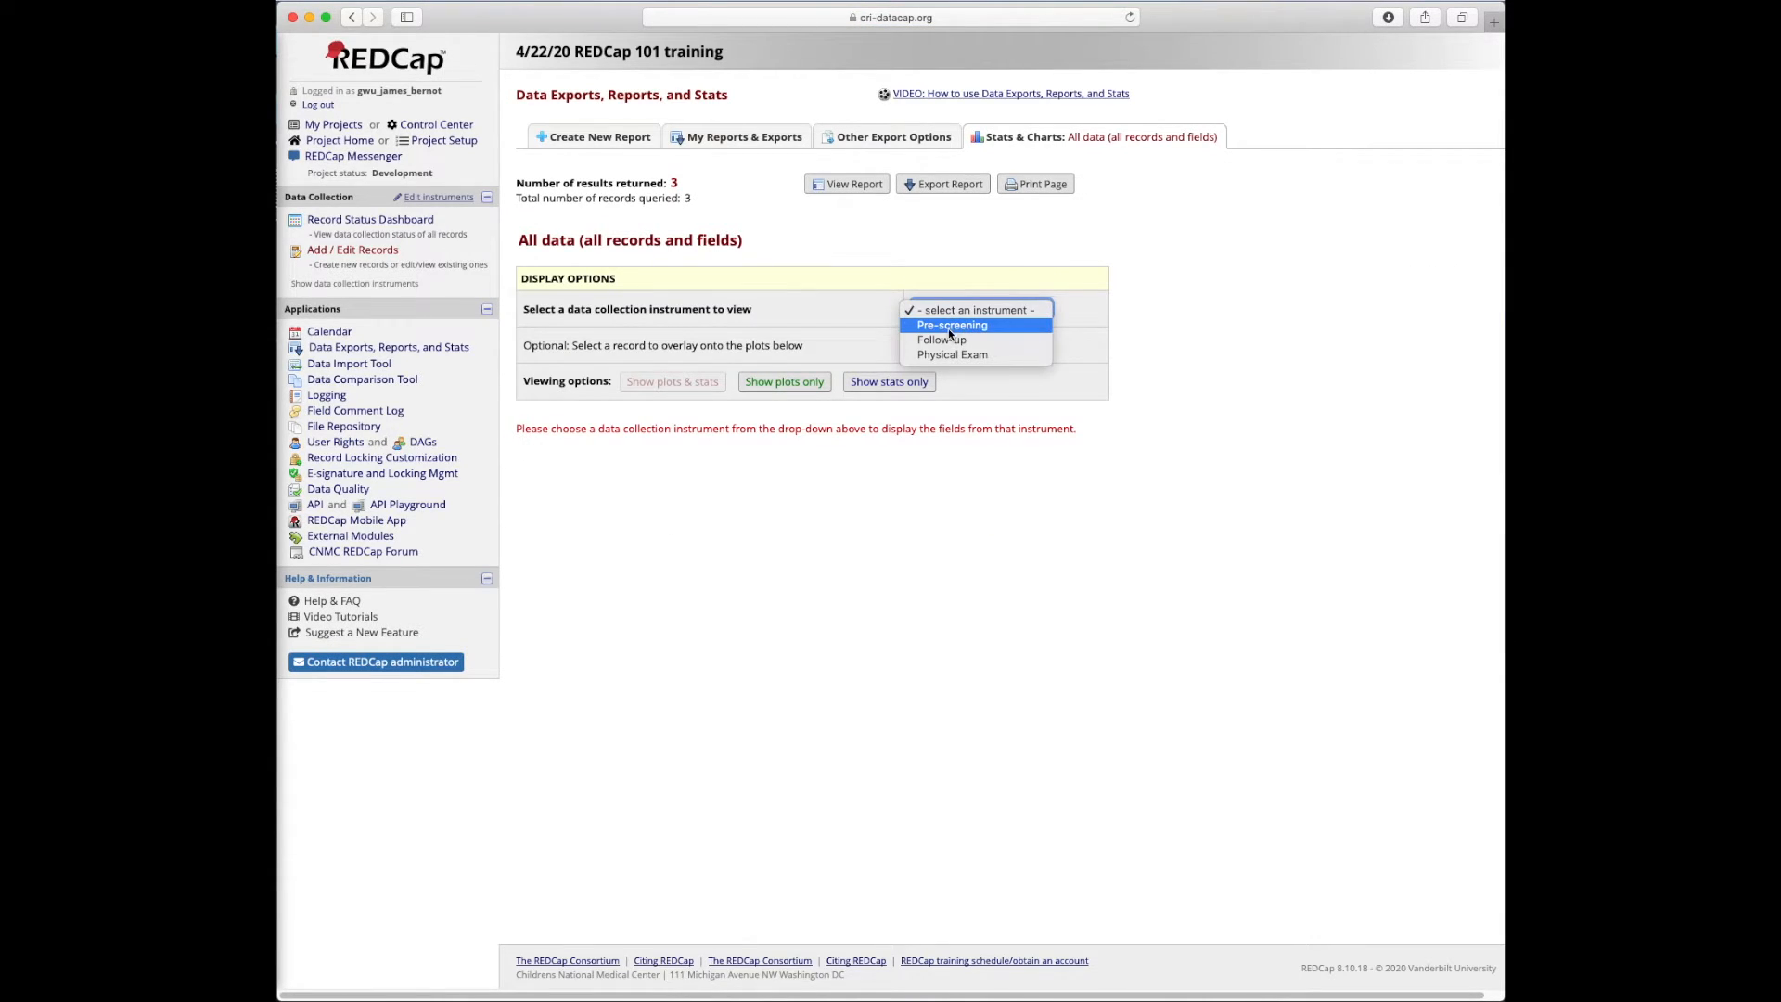
{"action": "left_click", "coordinate": [951, 325]}
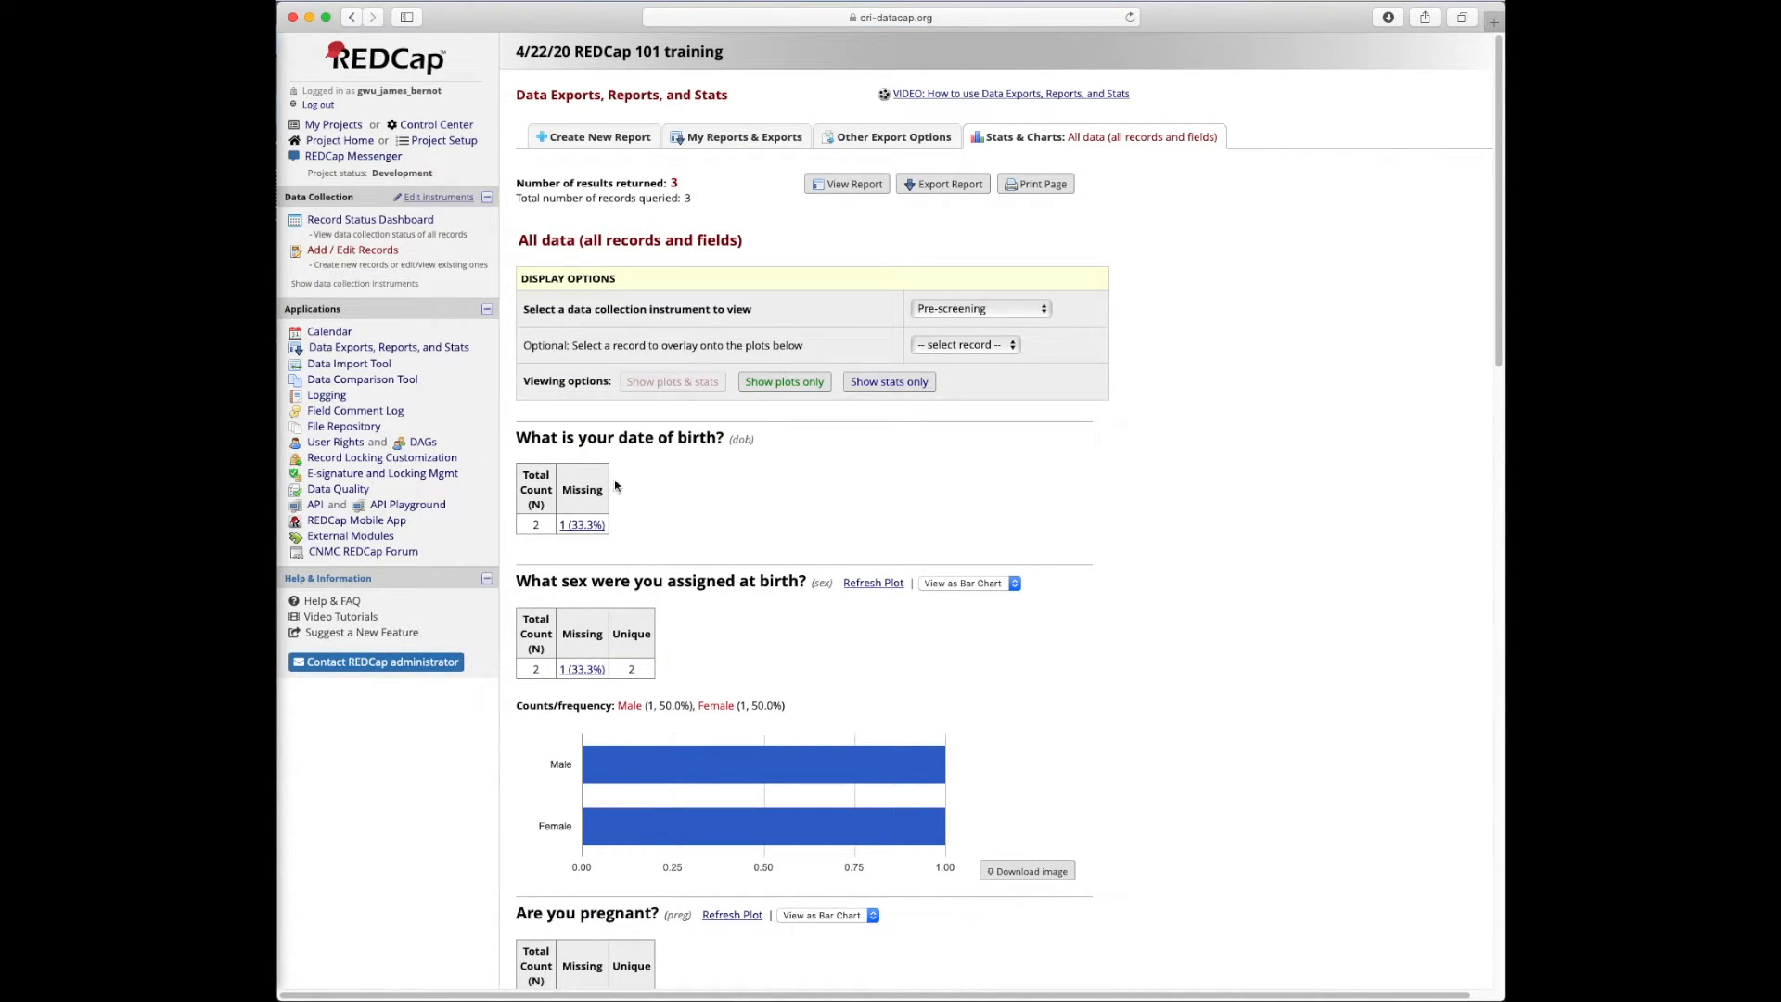
{"action": "scroll", "coordinate": [786, 615], "scroll_direction": "down", "scroll_amount": 5}
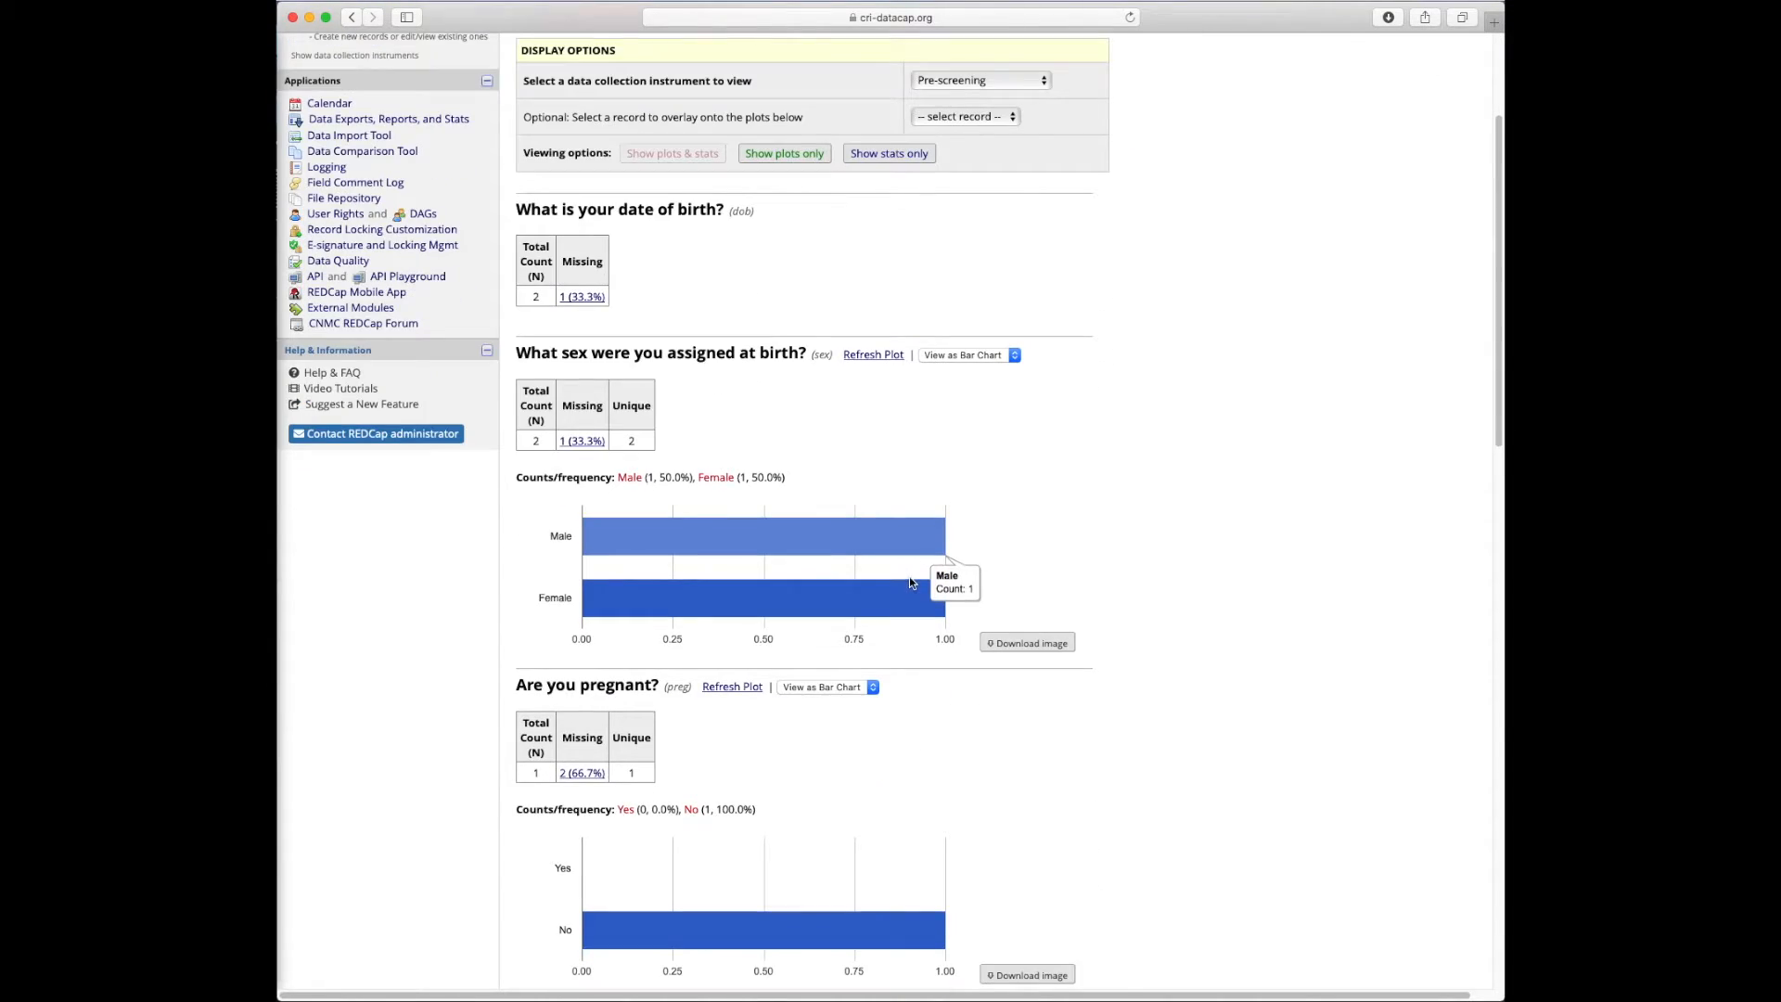
{"action": "scroll", "coordinate": [839, 739], "scroll_direction": "down", "scroll_amount": 9}
{"action": "scroll", "coordinate": [836, 733], "scroll_direction": "down", "scroll_amount": 1}
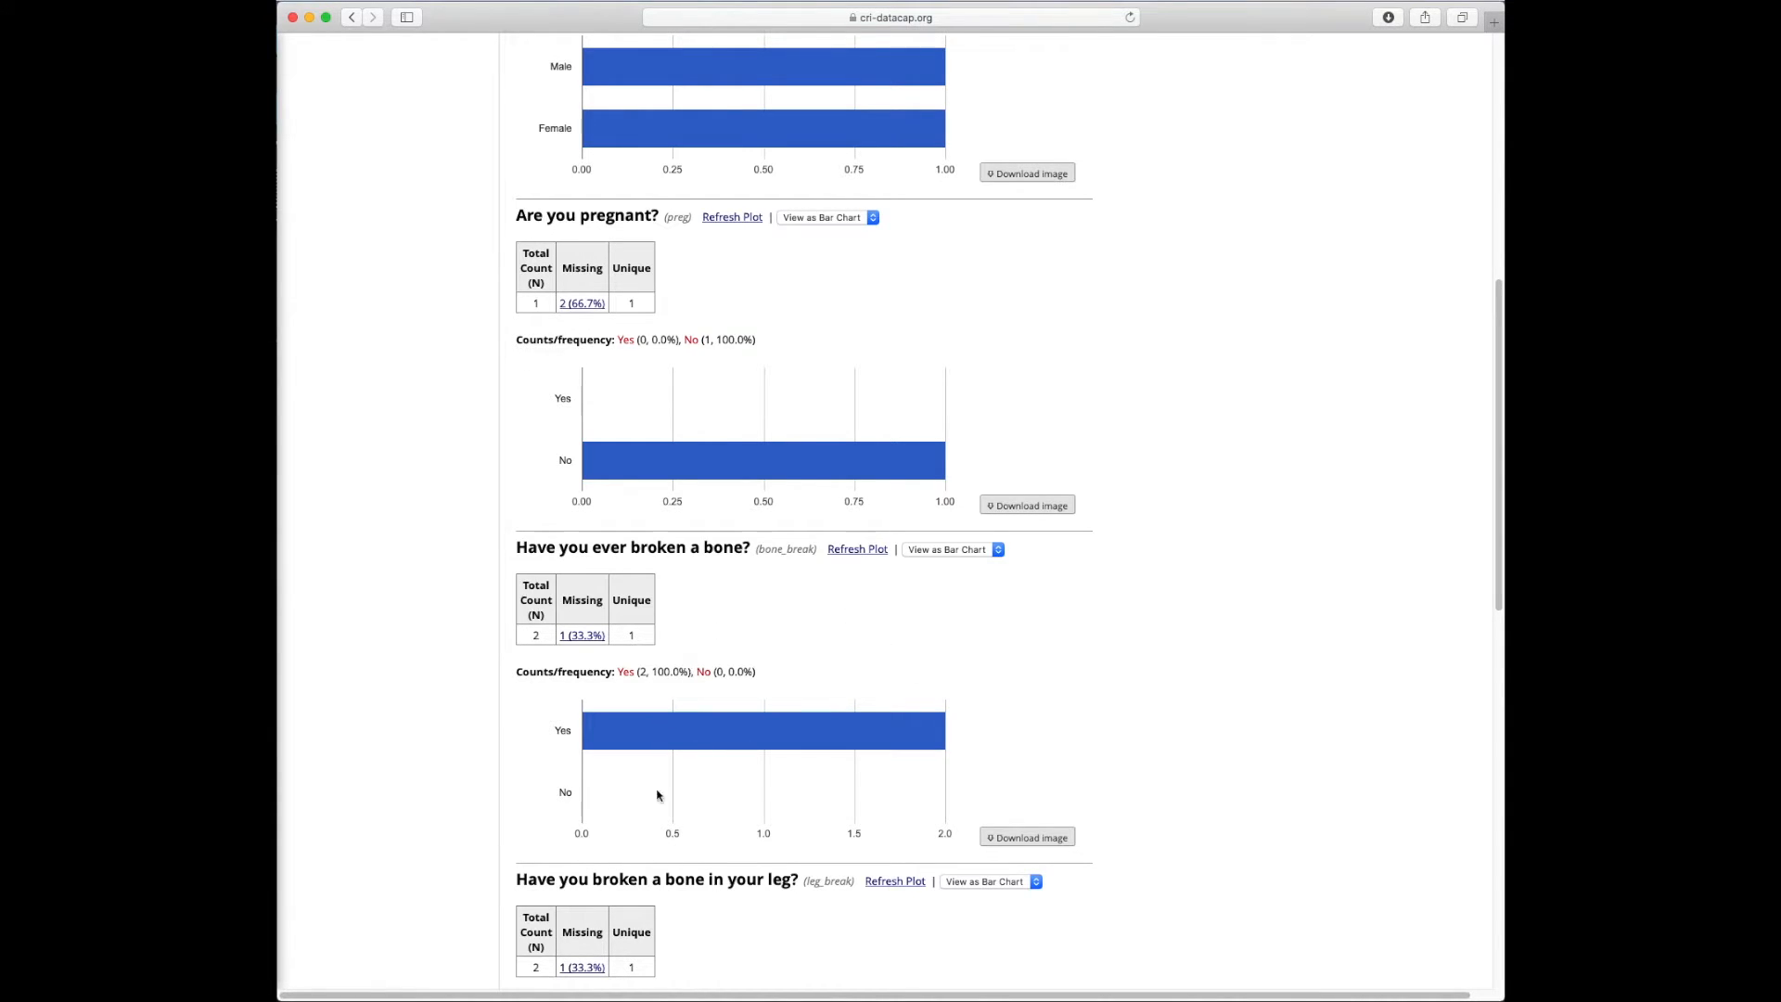
{"action": "scroll", "coordinate": [950, 732], "scroll_direction": "down", "scroll_amount": 1}
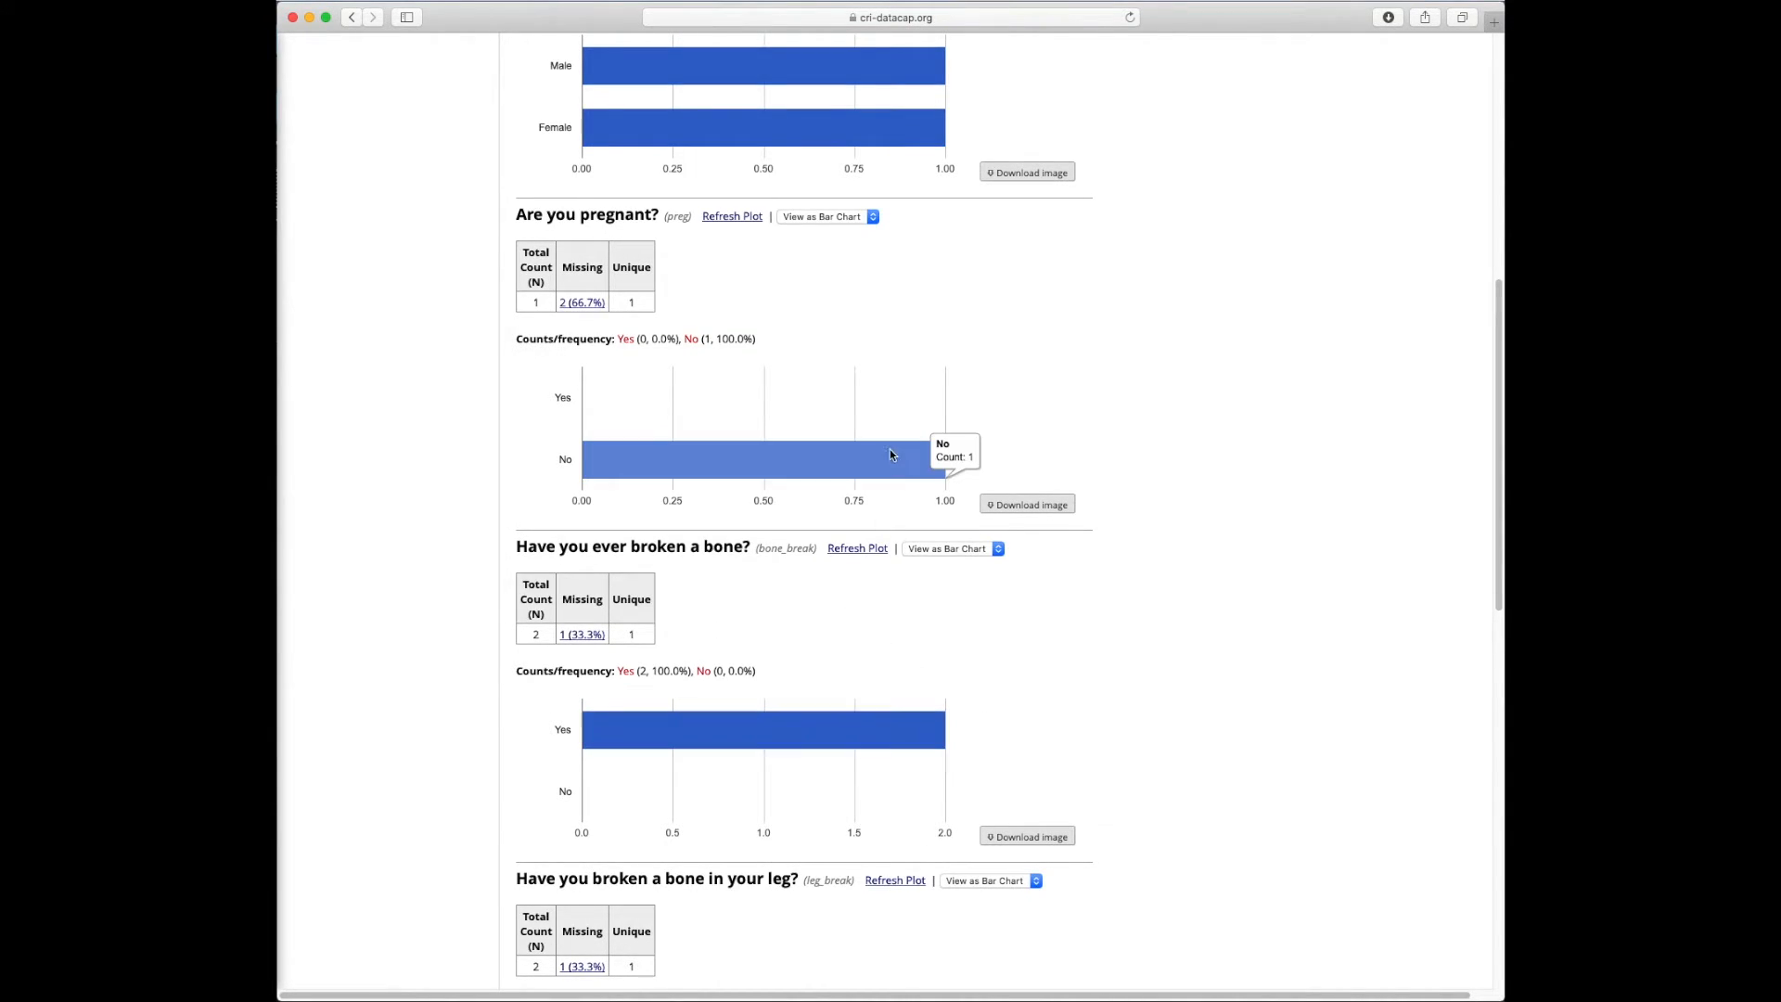
{"action": "left_click", "coordinate": [1018, 506]}
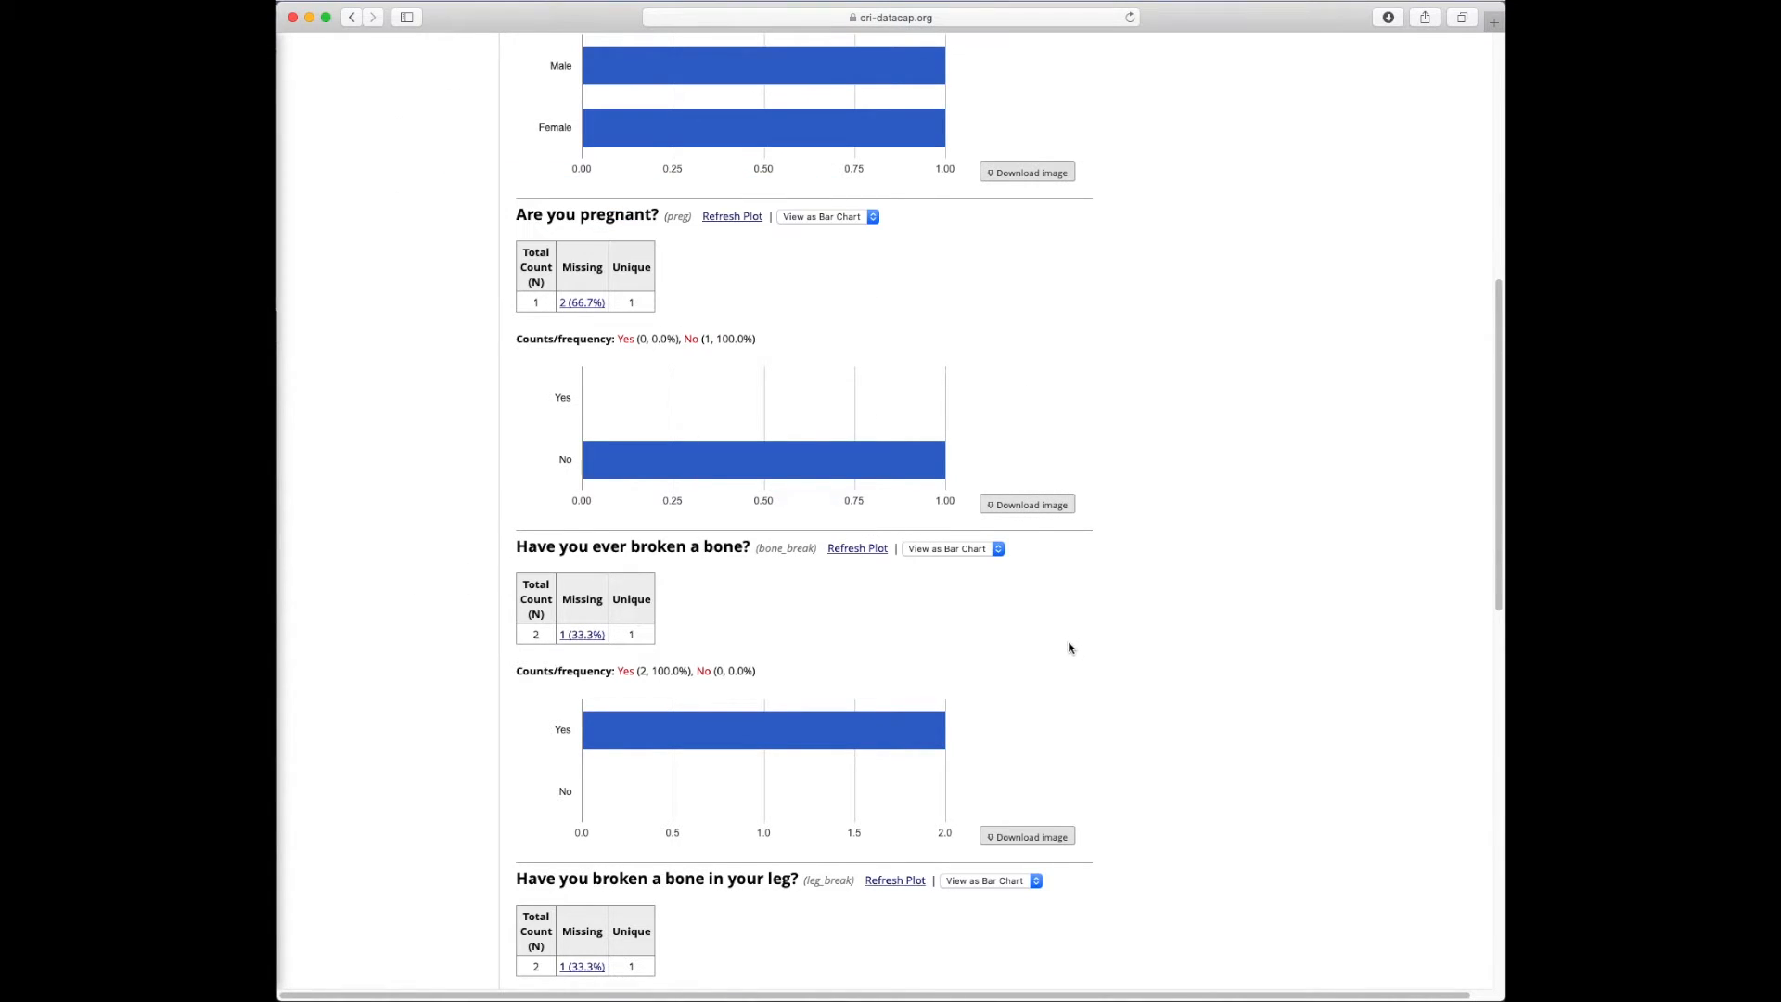
{"action": "scroll", "coordinate": [1030, 625], "scroll_direction": "down", "scroll_amount": 10}
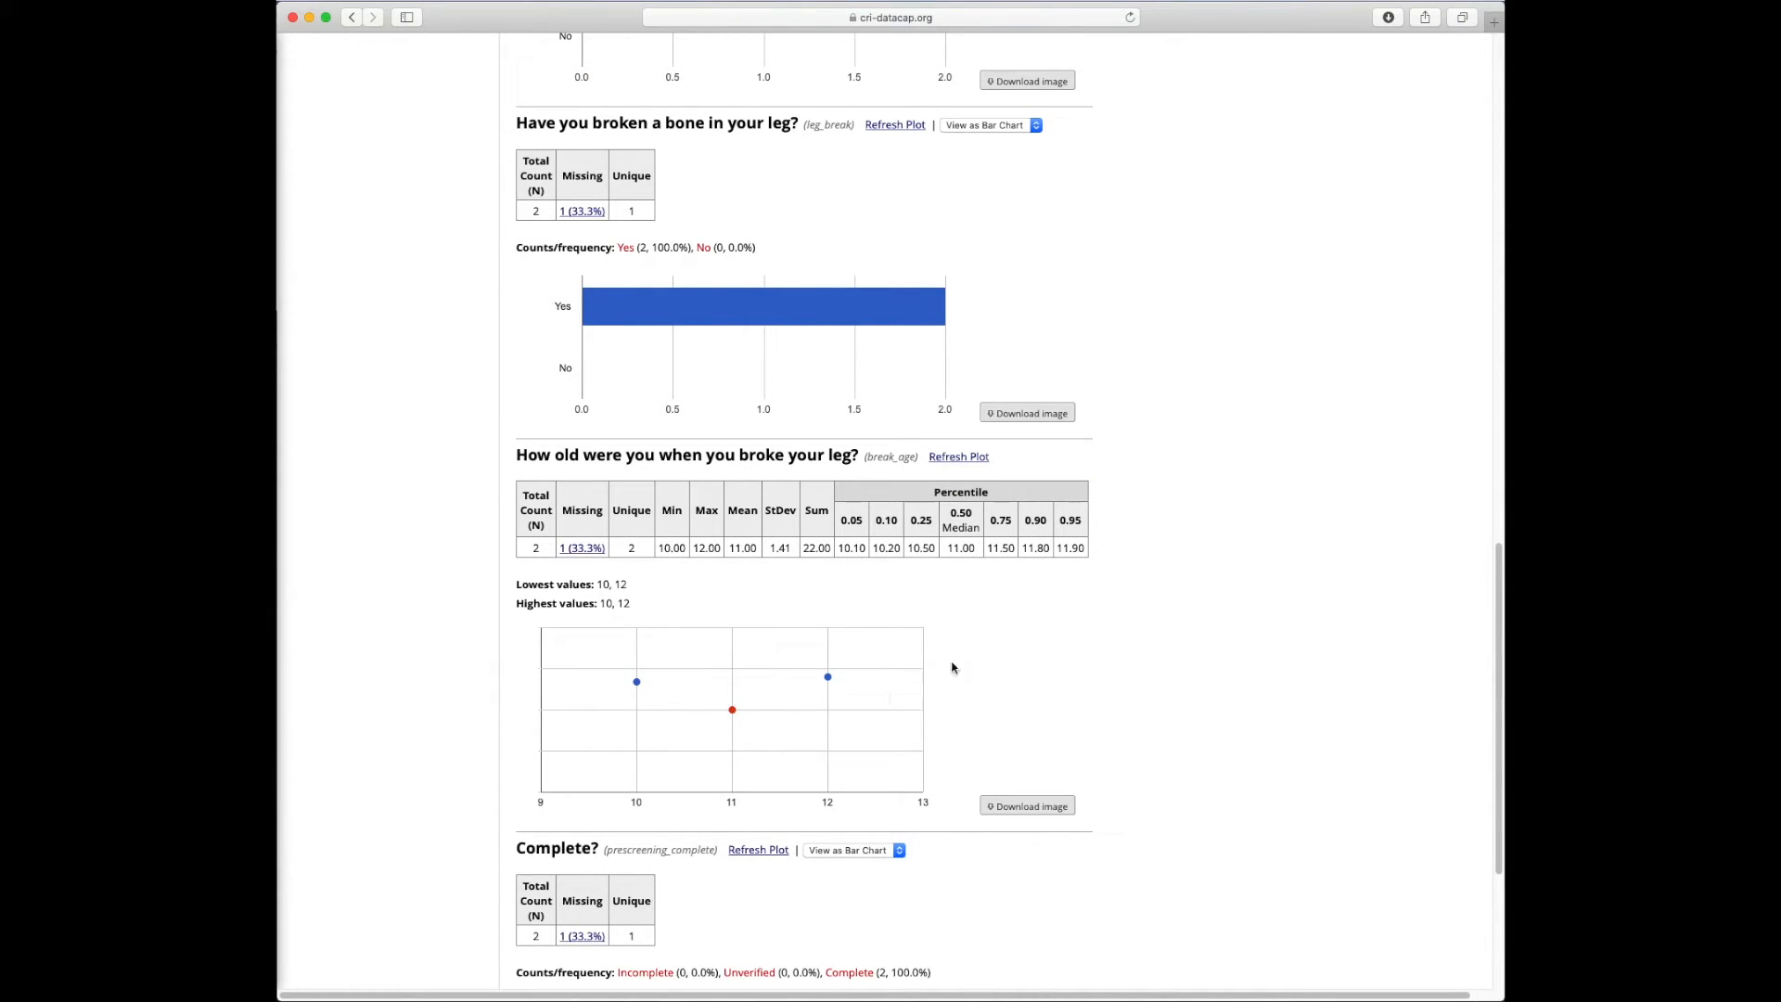
{"action": "mouse_move", "coordinate": [695, 319]}
{"action": "scroll", "coordinate": [728, 616], "scroll_direction": "down", "scroll_amount": 4}
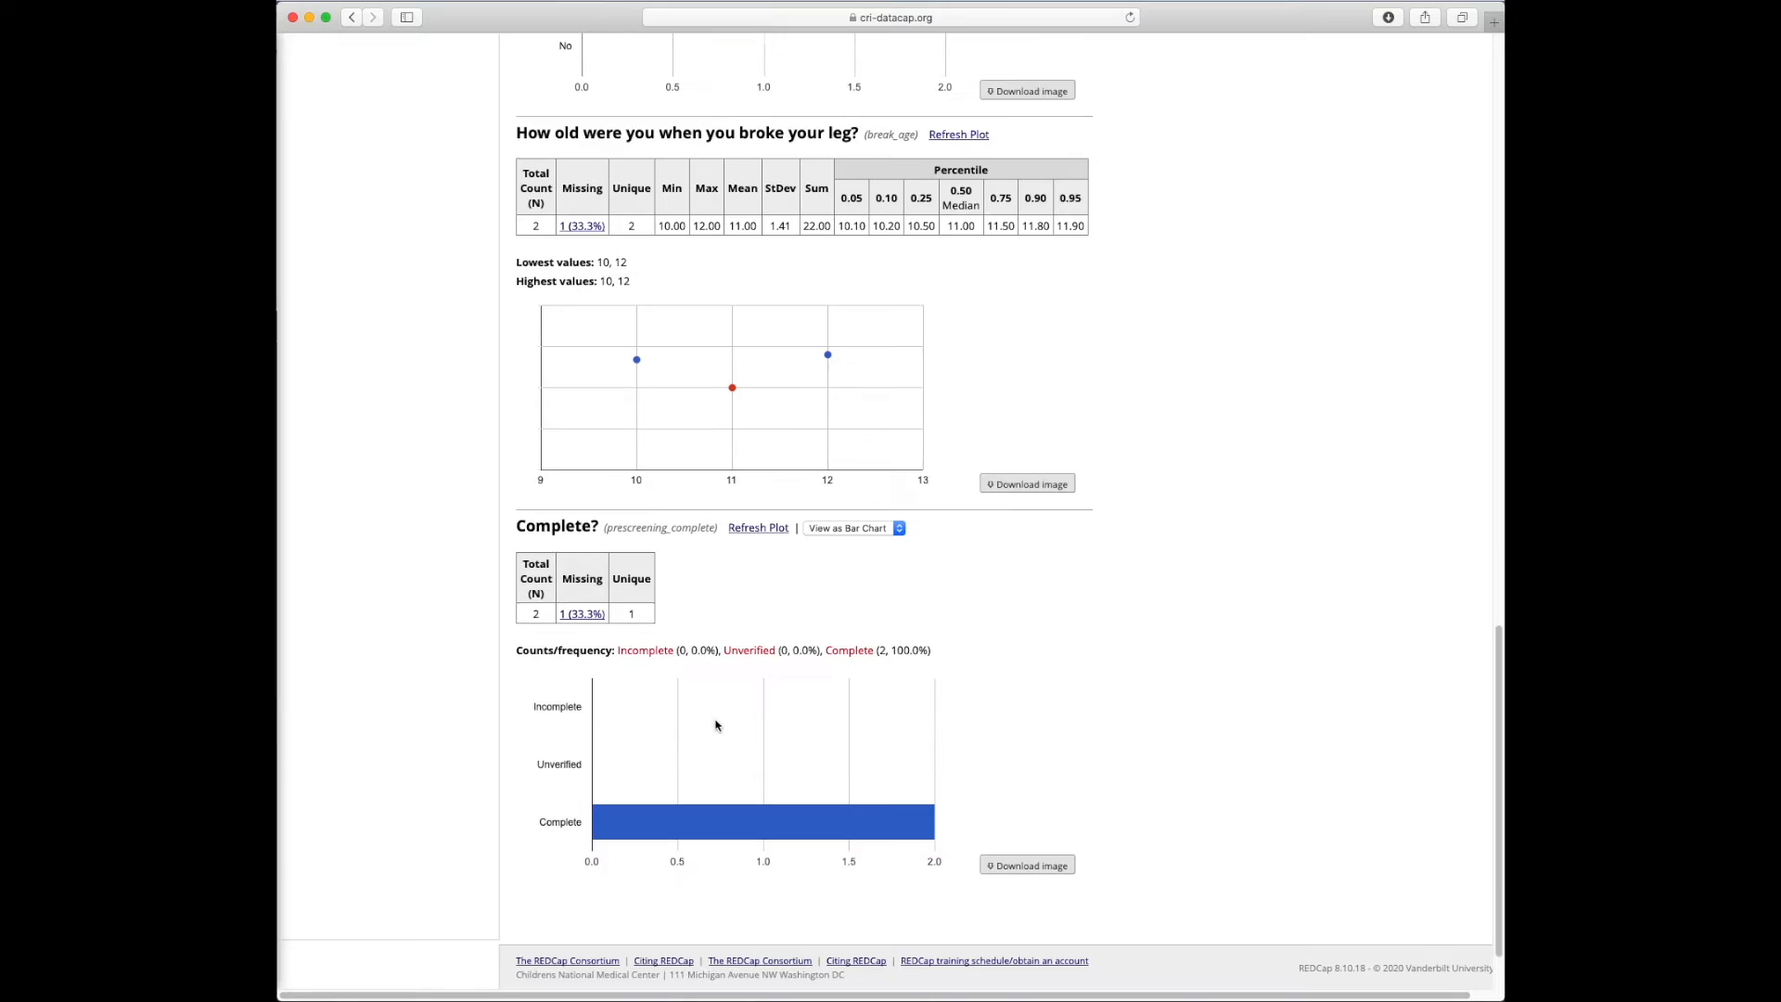
{"action": "left_click", "coordinate": [872, 528]}
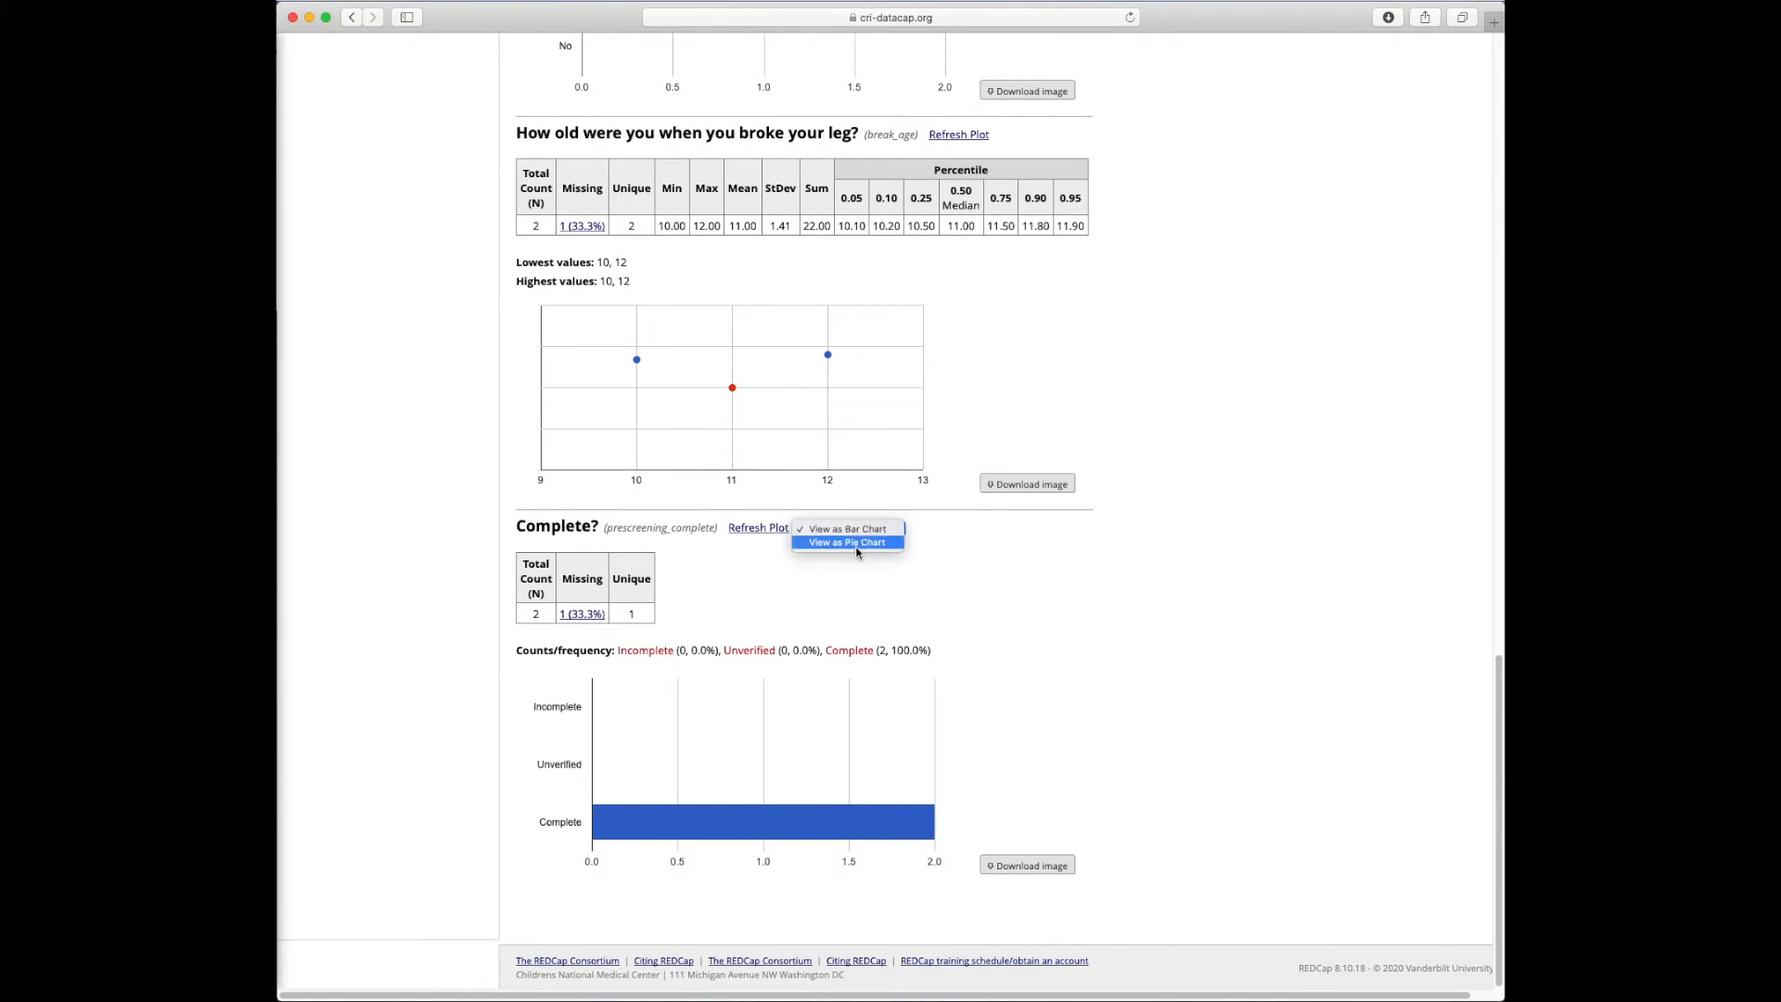
{"action": "left_click", "coordinate": [858, 542]}
{"action": "left_click", "coordinate": [867, 529]}
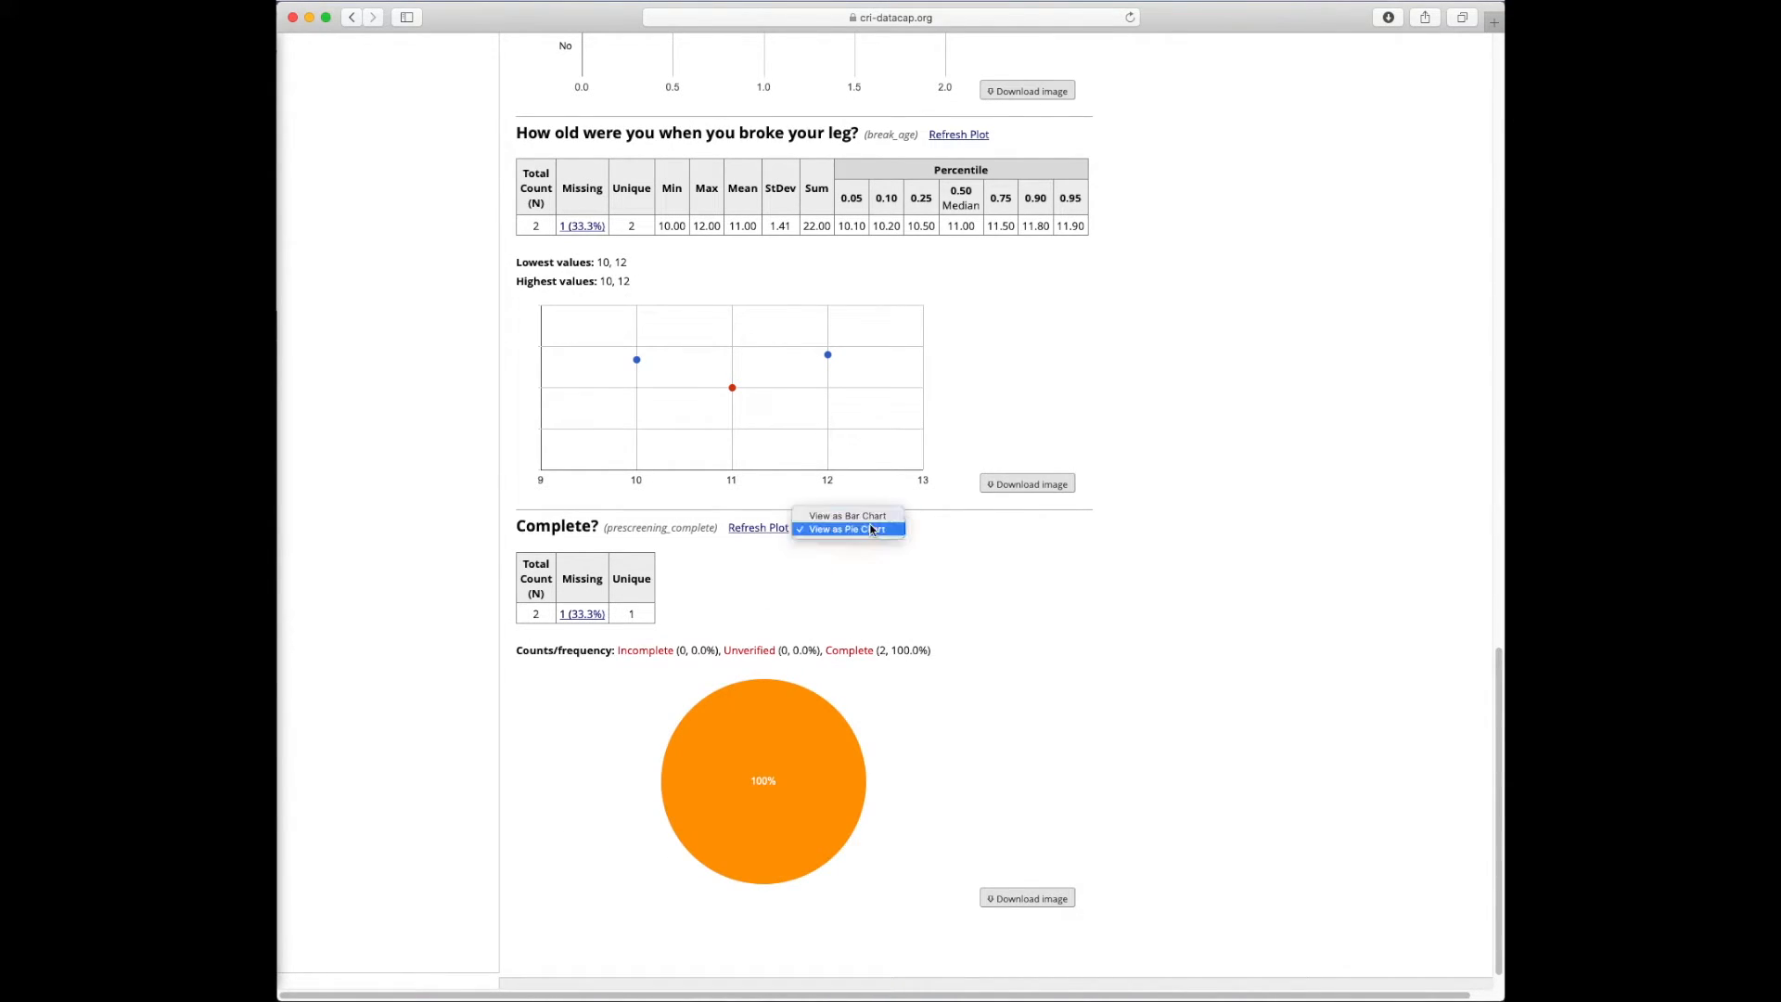
{"action": "left_click", "coordinate": [877, 538]}
{"action": "scroll", "coordinate": [877, 538], "scroll_direction": "up", "scroll_amount": 4}
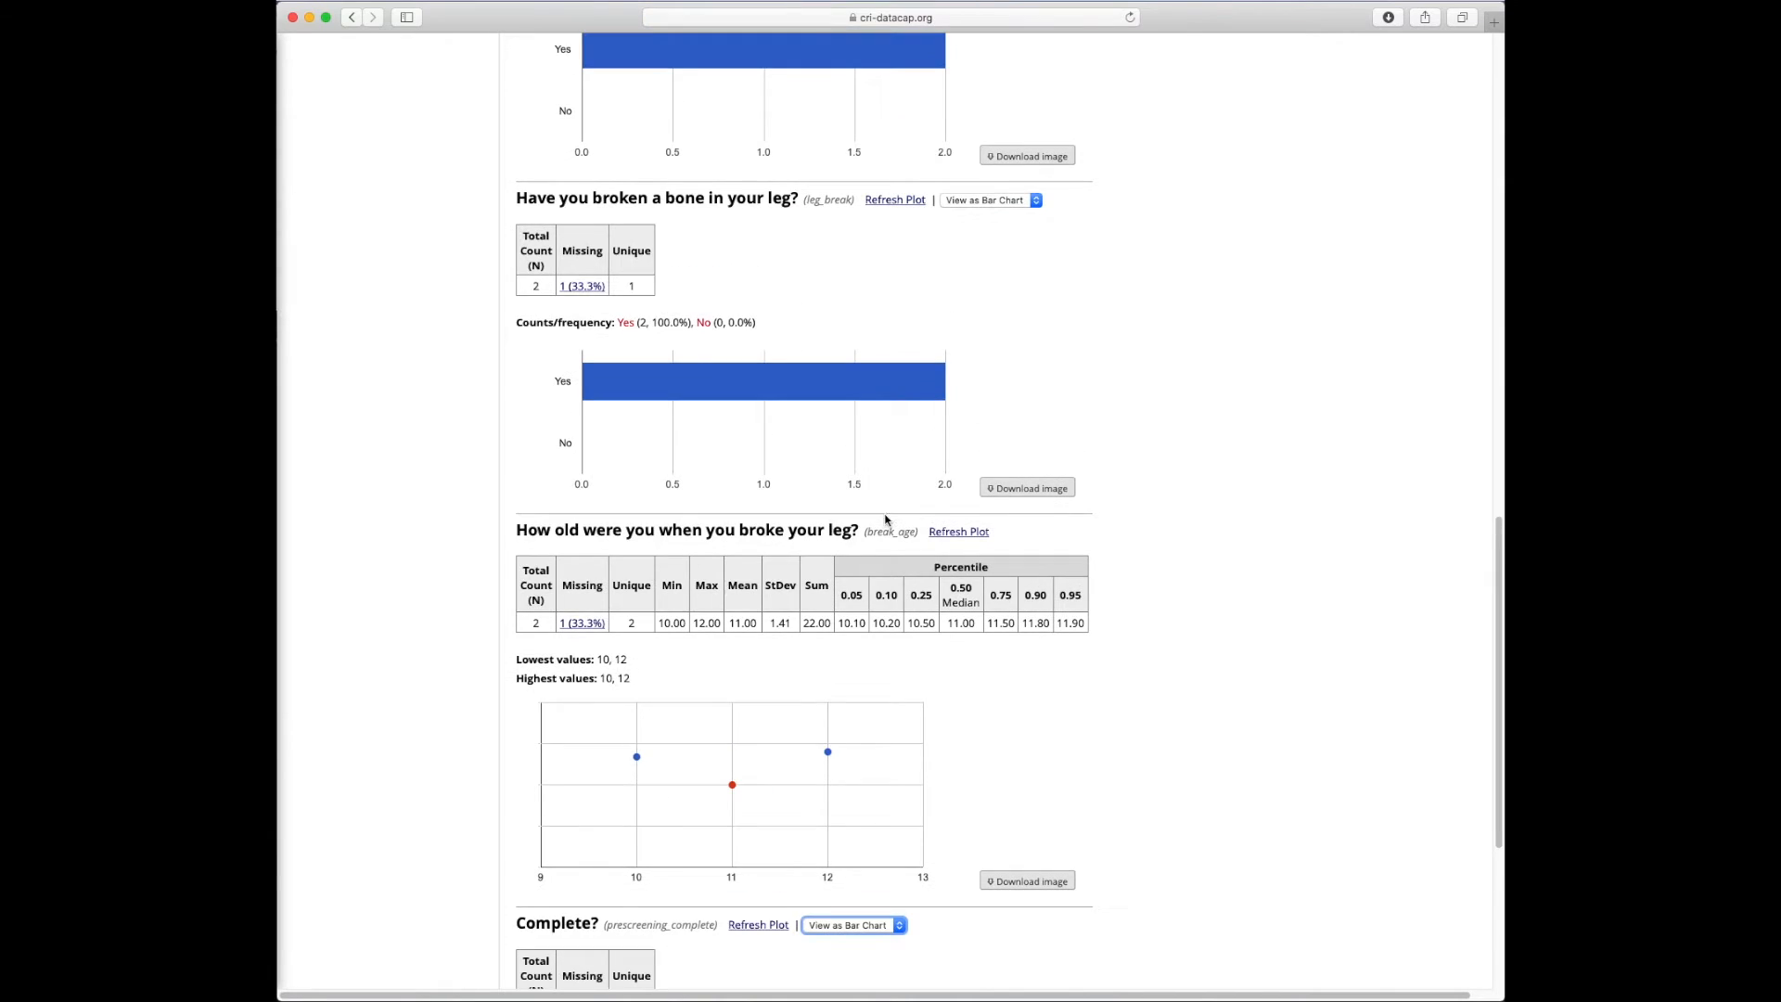
{"action": "scroll", "coordinate": [927, 306], "scroll_direction": "up", "scroll_amount": 5}
{"action": "scroll", "coordinate": [932, 371], "scroll_direction": "up", "scroll_amount": 2}
{"action": "left_click", "coordinate": [970, 186]}
{"action": "left_click", "coordinate": [965, 200]}
{"action": "left_click", "coordinate": [969, 186]}
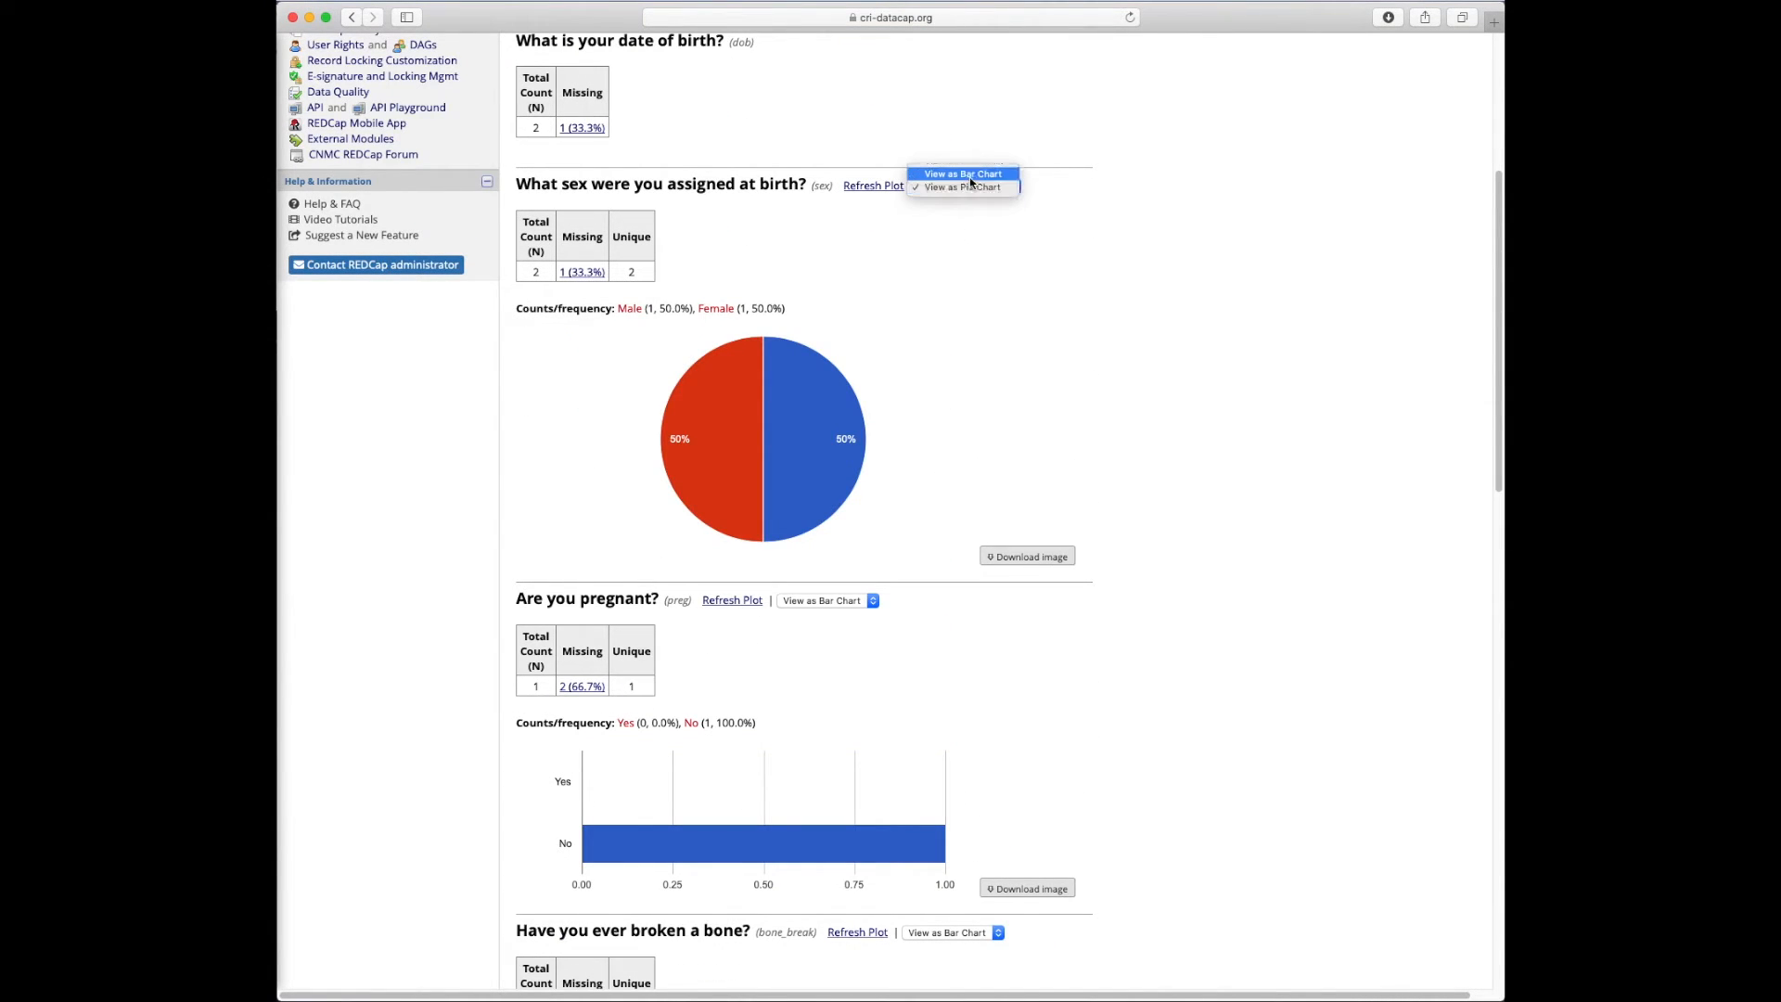
{"action": "left_click", "coordinate": [963, 174]}
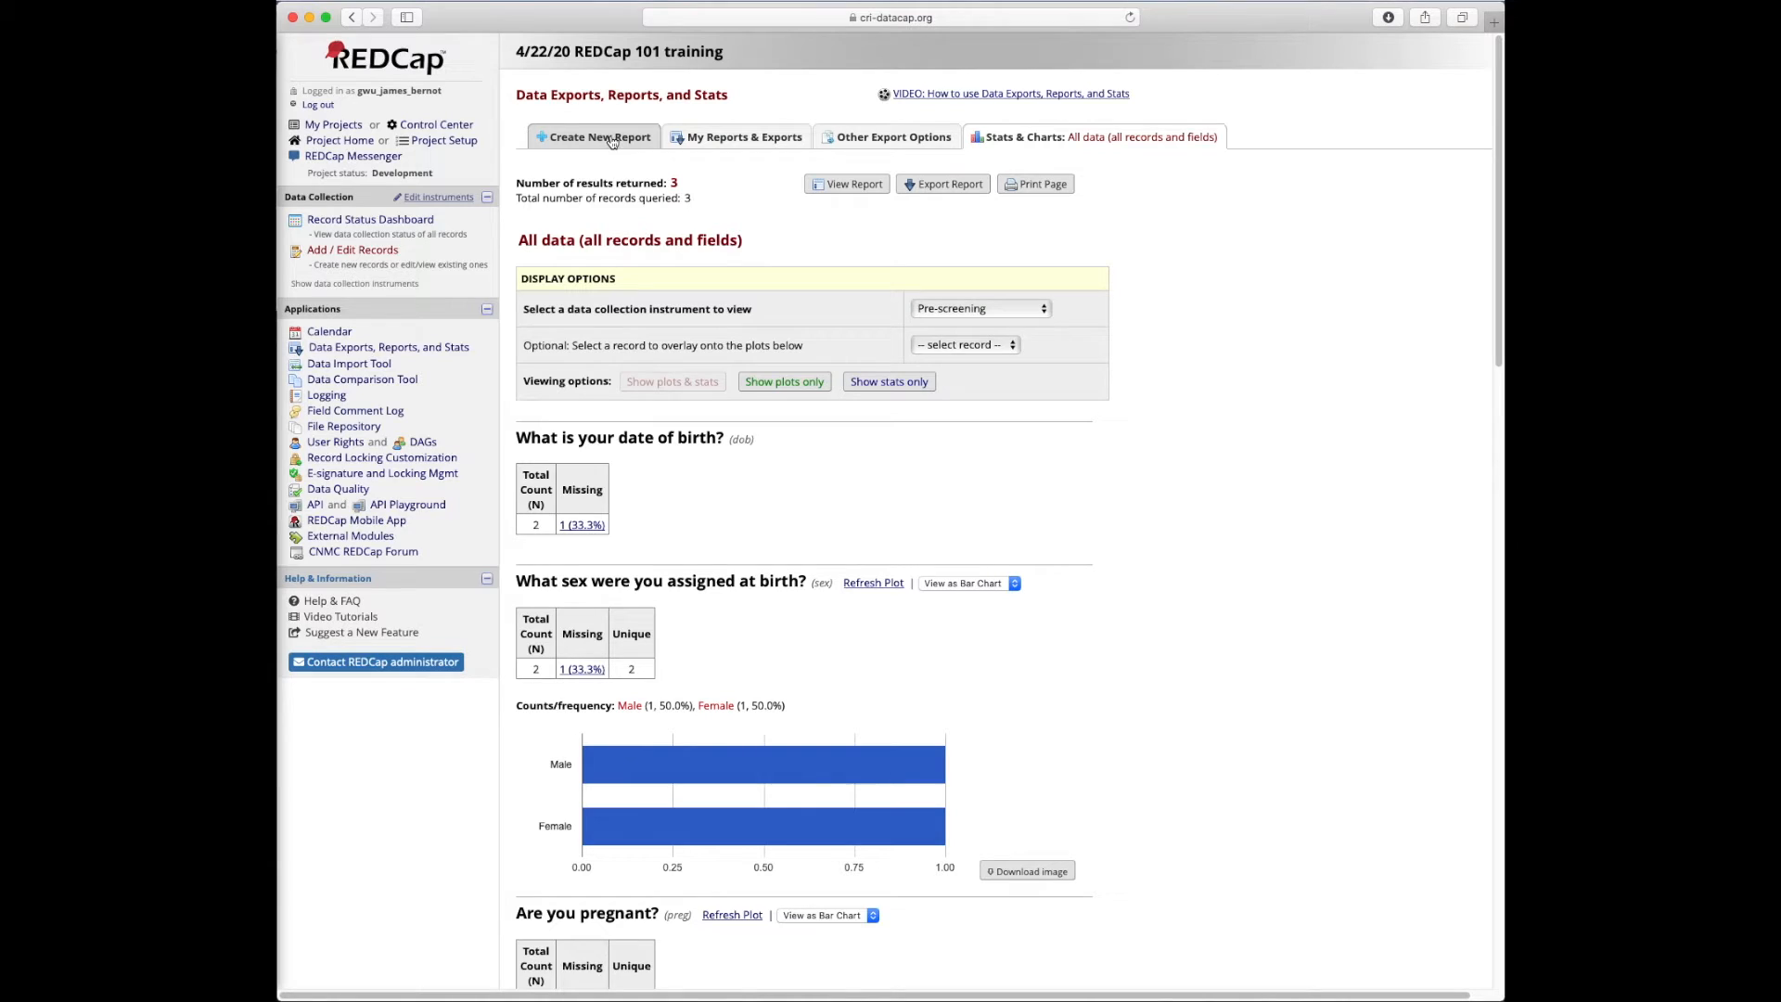
Go to the My Reports & Exports list from Data Exports, Reports, and Stats
{"action": "left_click", "coordinate": [366, 352]}
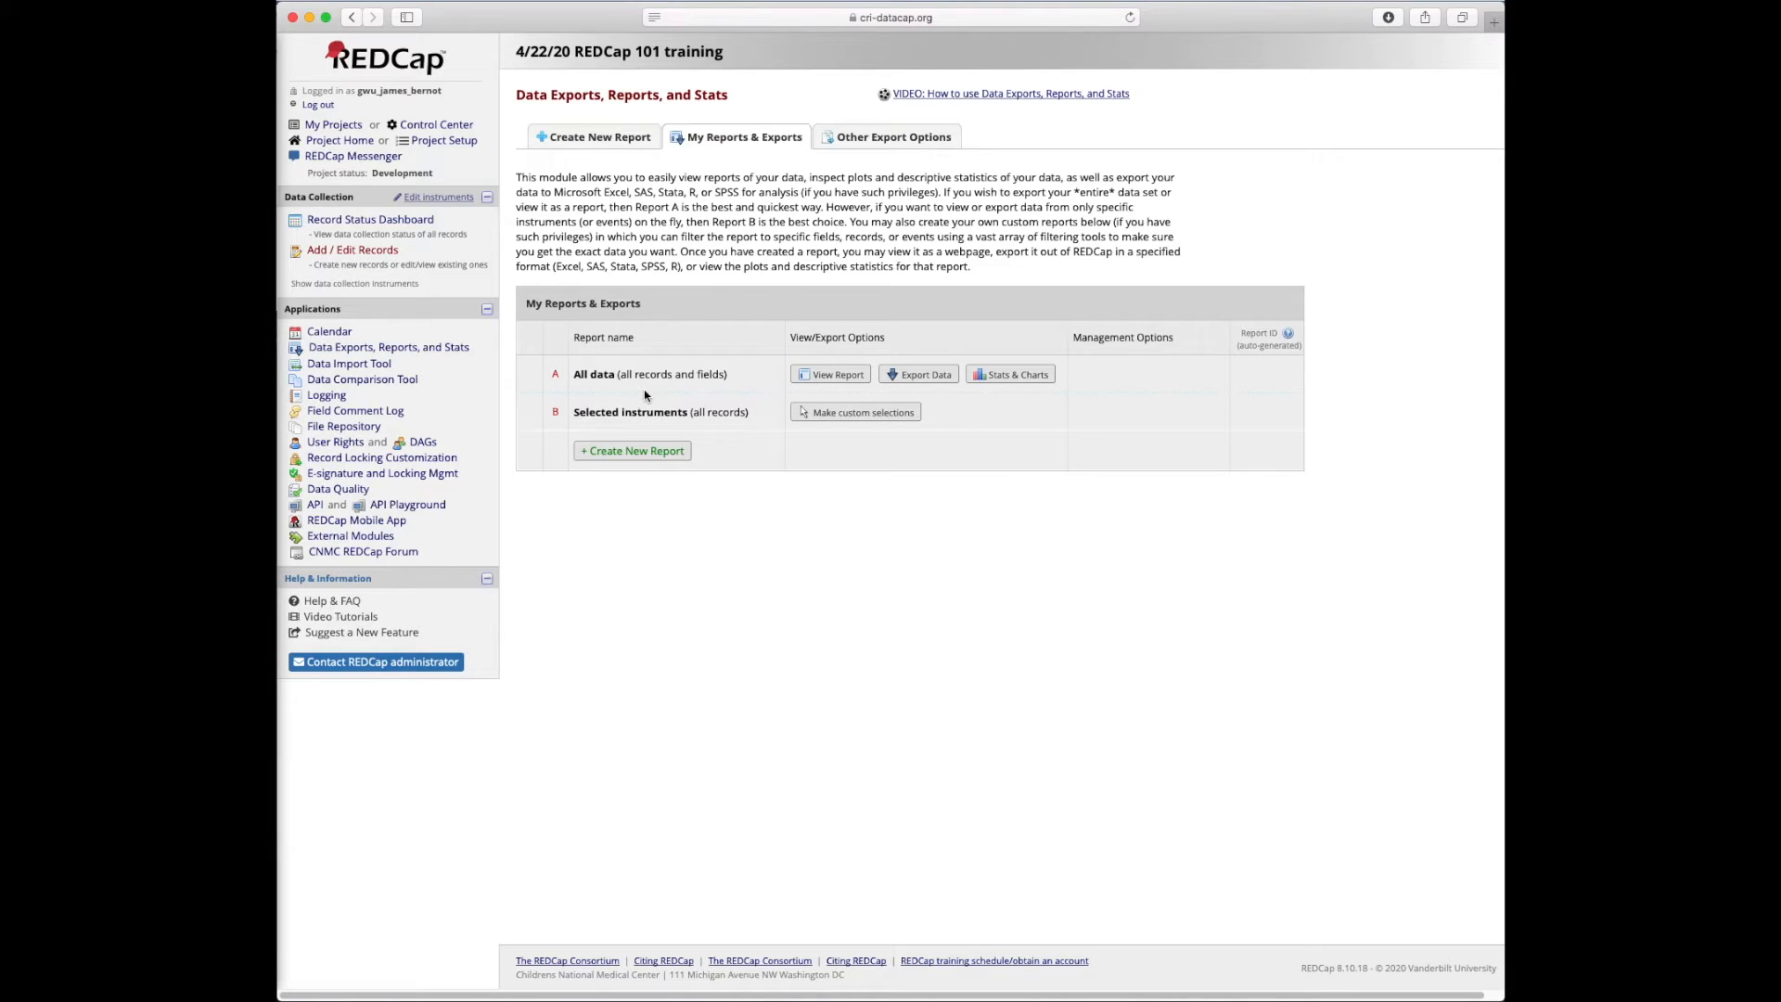
Create a new report named 'New enrollments April 2020'
{"action": "left_click", "coordinate": [662, 455]}
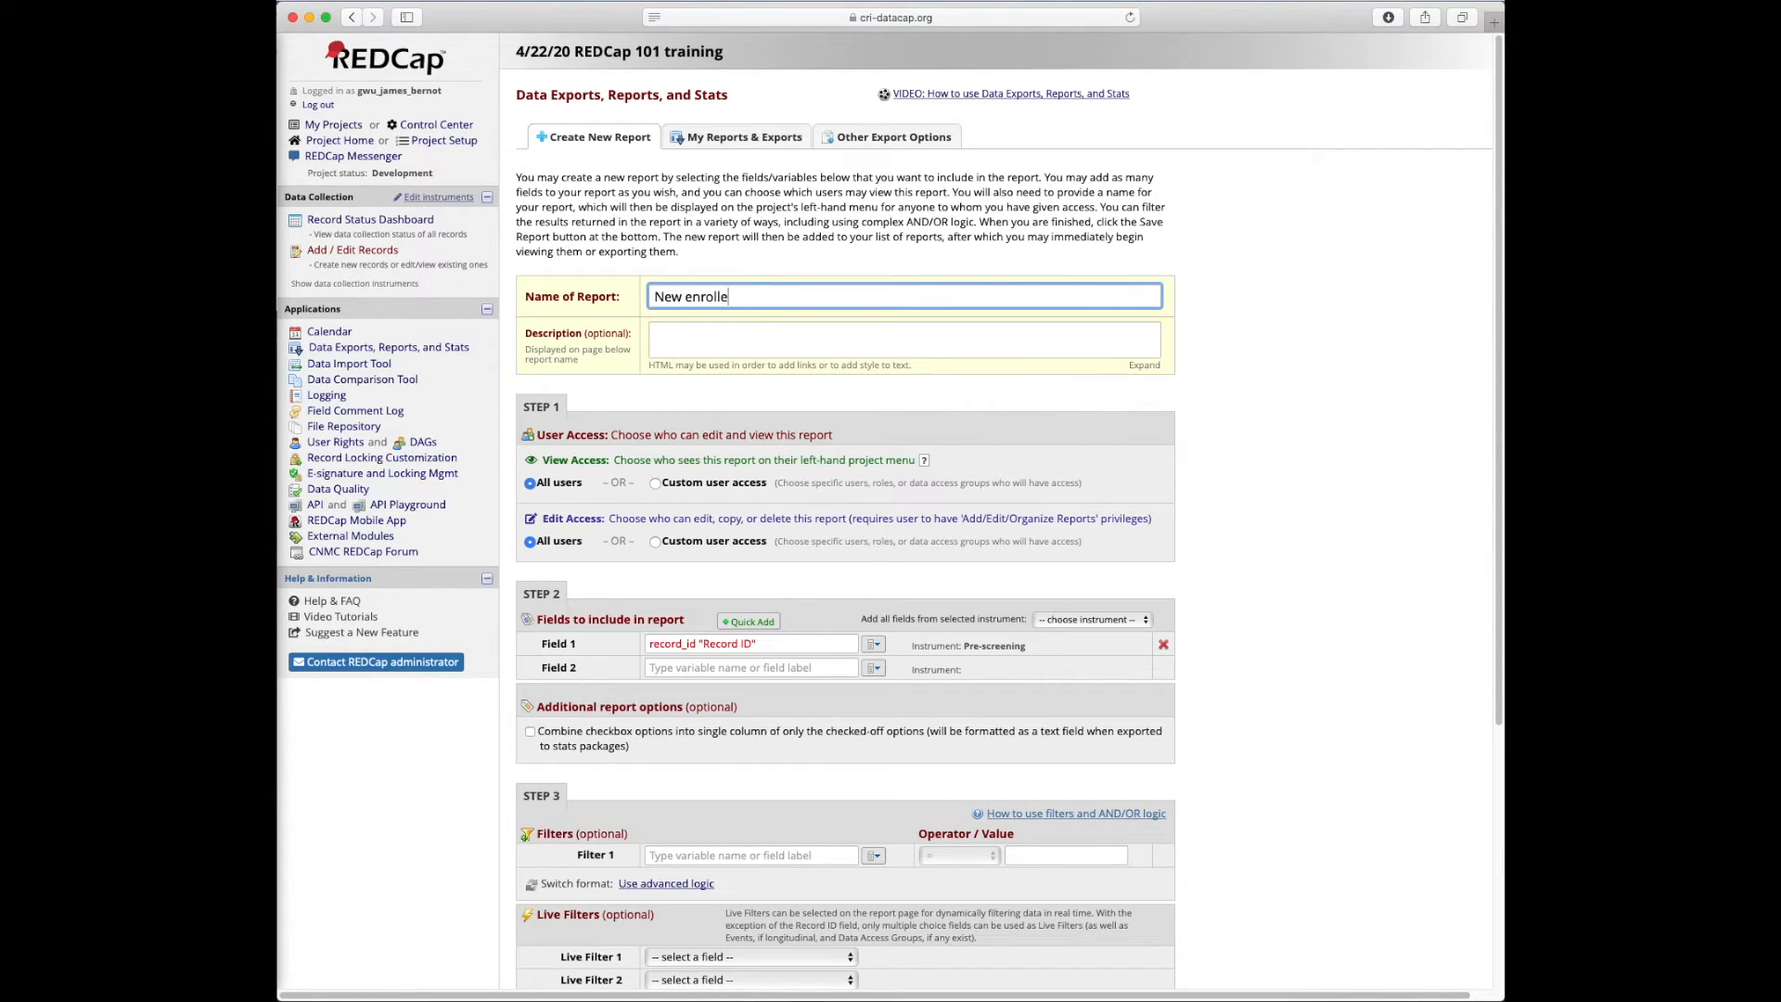
{"action": "key", "text": "BackSpace"}
{"action": "type", "text": "ments April 2020"}
{"action": "left_click", "coordinate": [1285, 361]}
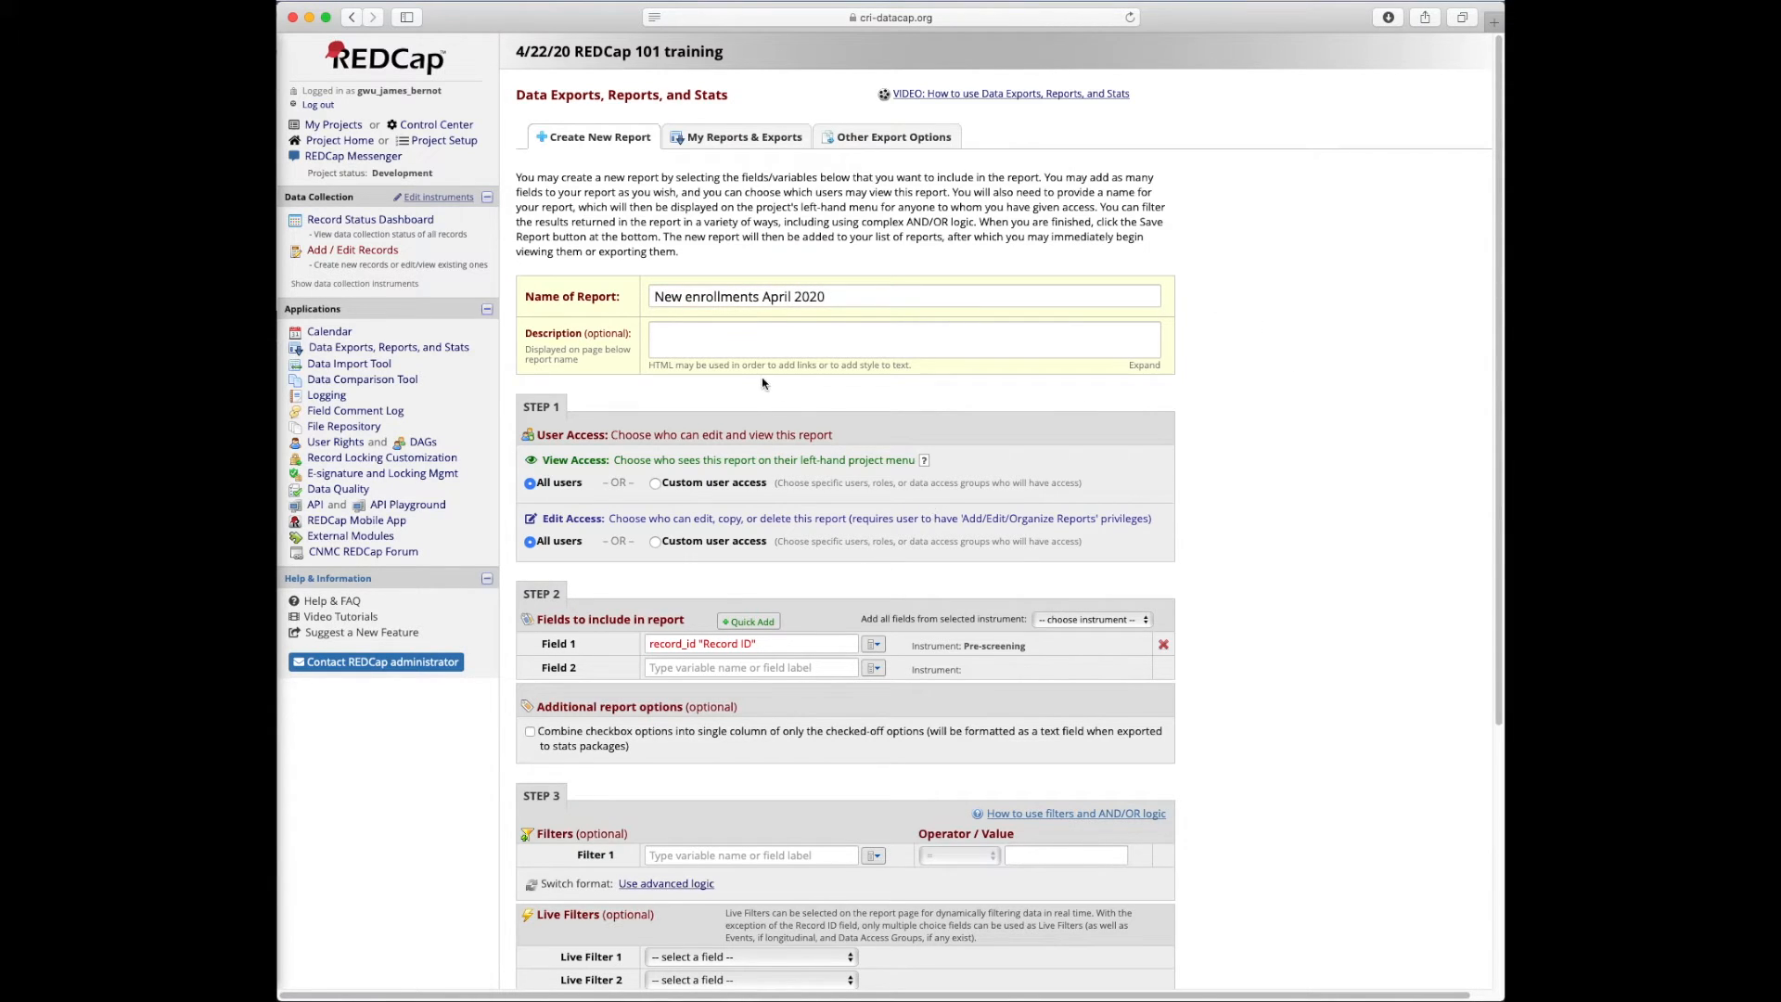
{"action": "scroll", "coordinate": [631, 475], "scroll_direction": "down", "scroll_amount": 3}
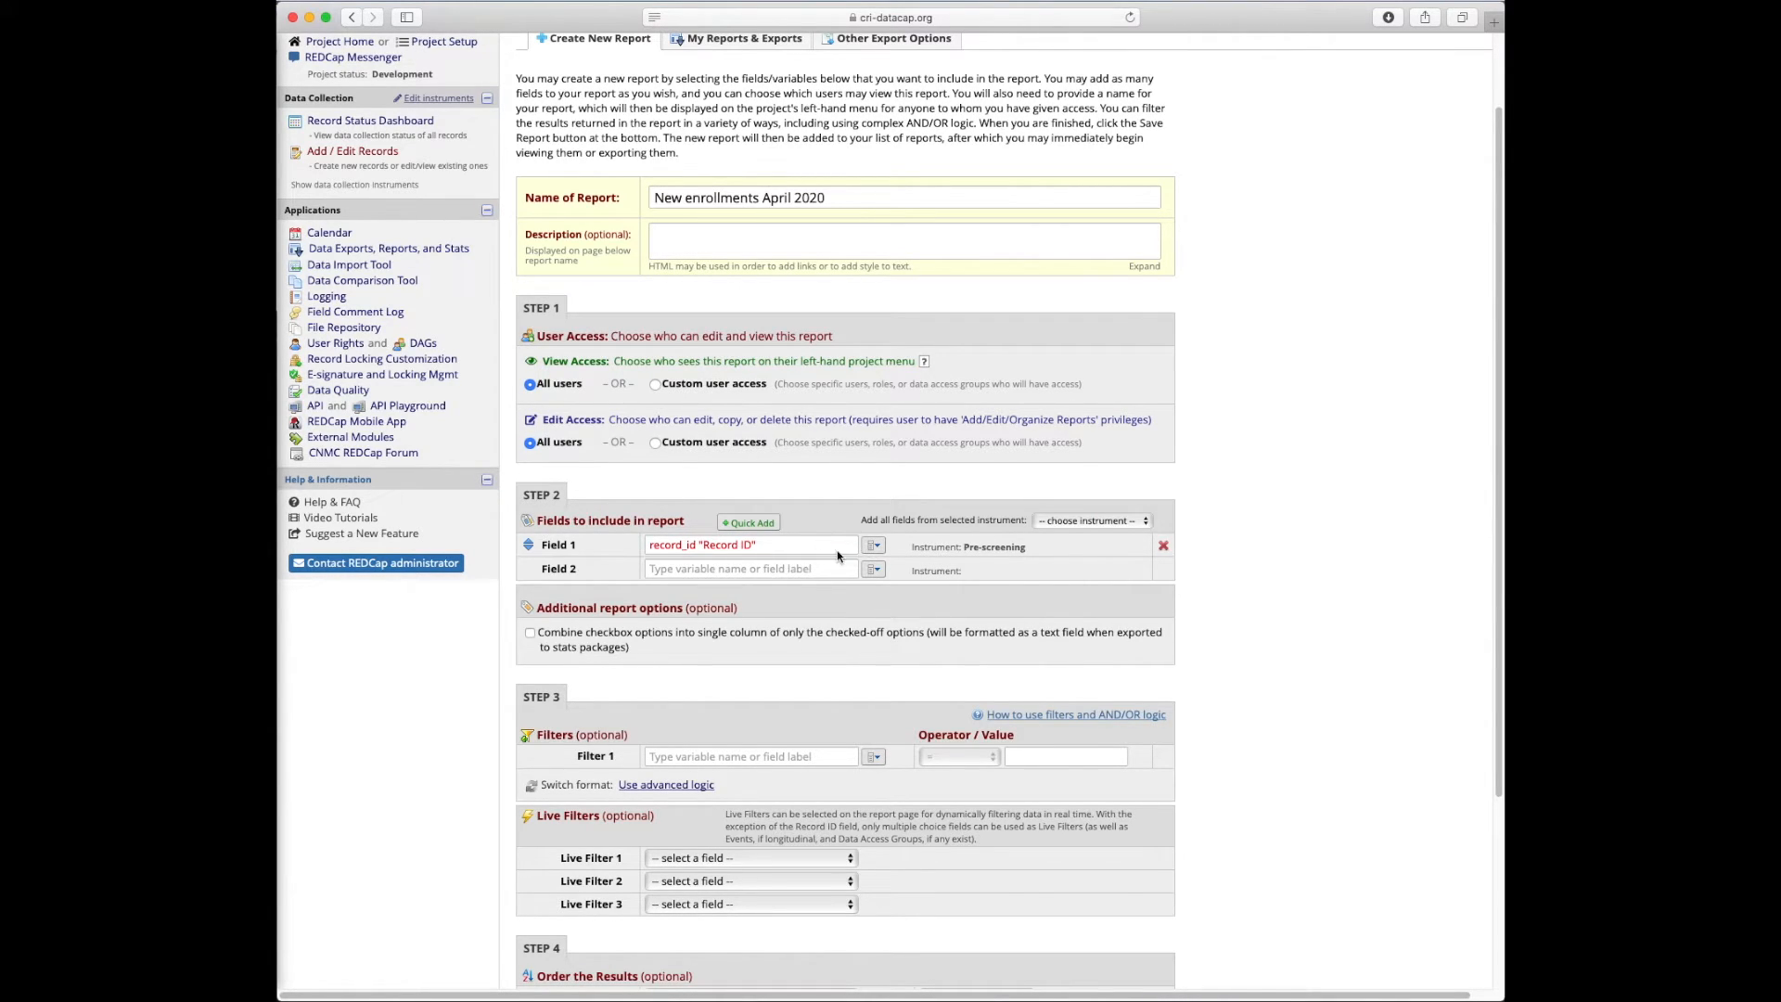
Quick Add the dob, sex, break_age, height and weight fields to the report
{"action": "left_click", "coordinate": [763, 524]}
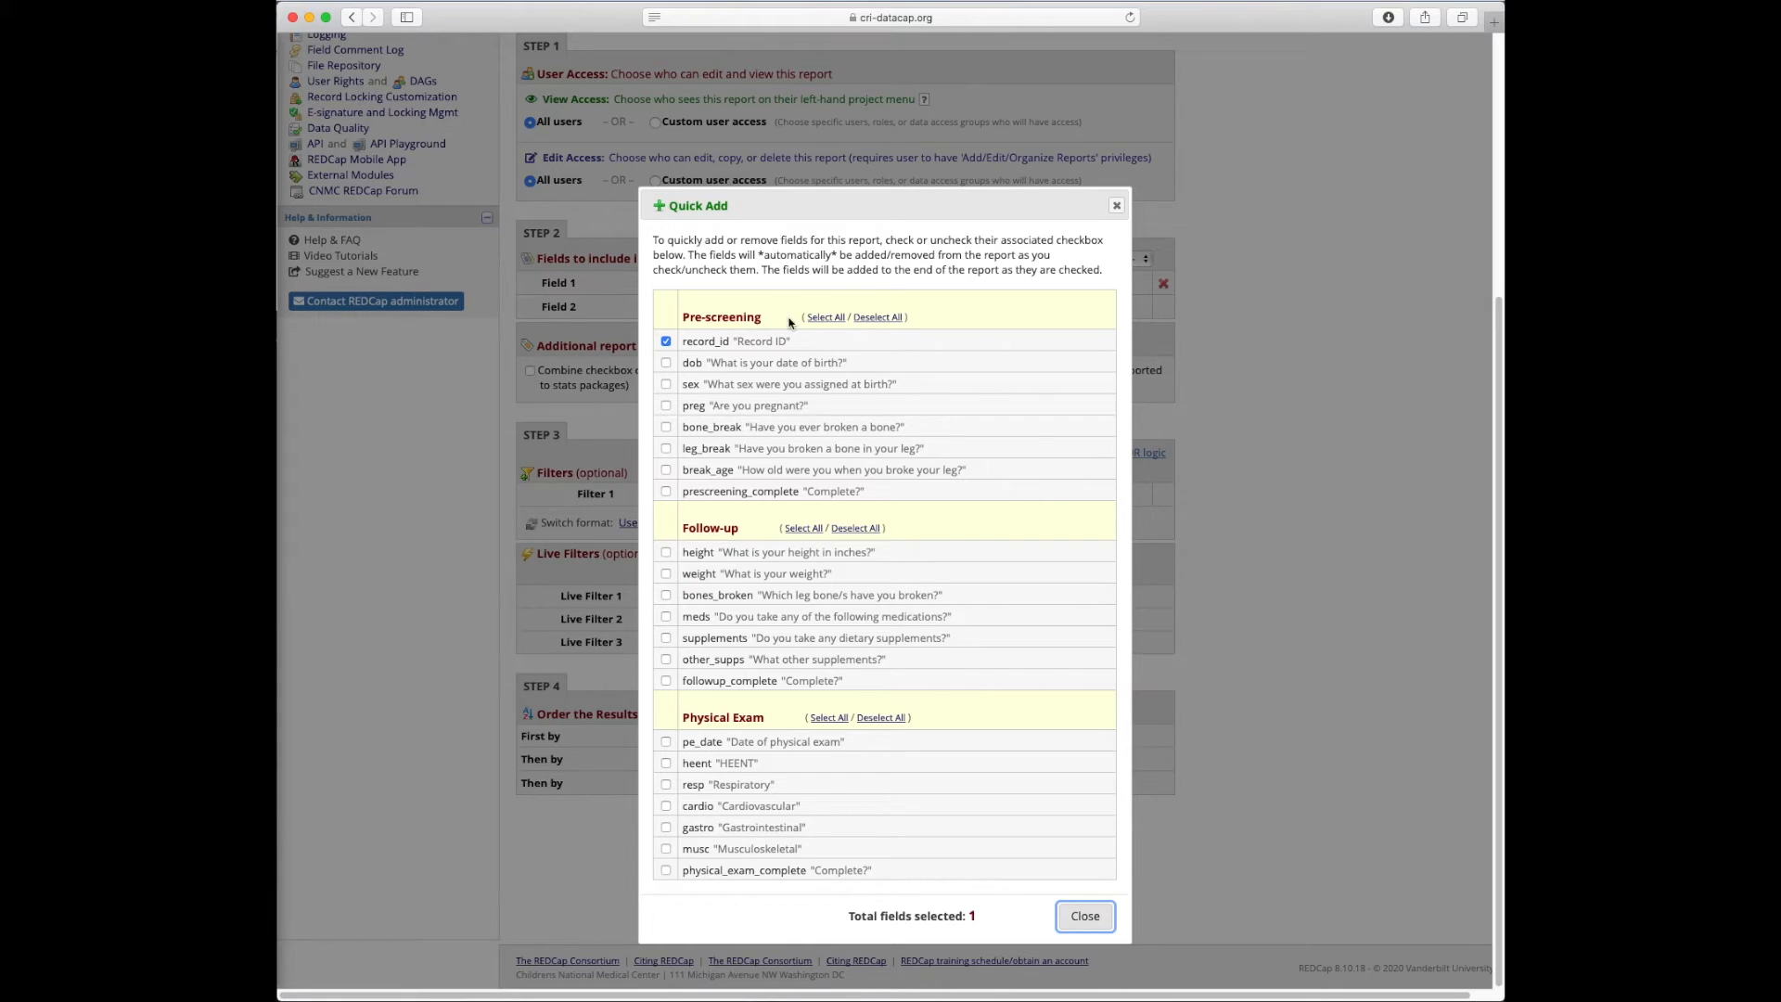
{"action": "left_click", "coordinate": [667, 363]}
{"action": "left_click", "coordinate": [666, 385]}
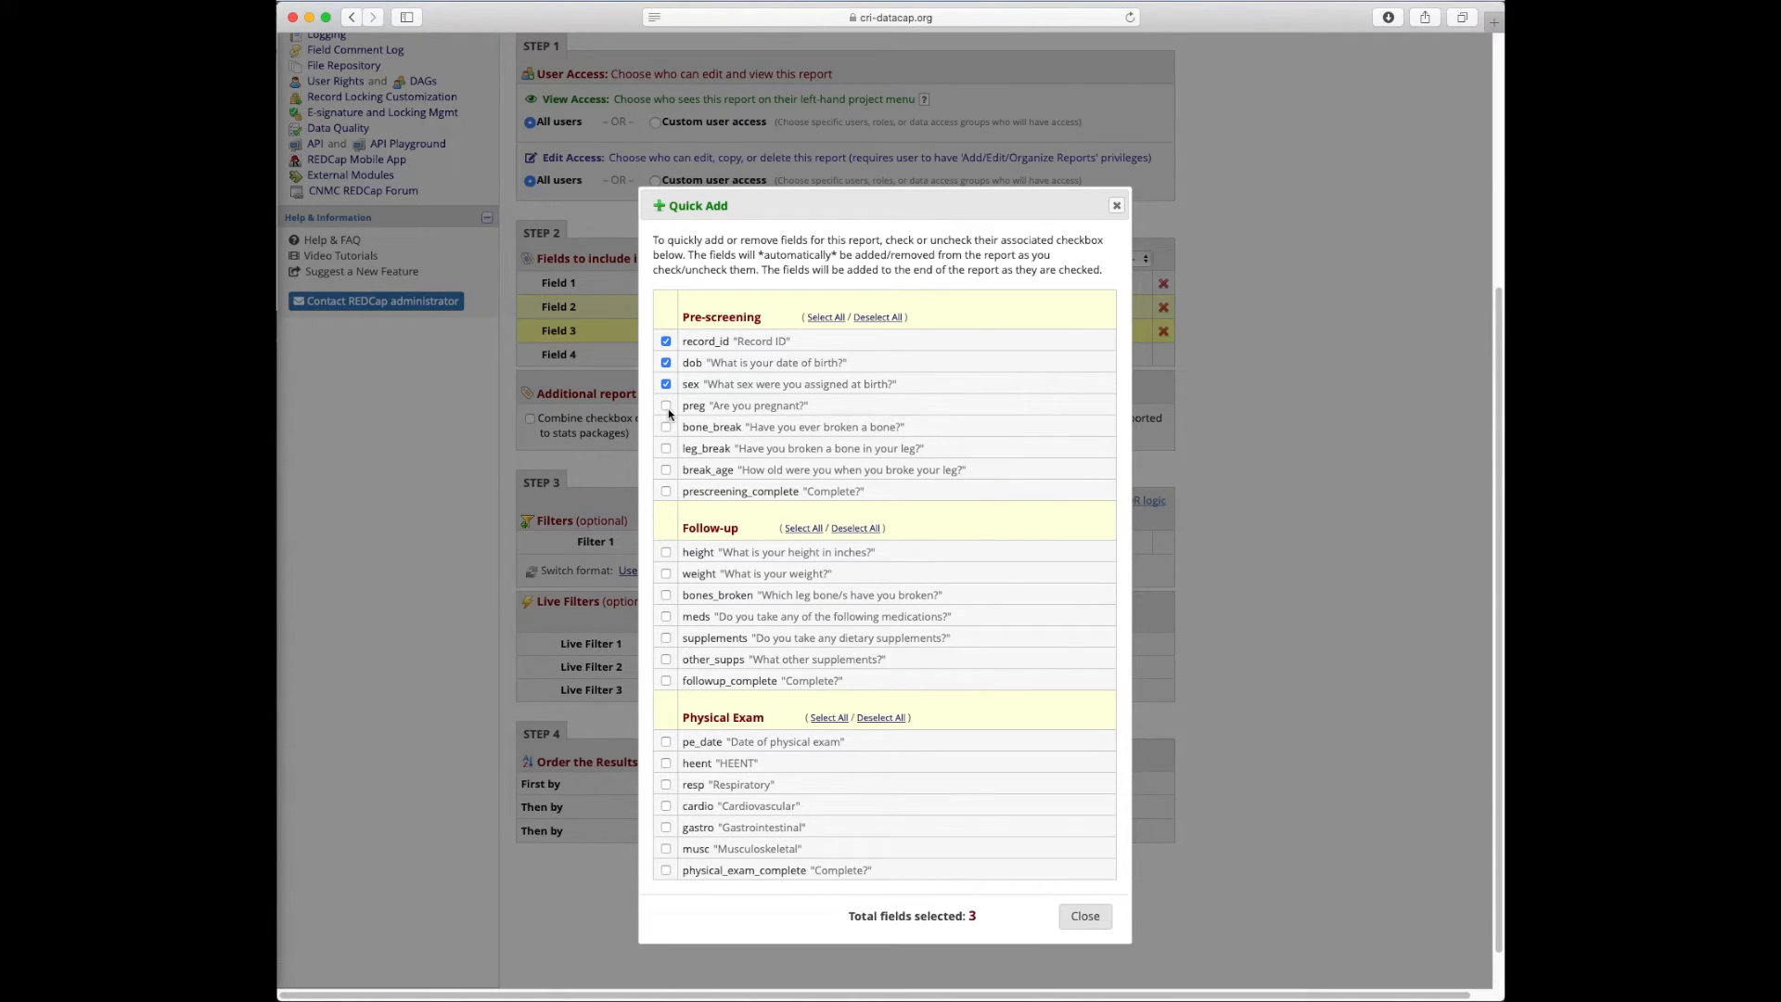
{"action": "left_click", "coordinate": [666, 385]}
{"action": "left_click", "coordinate": [666, 363]}
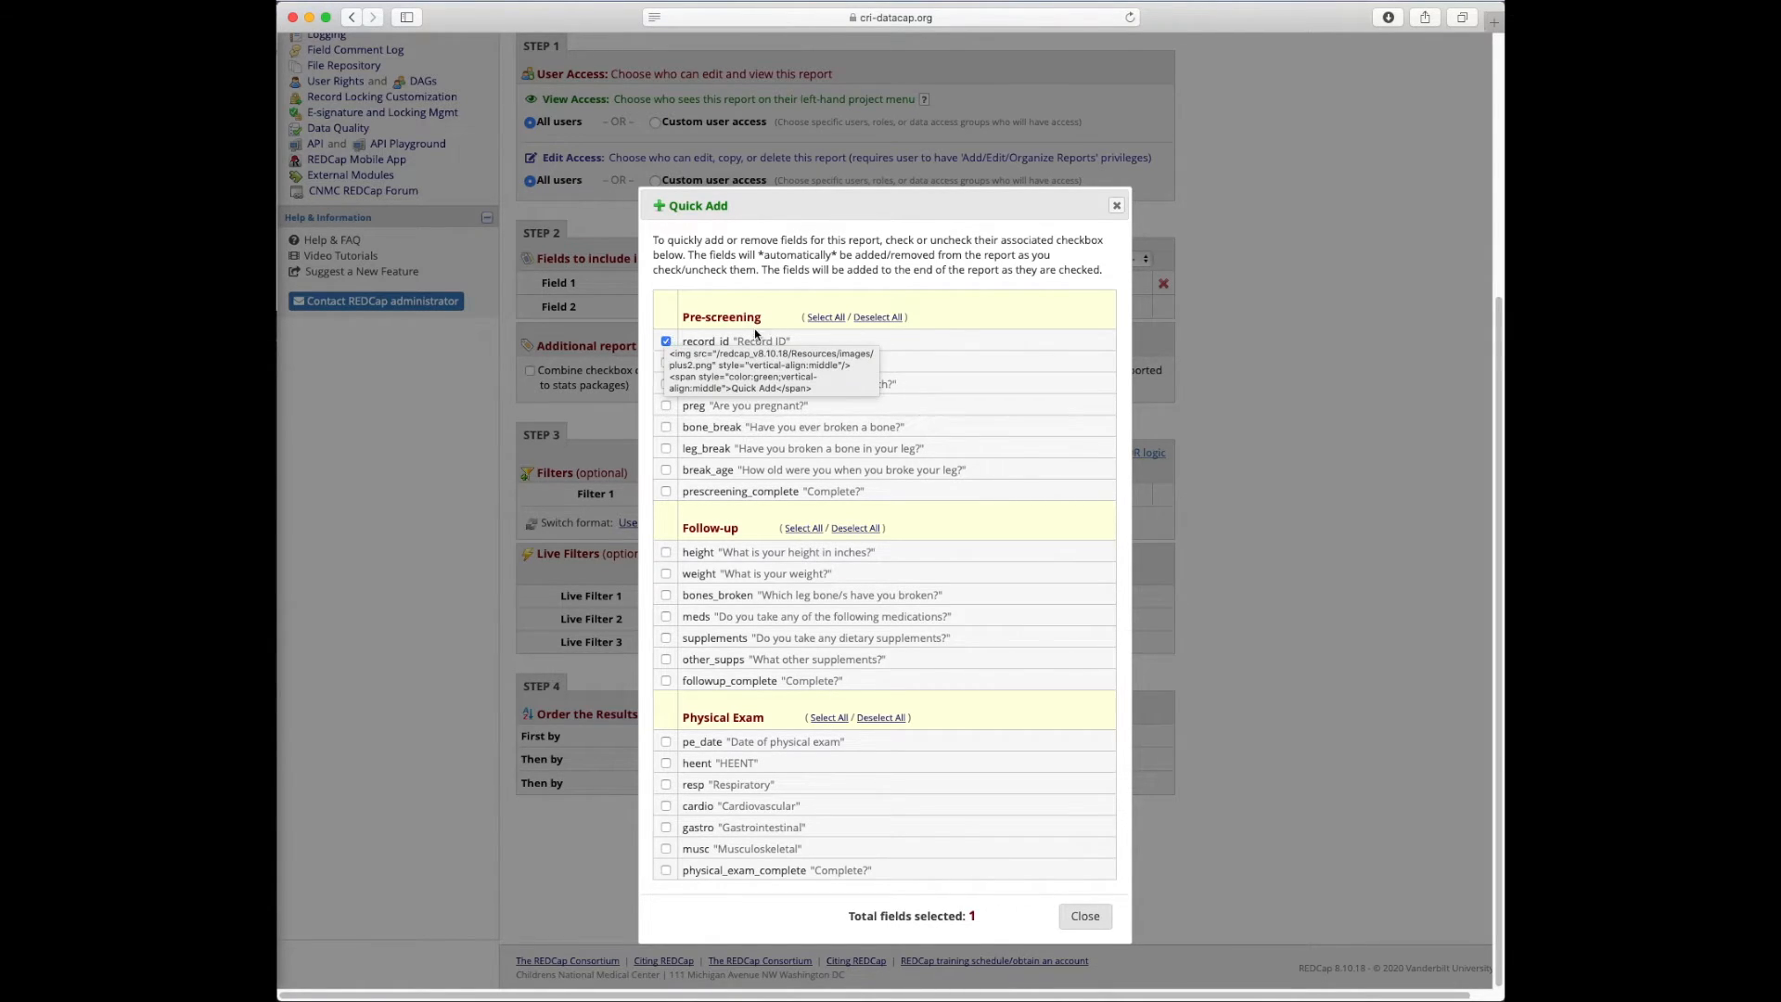
{"action": "left_click", "coordinate": [666, 362]}
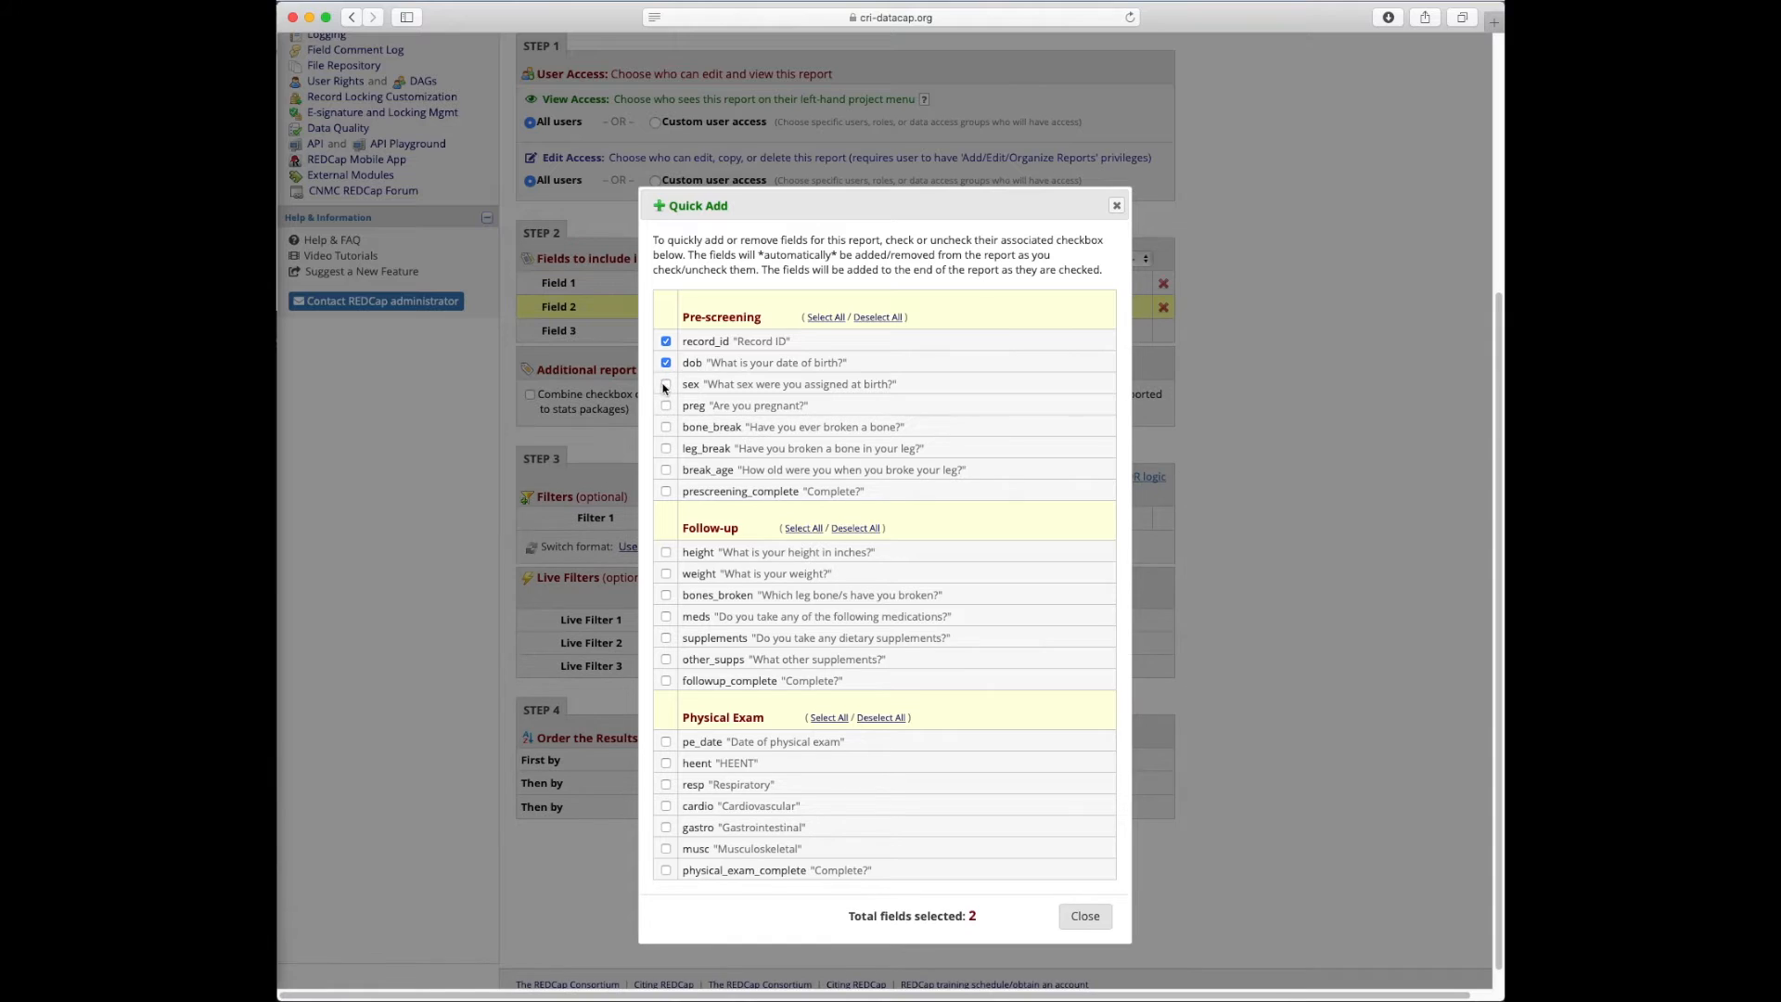
{"action": "left_click", "coordinate": [667, 384]}
{"action": "left_click", "coordinate": [666, 470]}
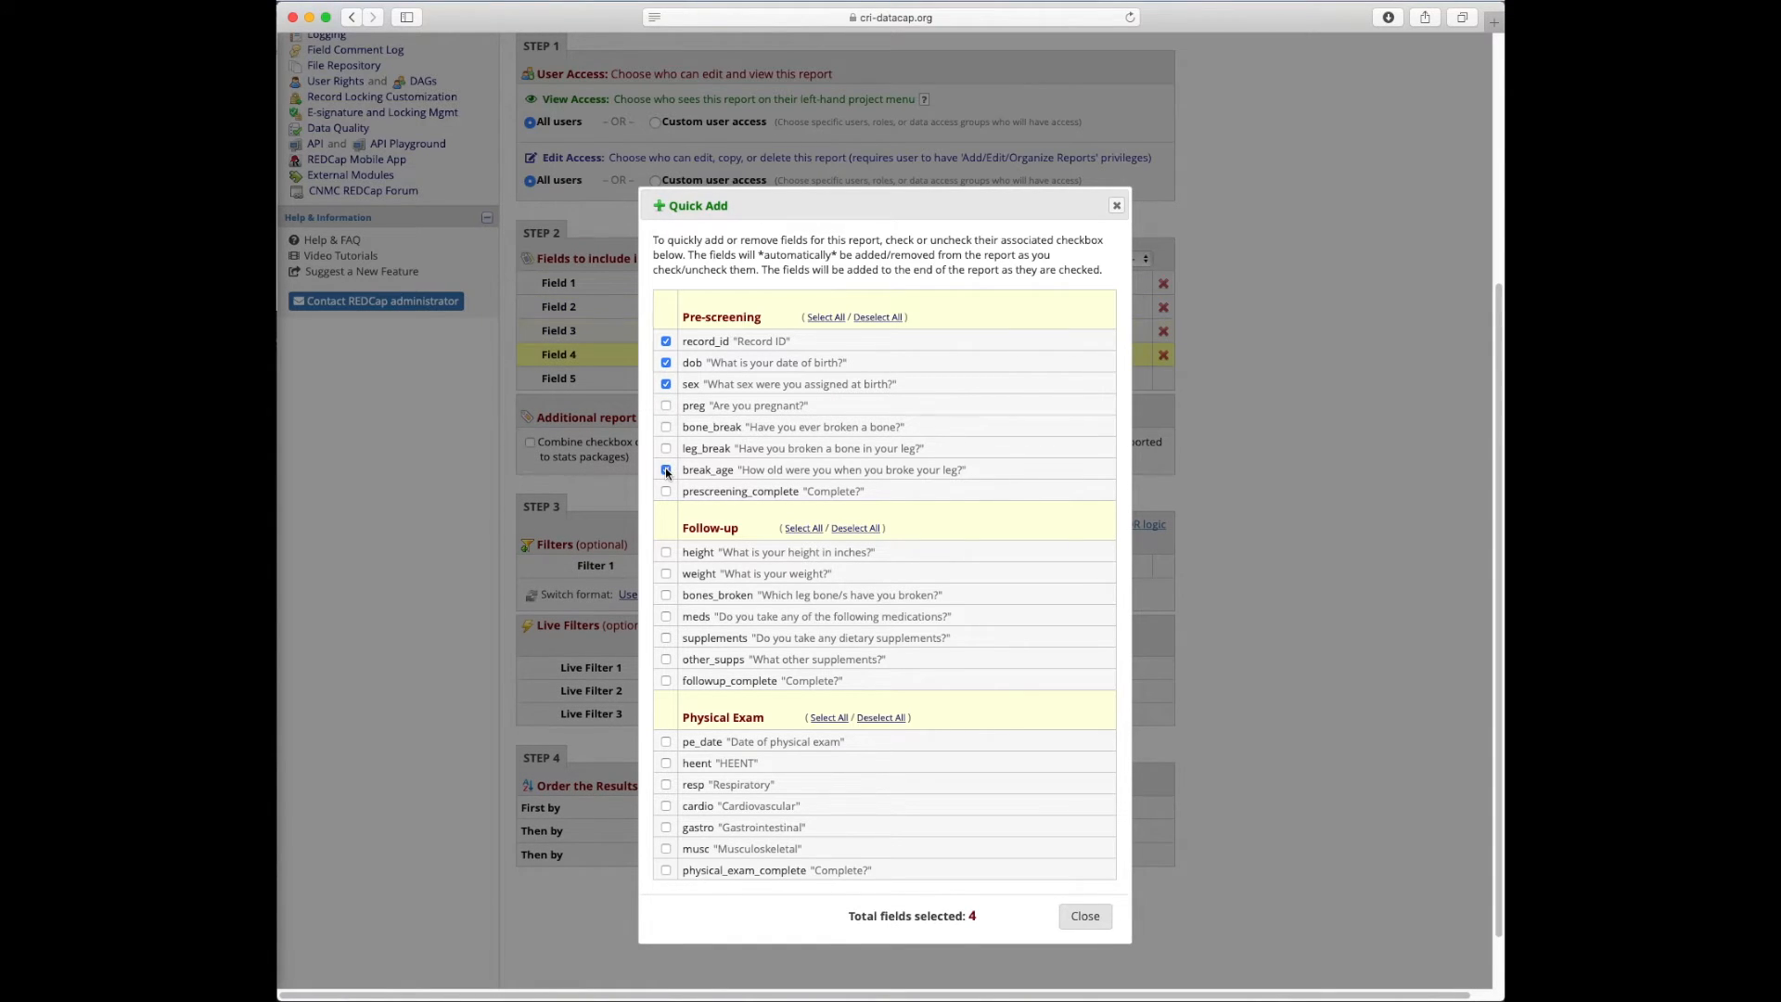
{"action": "left_click", "coordinate": [666, 574]}
{"action": "left_click", "coordinate": [666, 552]}
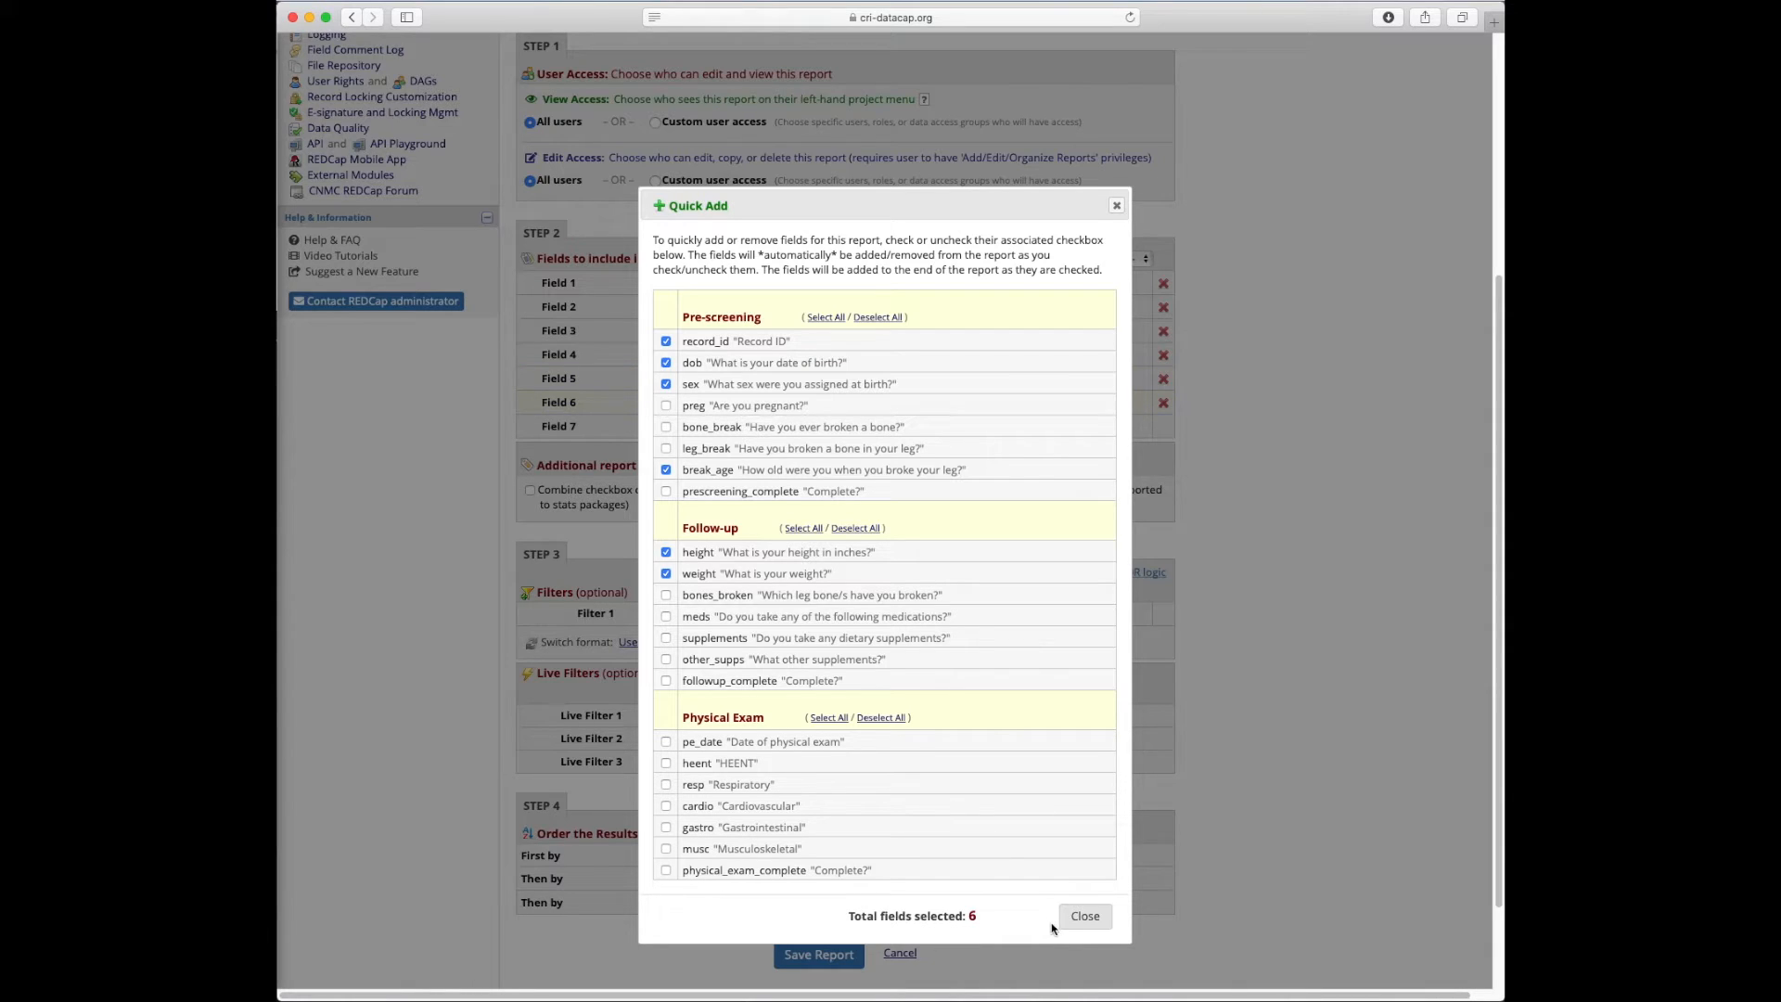
{"action": "left_click", "coordinate": [1084, 916]}
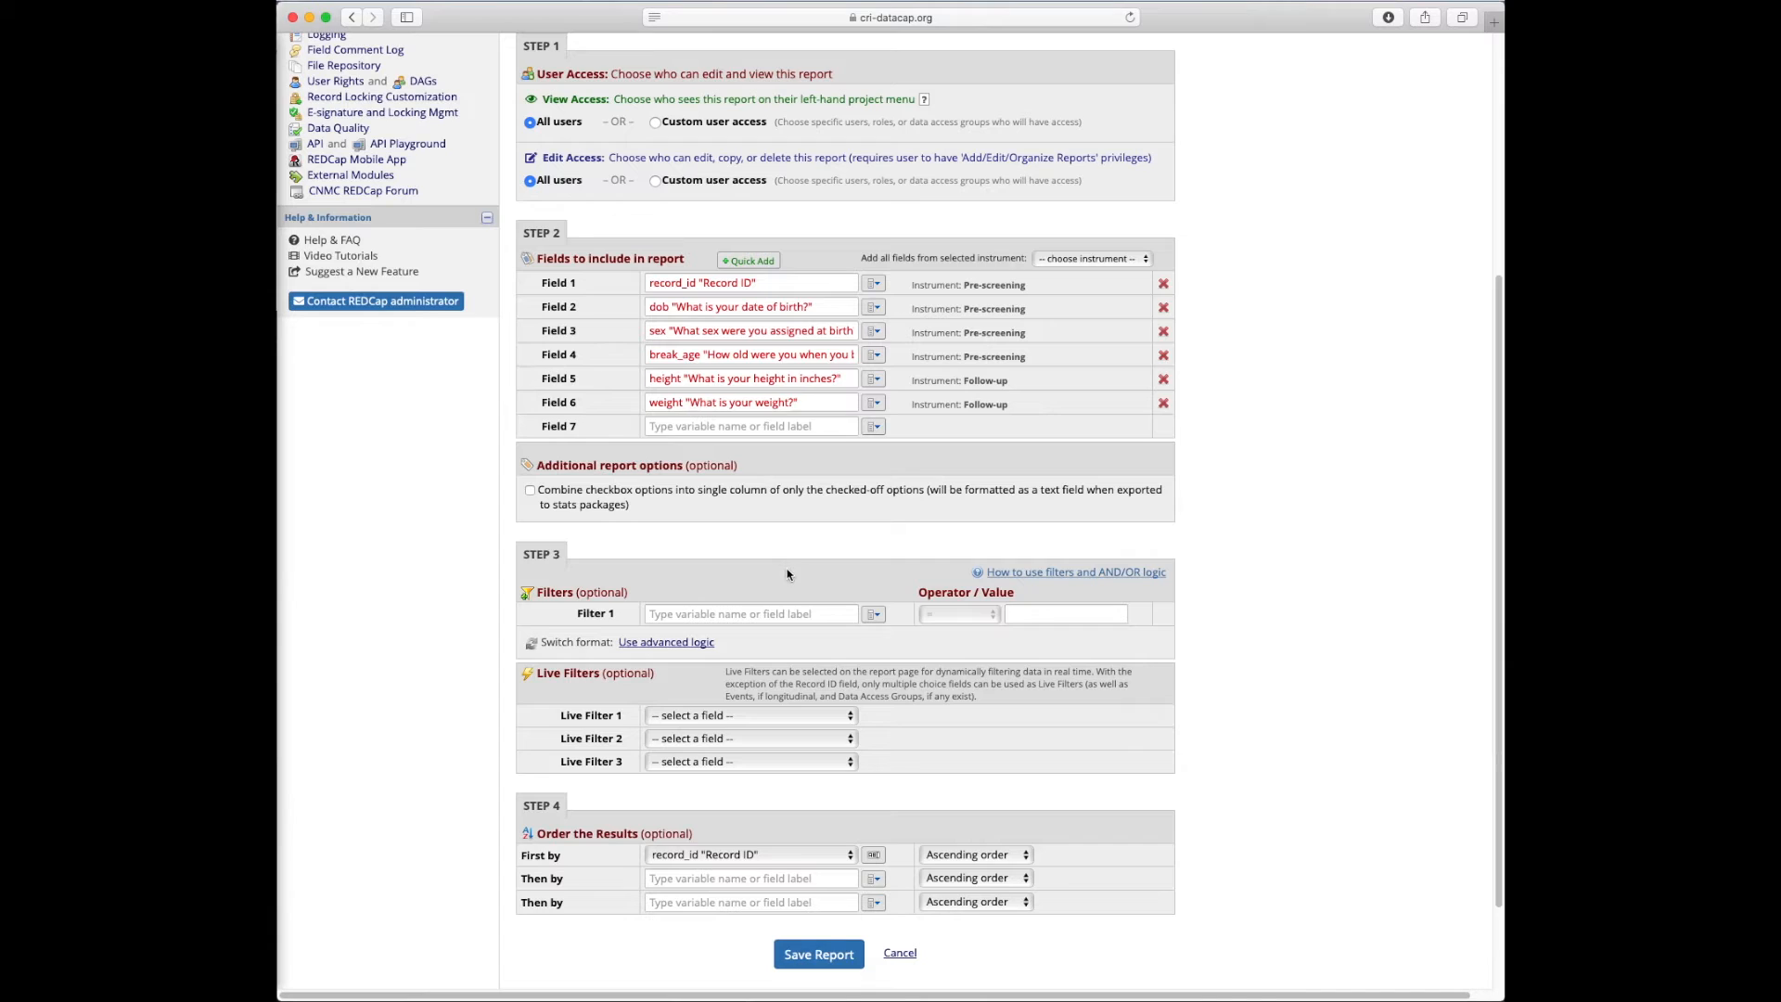
{"action": "scroll", "coordinate": [772, 539], "scroll_direction": "up", "scroll_amount": 5}
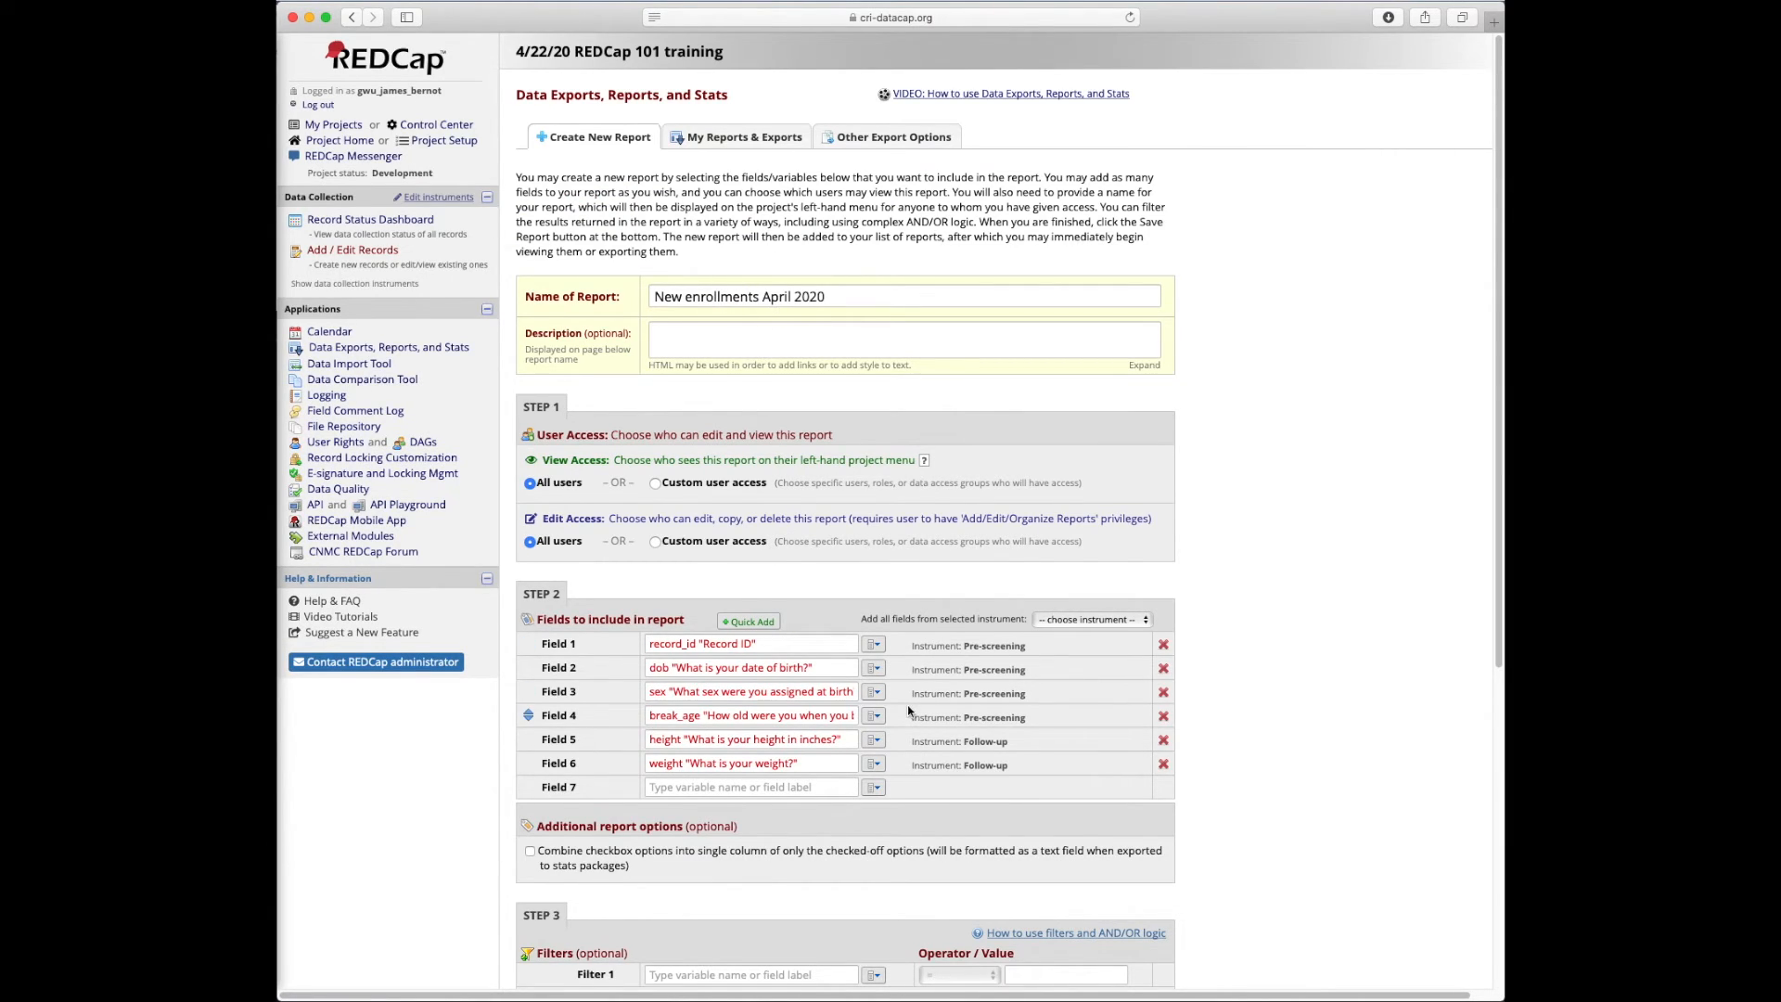
{"action": "scroll", "coordinate": [909, 710], "scroll_direction": "down", "scroll_amount": 7}
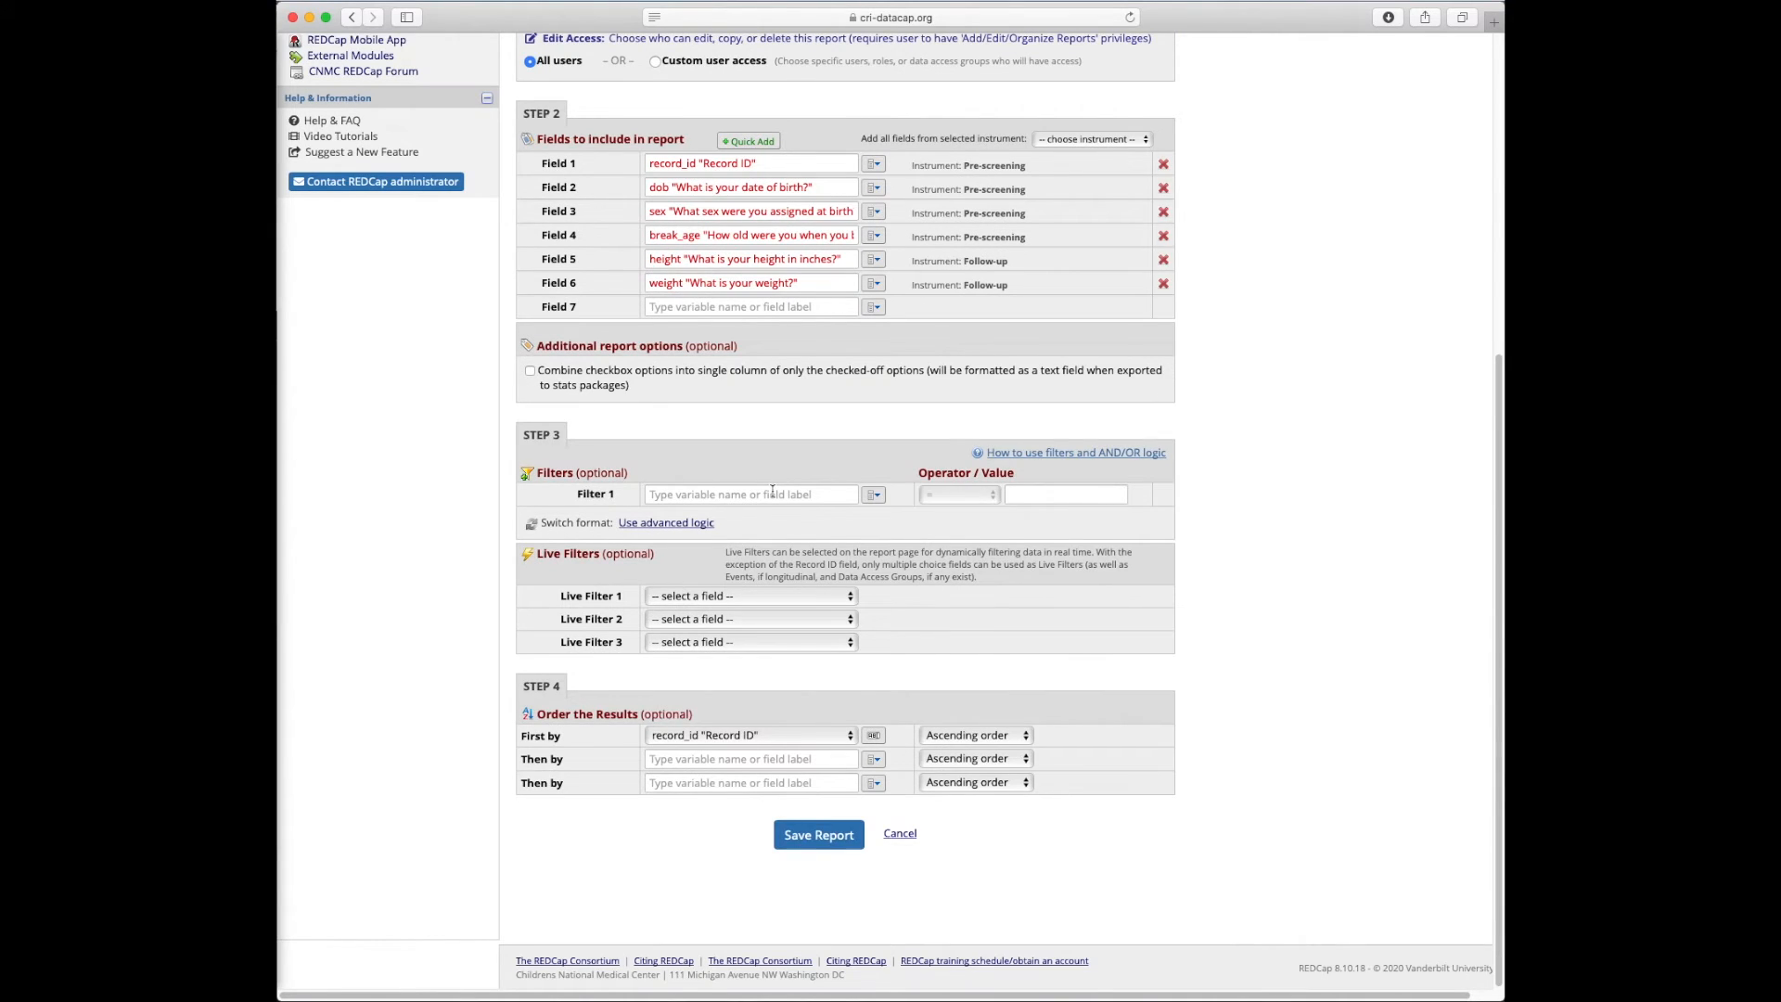
{"action": "left_click", "coordinate": [755, 499]}
Filter the report to pe_date > 04-01-2020 and save it
{"action": "left_click", "coordinate": [875, 494]}
{"action": "left_click", "coordinate": [831, 498]}
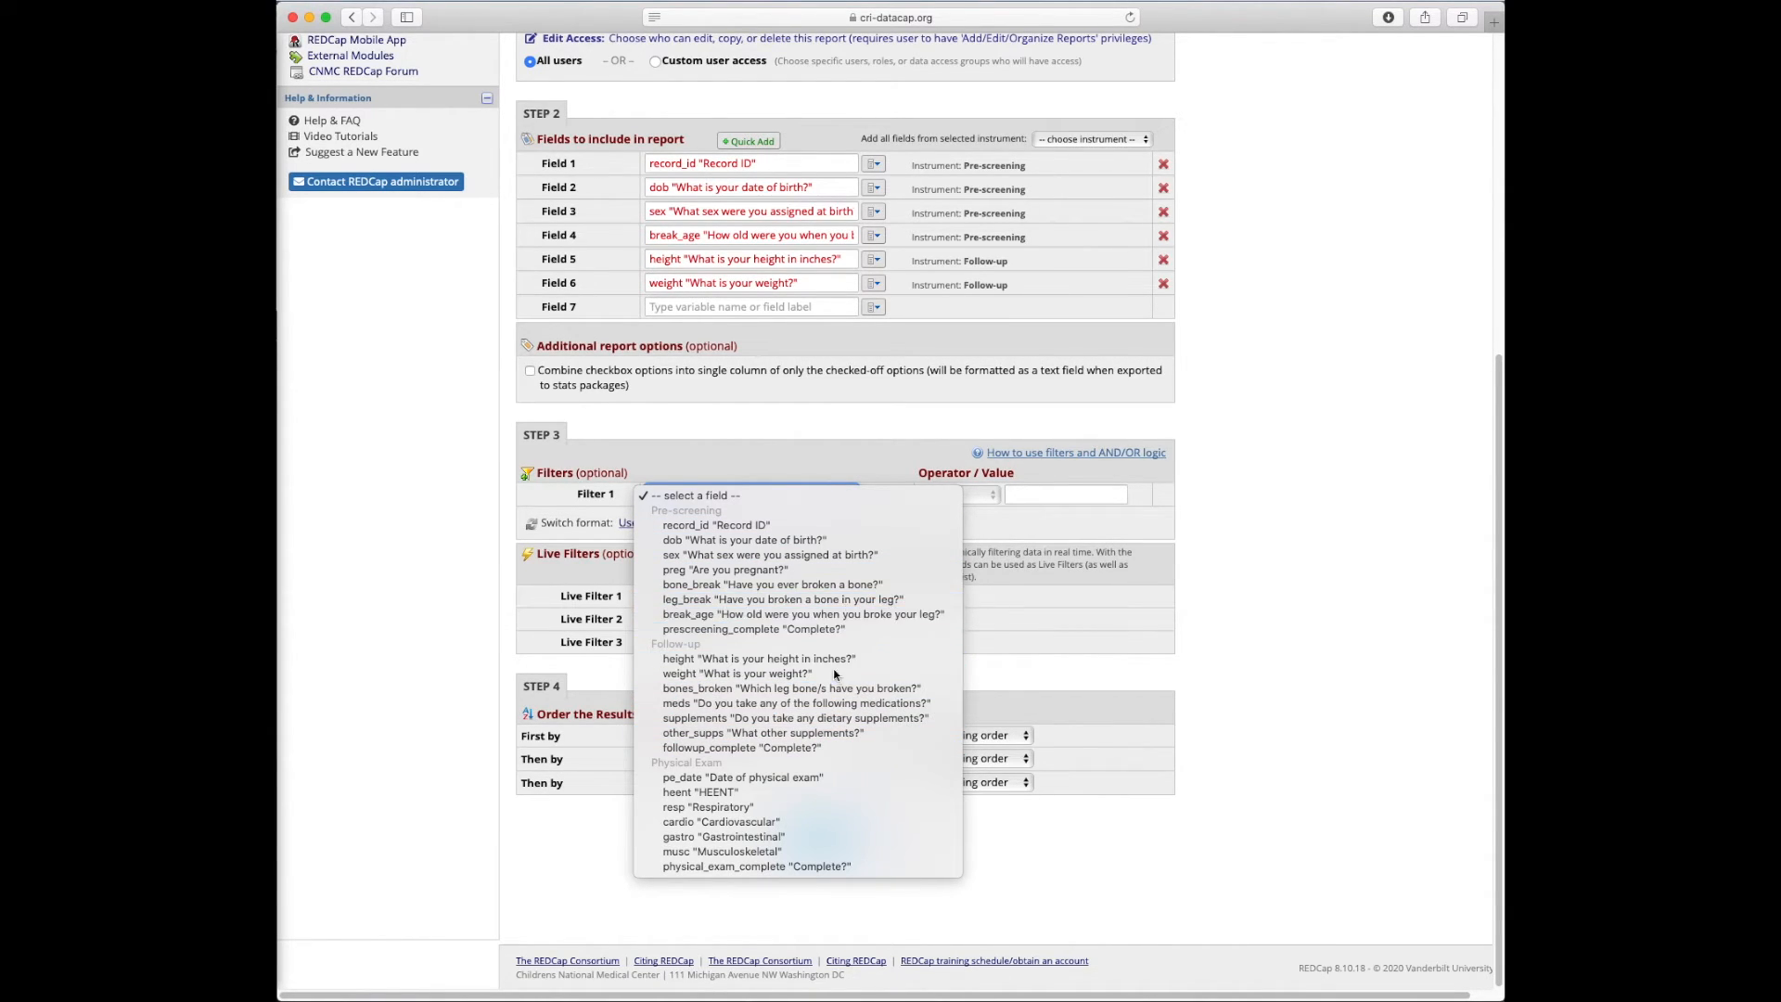
{"action": "left_click", "coordinate": [750, 776]}
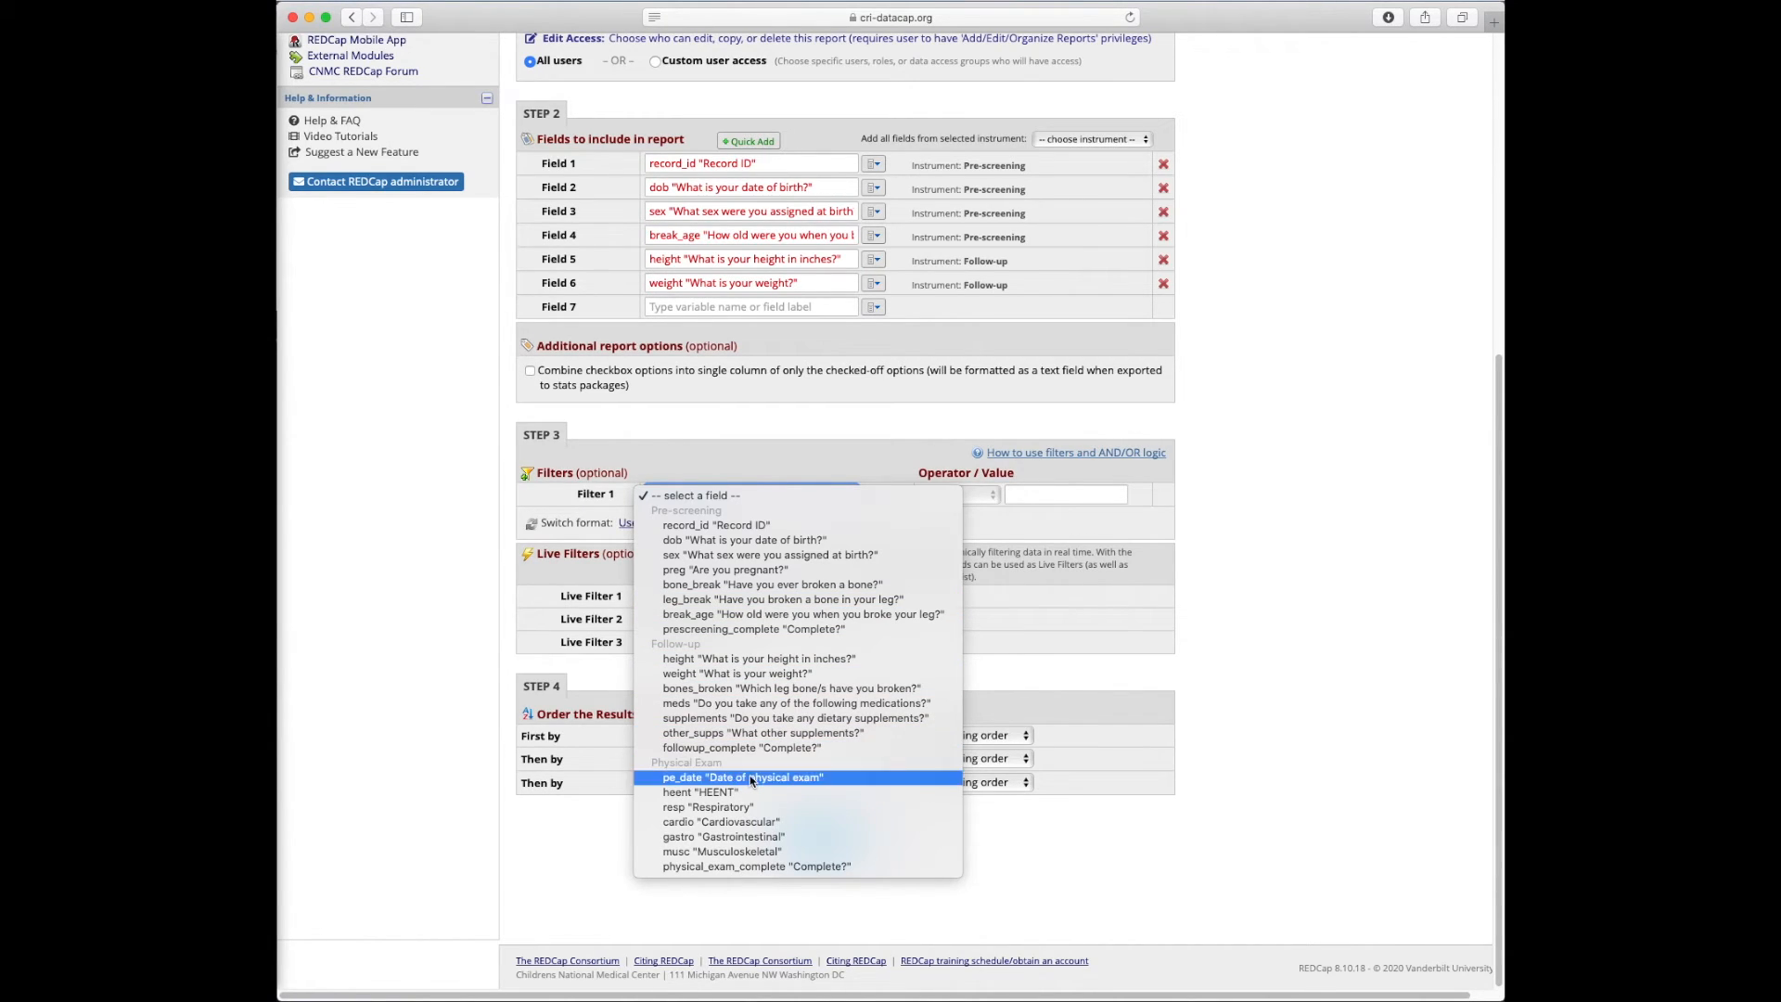
{"action": "left_click", "coordinate": [985, 499]}
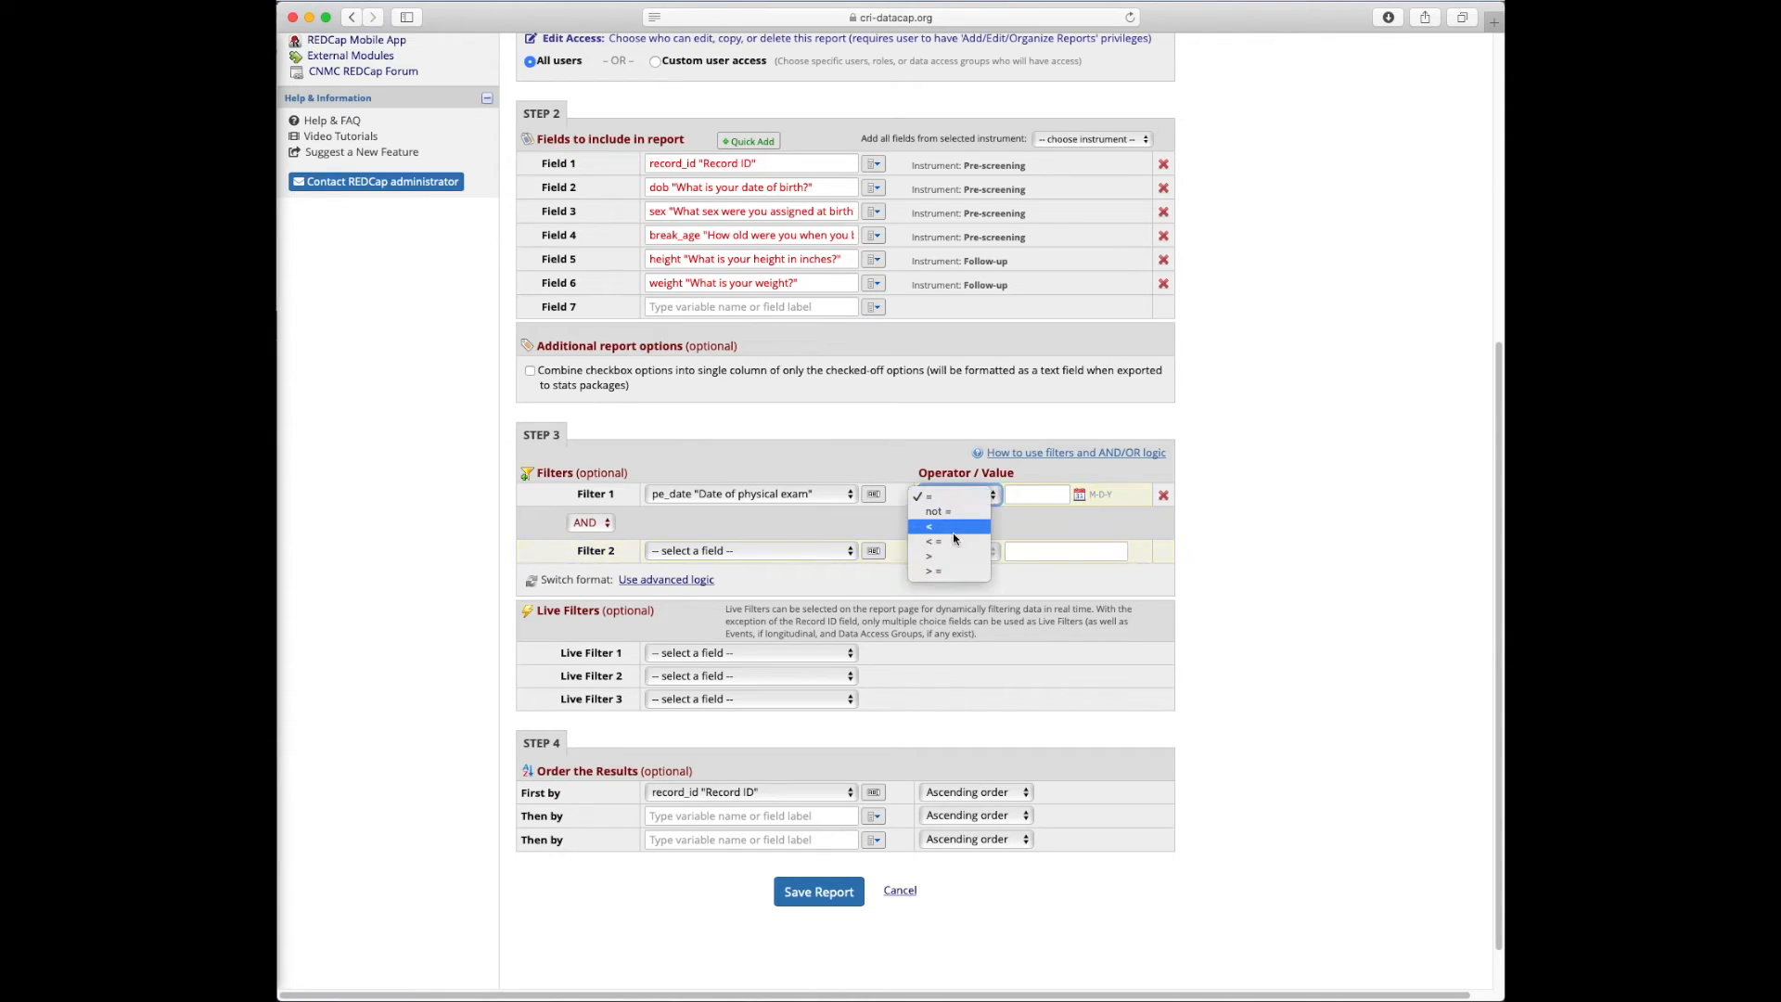
{"action": "left_click", "coordinate": [937, 559]}
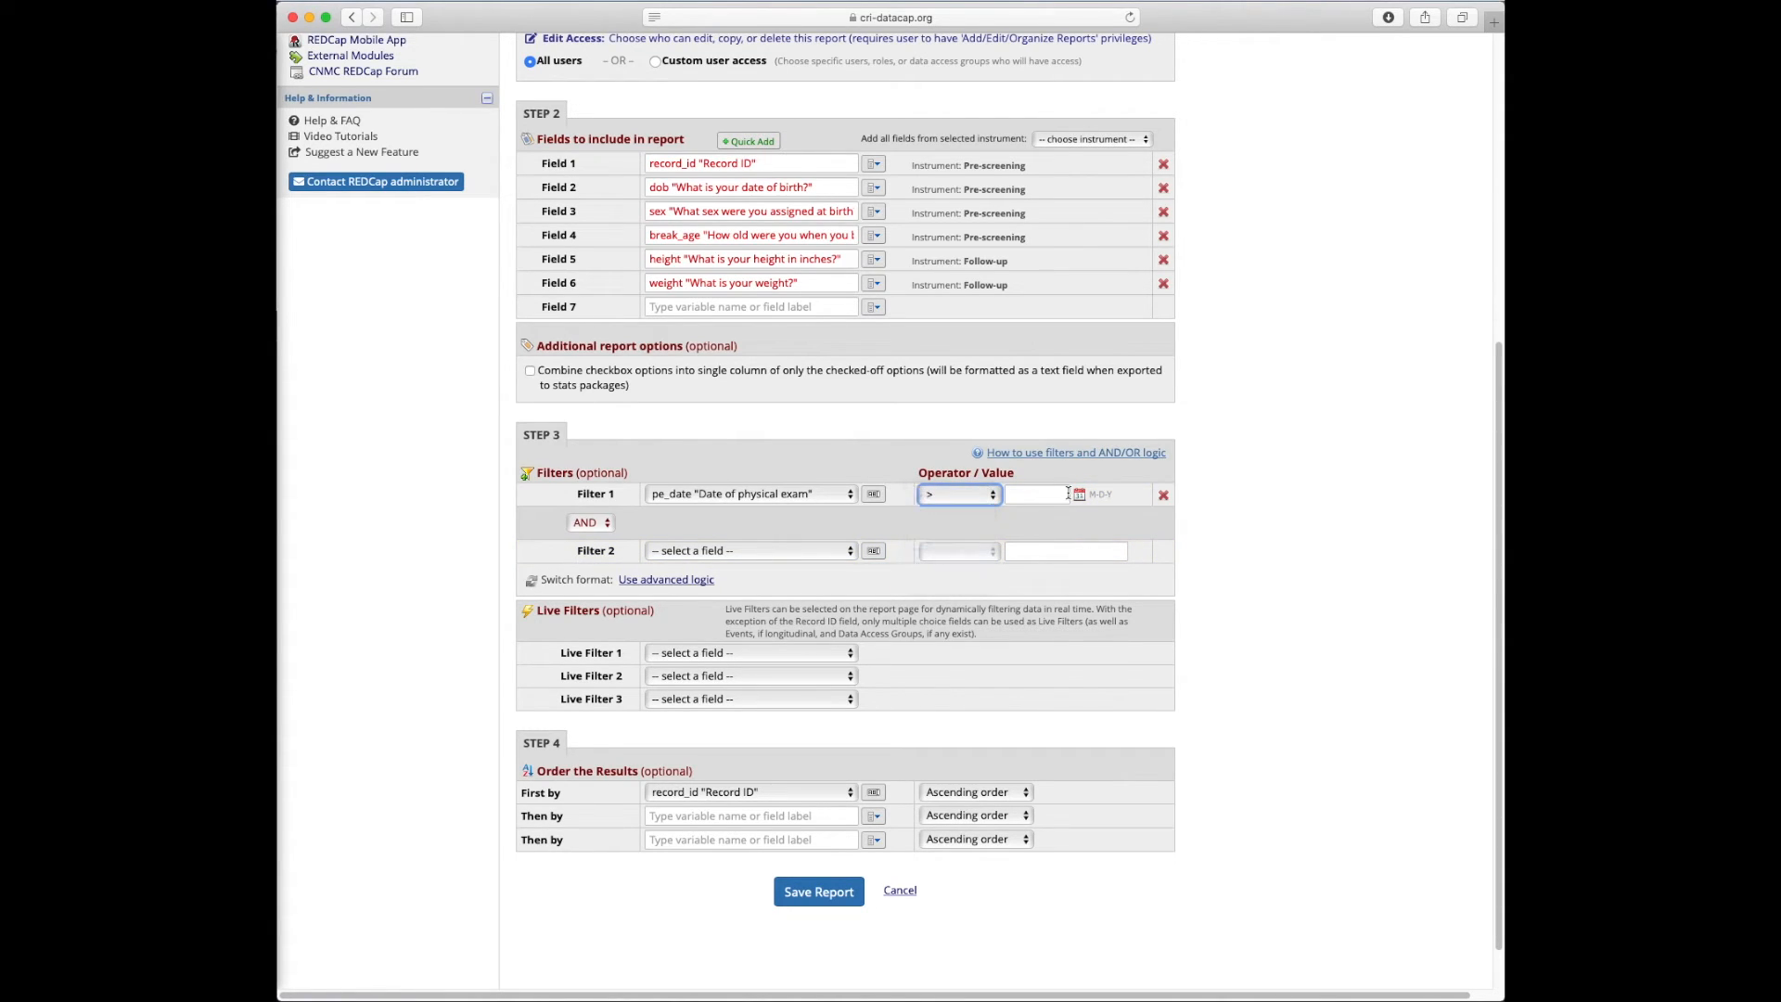
{"action": "left_click", "coordinate": [1038, 494]}
{"action": "left_click", "coordinate": [1112, 577]}
{"action": "left_click", "coordinate": [822, 895]}
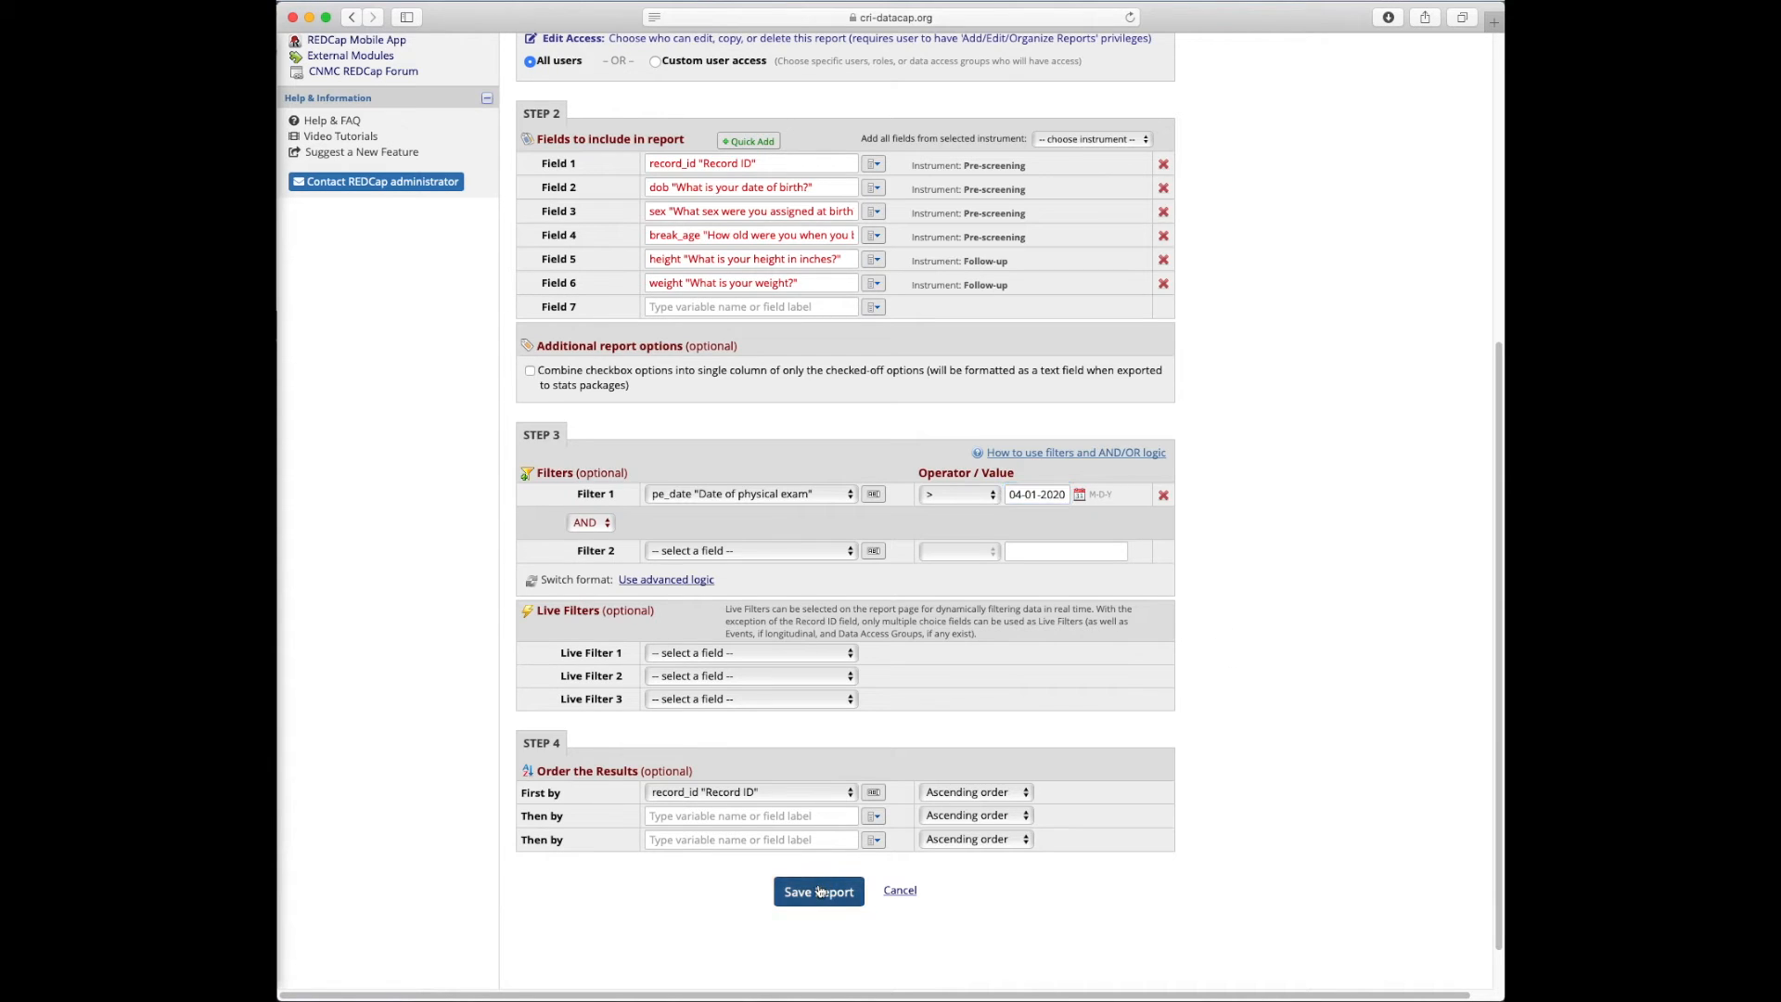
View the saved report, which returns no results, then open the Record Status Dashboard
{"action": "left_click", "coordinate": [747, 545]}
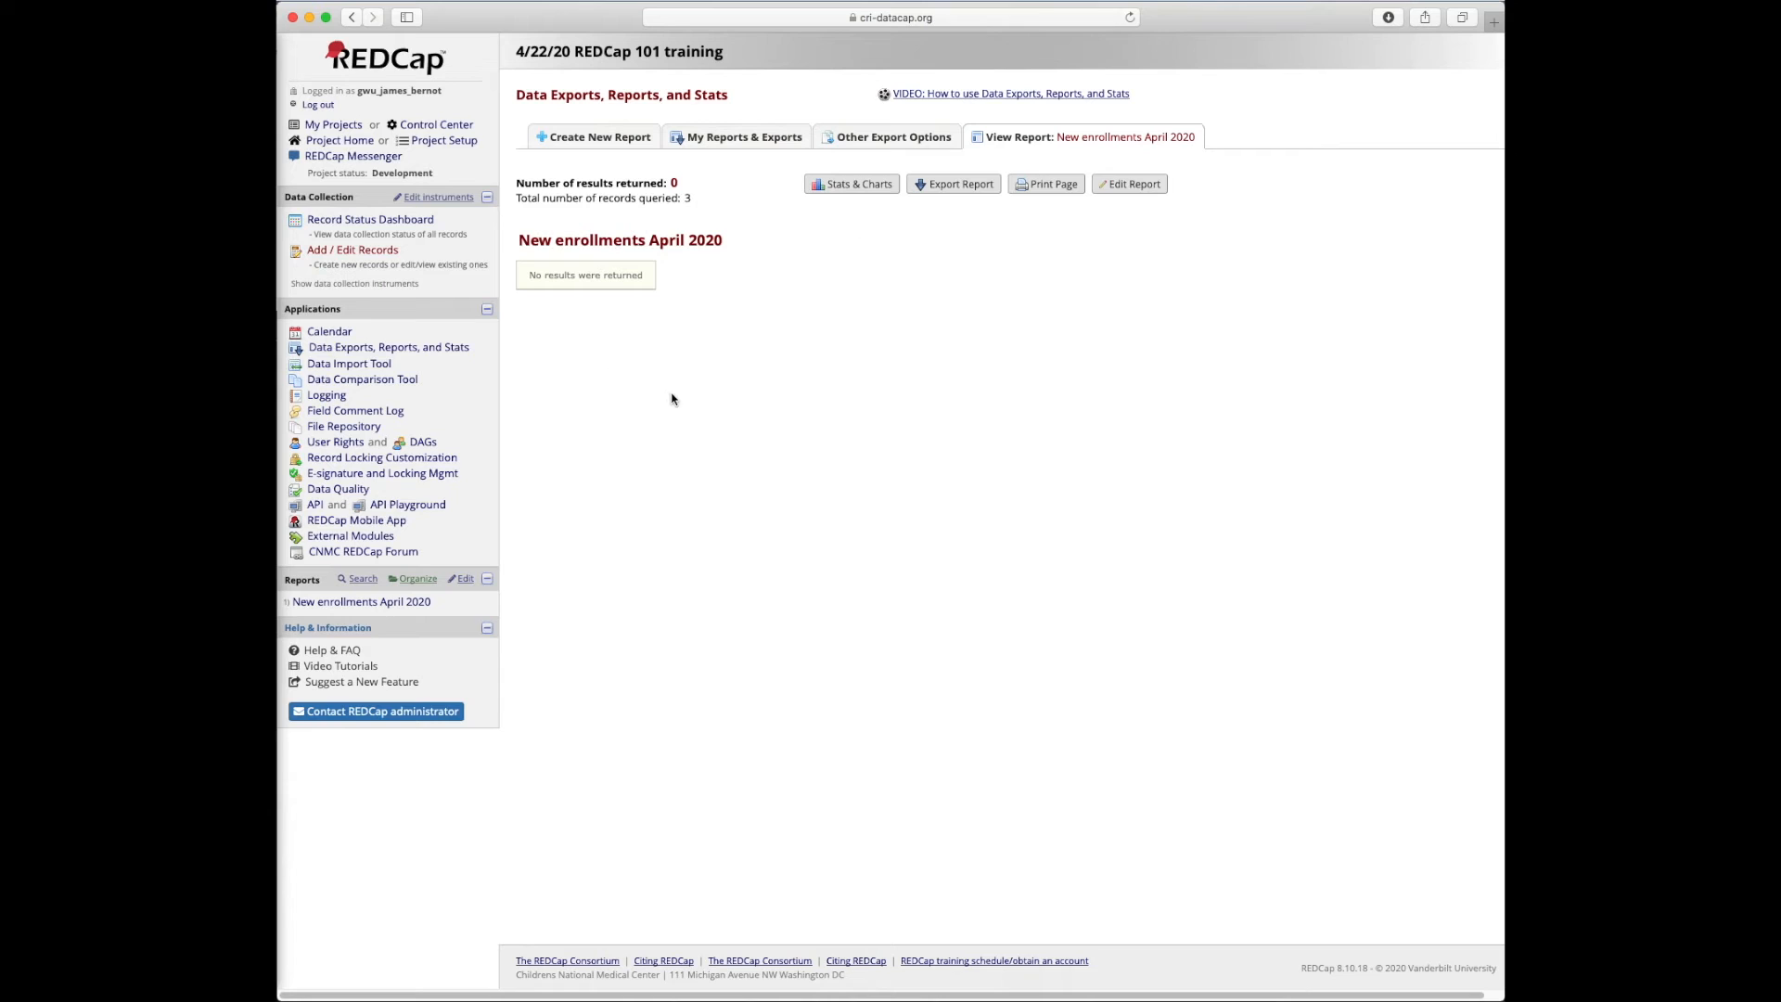
{"action": "left_click", "coordinate": [357, 251]}
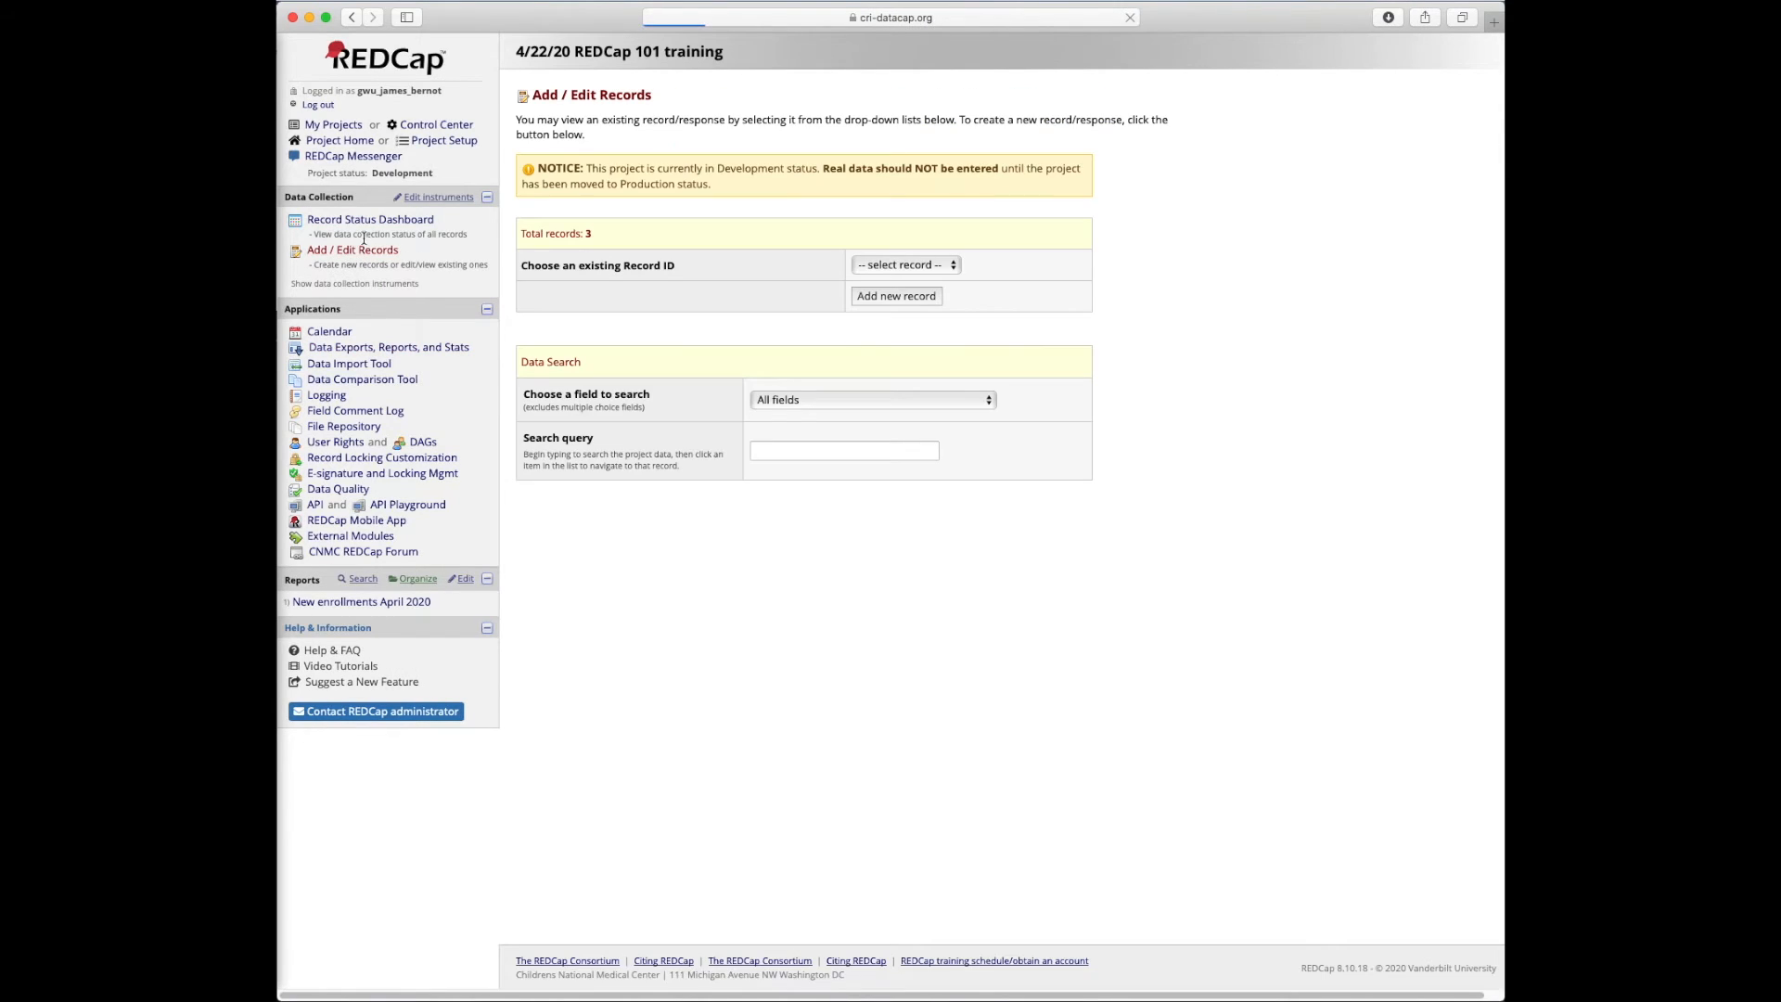
{"action": "left_click", "coordinate": [372, 223]}
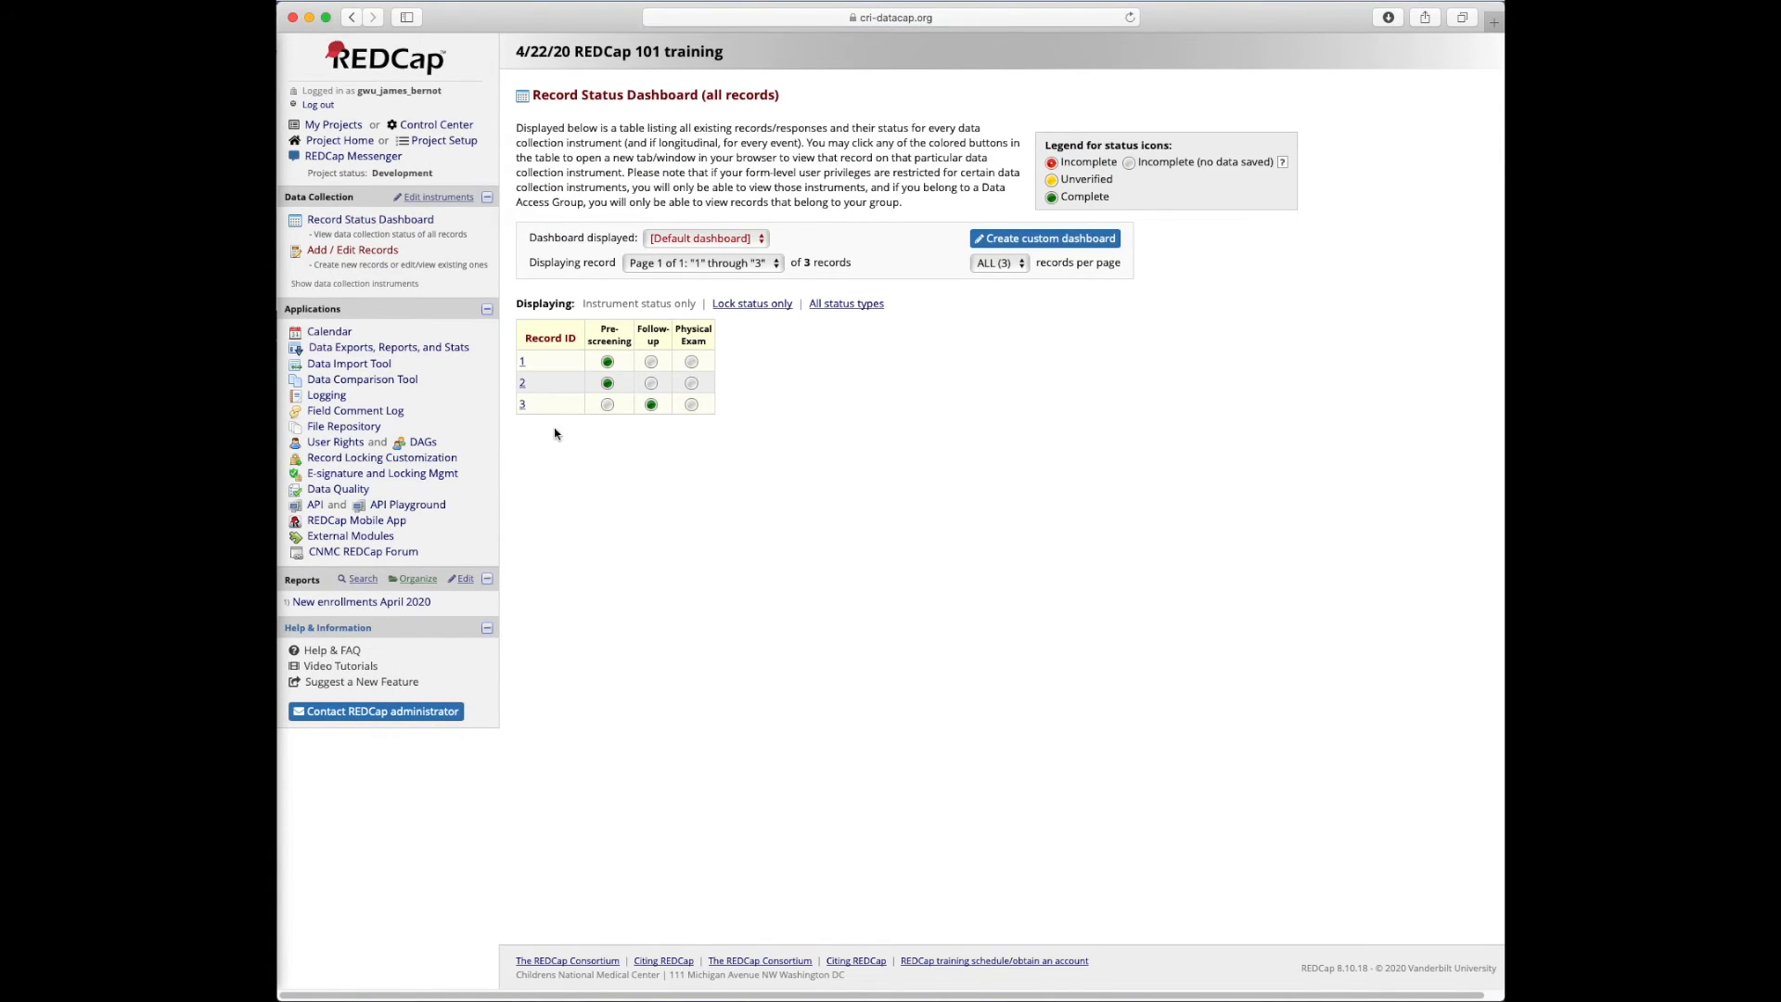
Fill record 1's Physical Exam dated today (04-22-2020), all five systems Normal, status Complete, and save
{"action": "left_click", "coordinate": [691, 361]}
{"action": "left_click", "coordinate": [1010, 210]}
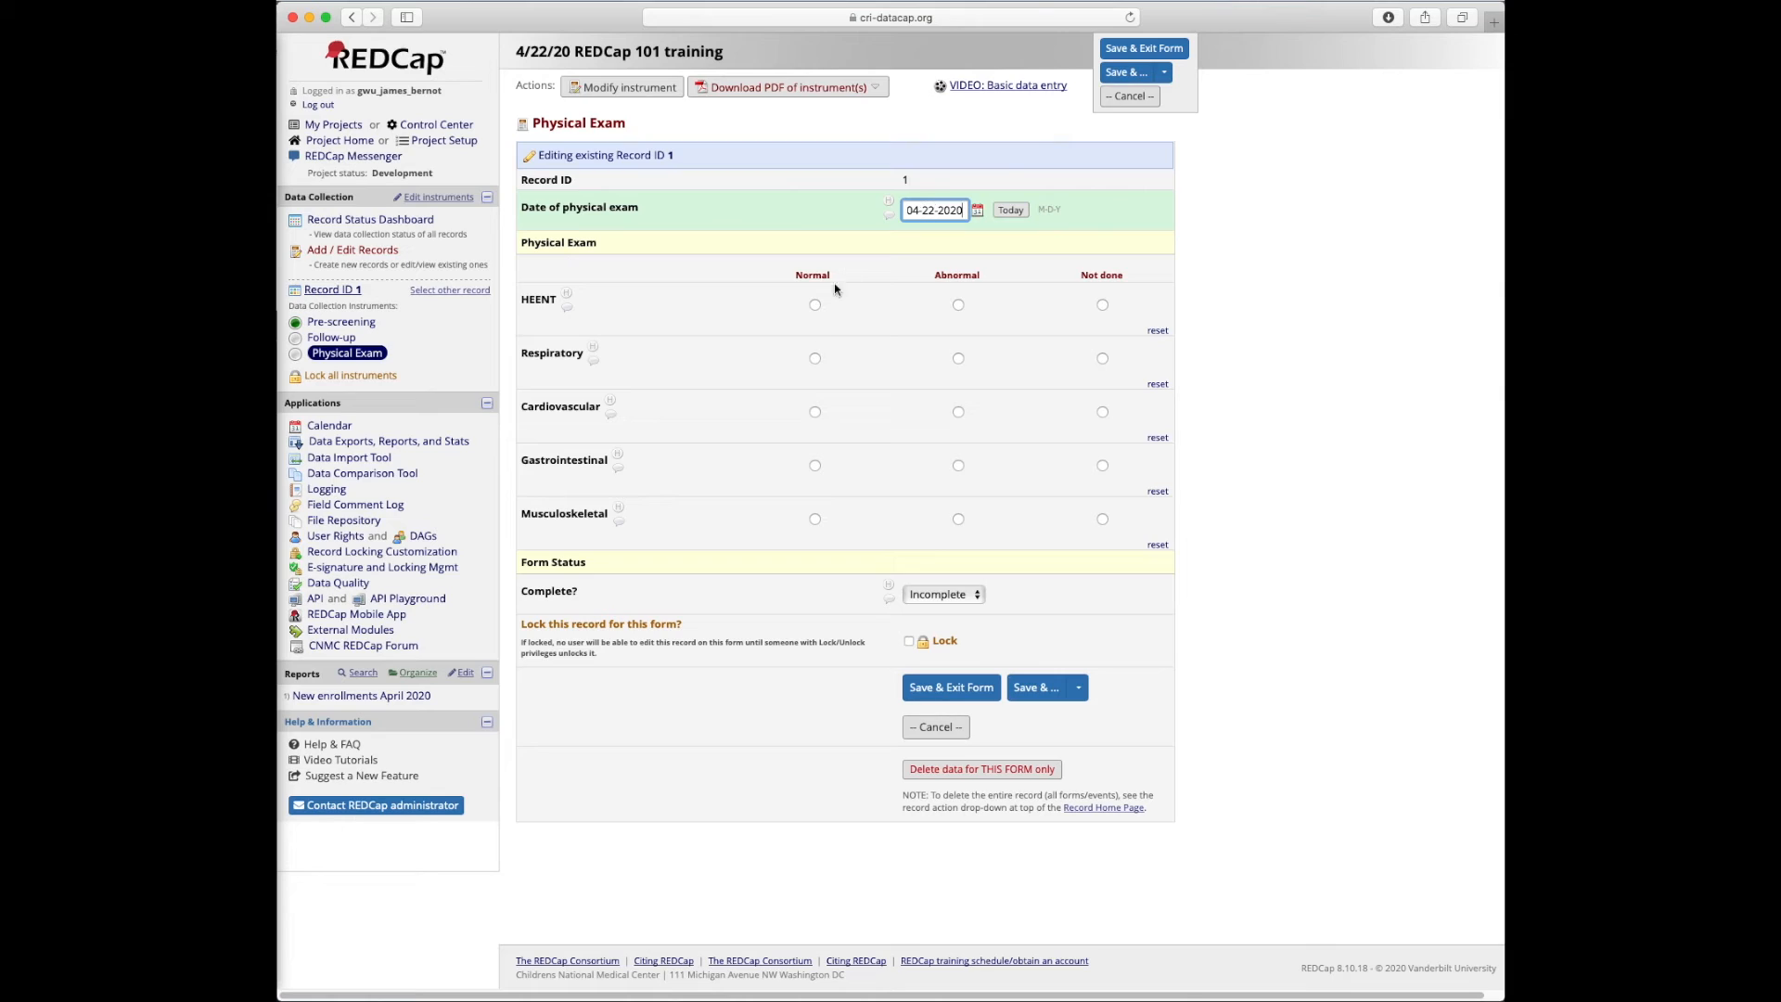
{"action": "left_click", "coordinate": [814, 304]}
{"action": "left_click", "coordinate": [815, 358]}
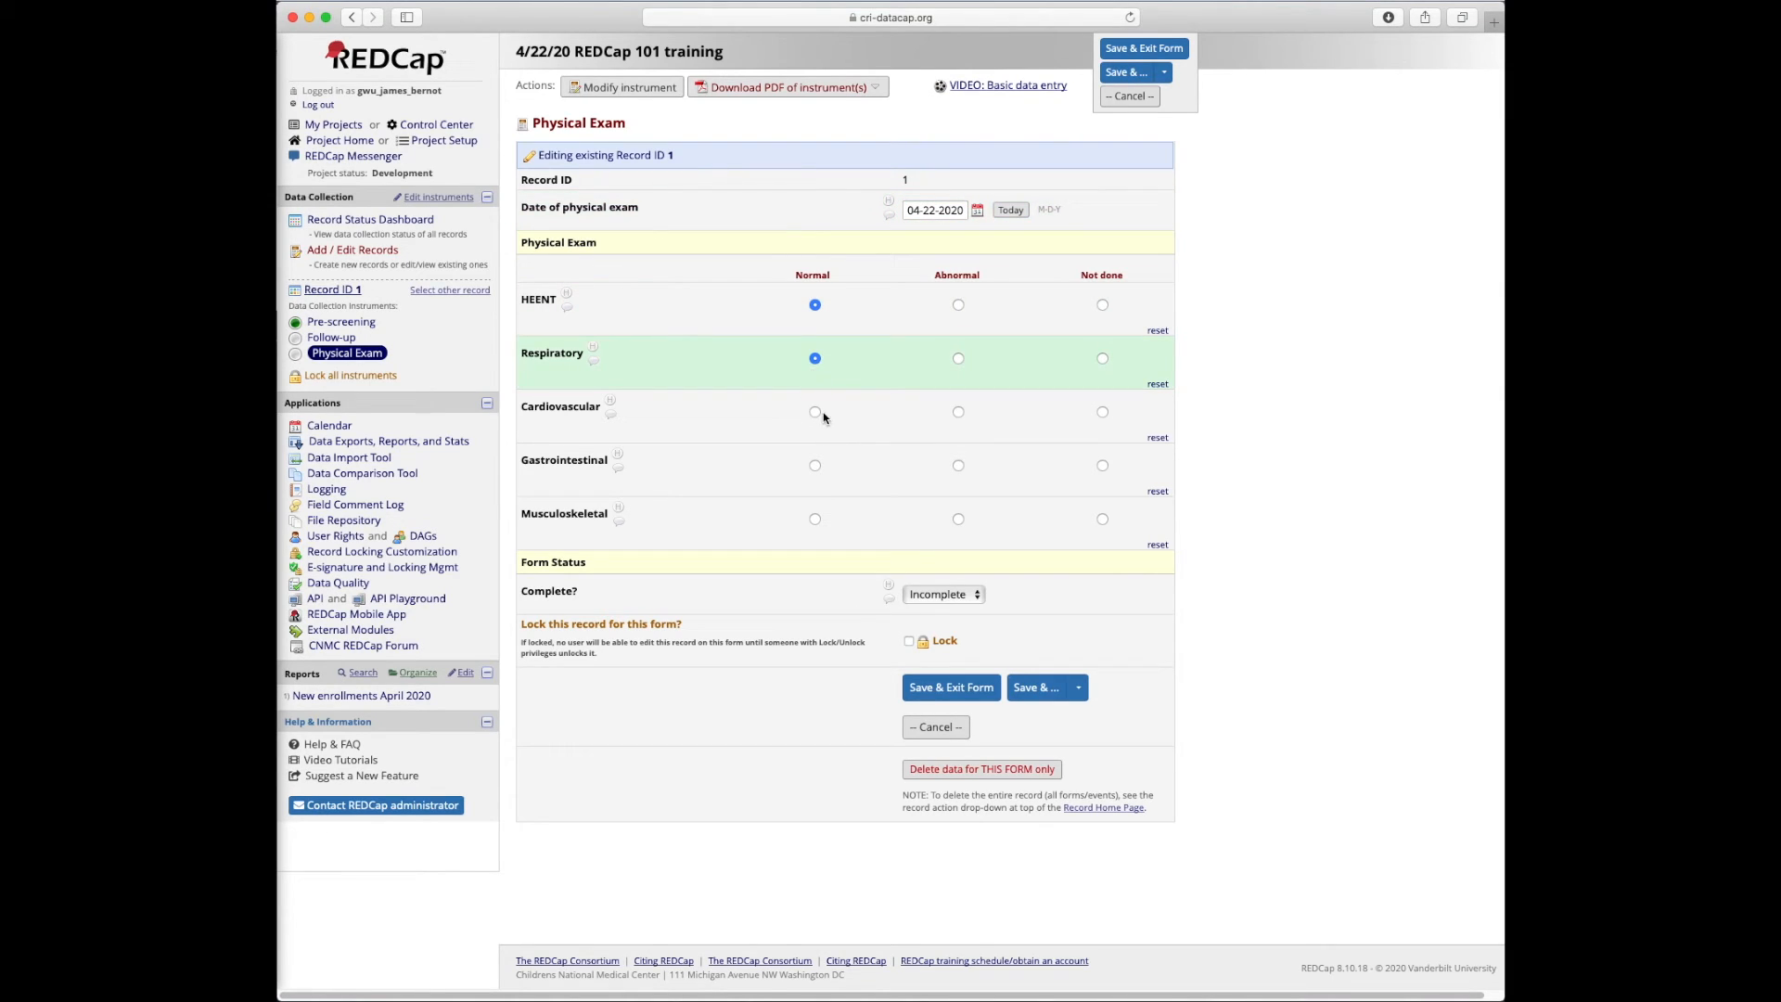
{"action": "left_click", "coordinate": [816, 412]}
{"action": "left_click", "coordinate": [815, 467]}
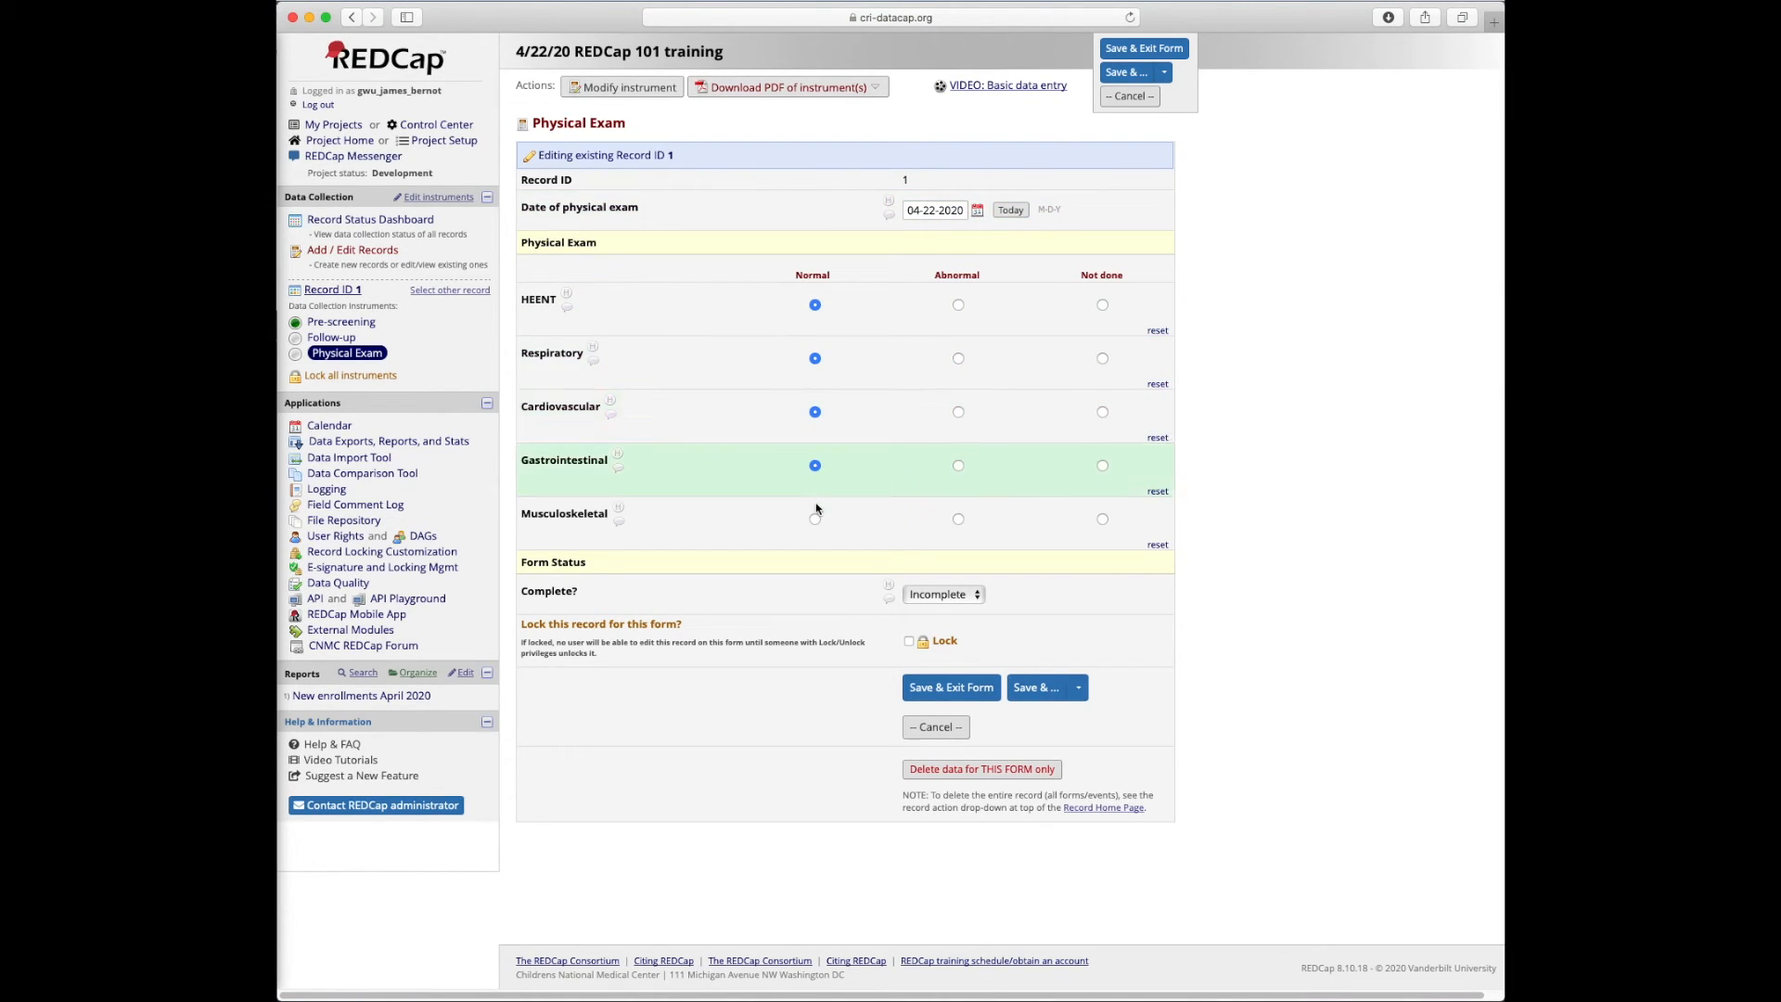
{"action": "left_click", "coordinate": [816, 519]}
{"action": "left_click", "coordinate": [944, 595]}
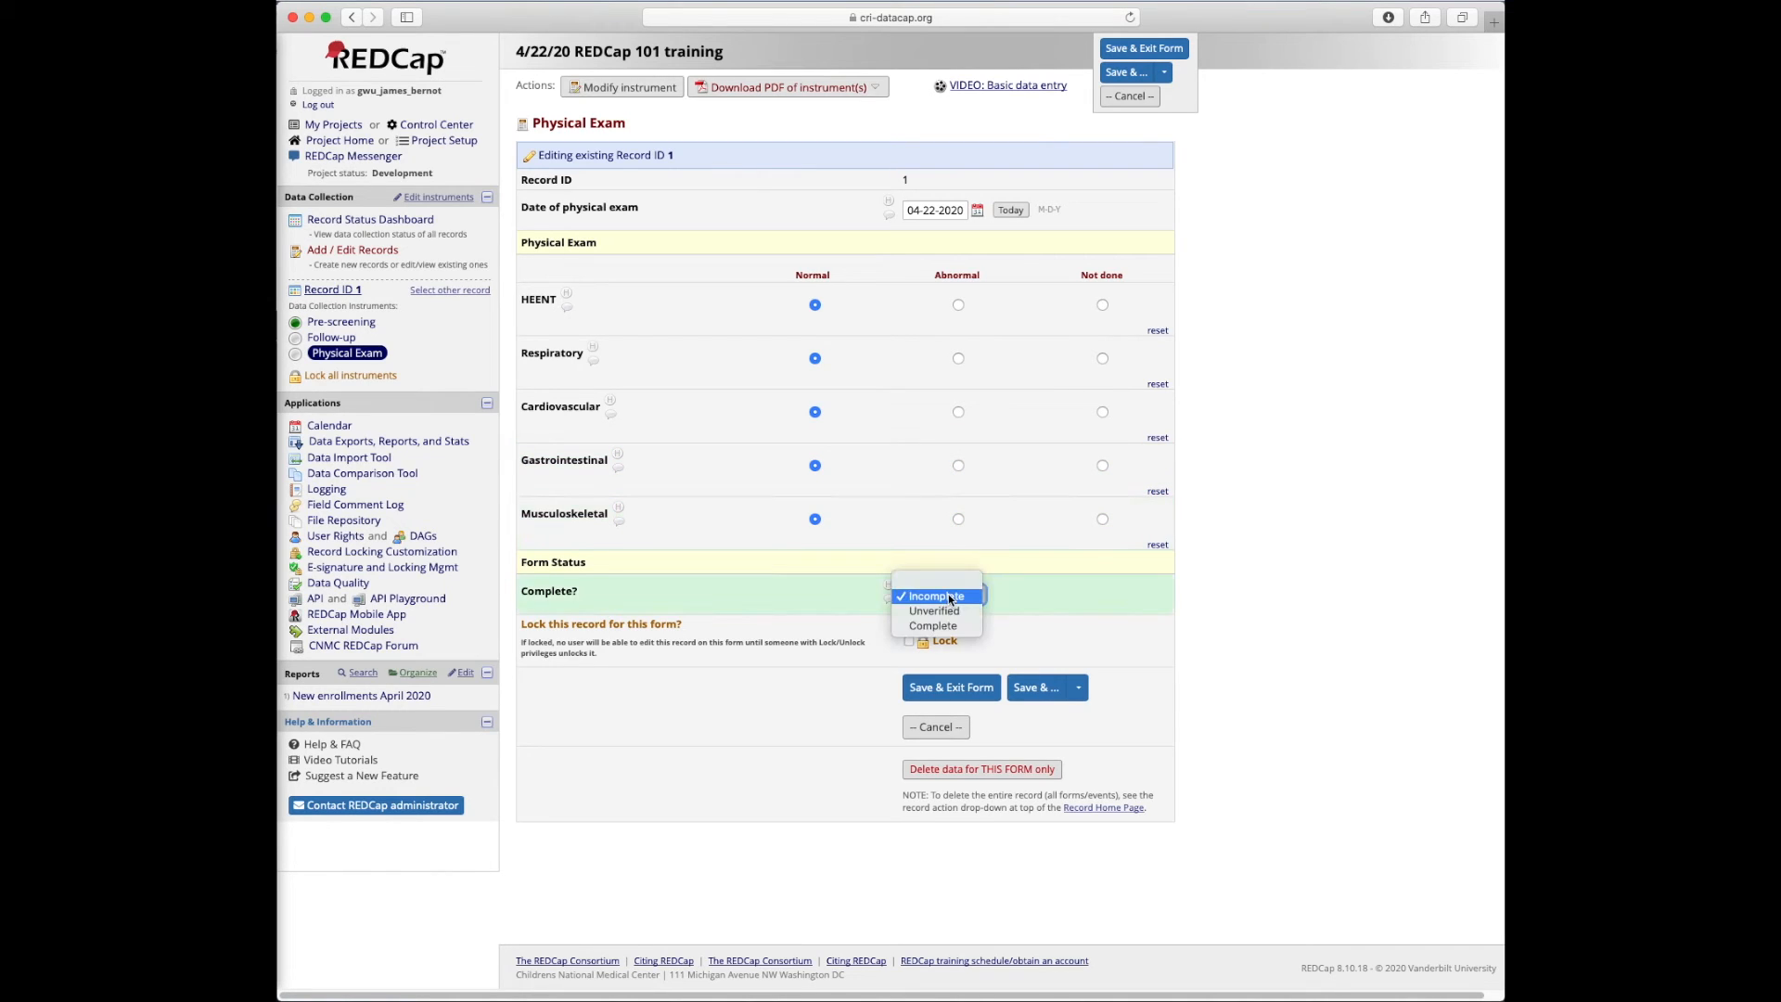
{"action": "left_click", "coordinate": [943, 628]}
{"action": "left_click", "coordinate": [953, 687]}
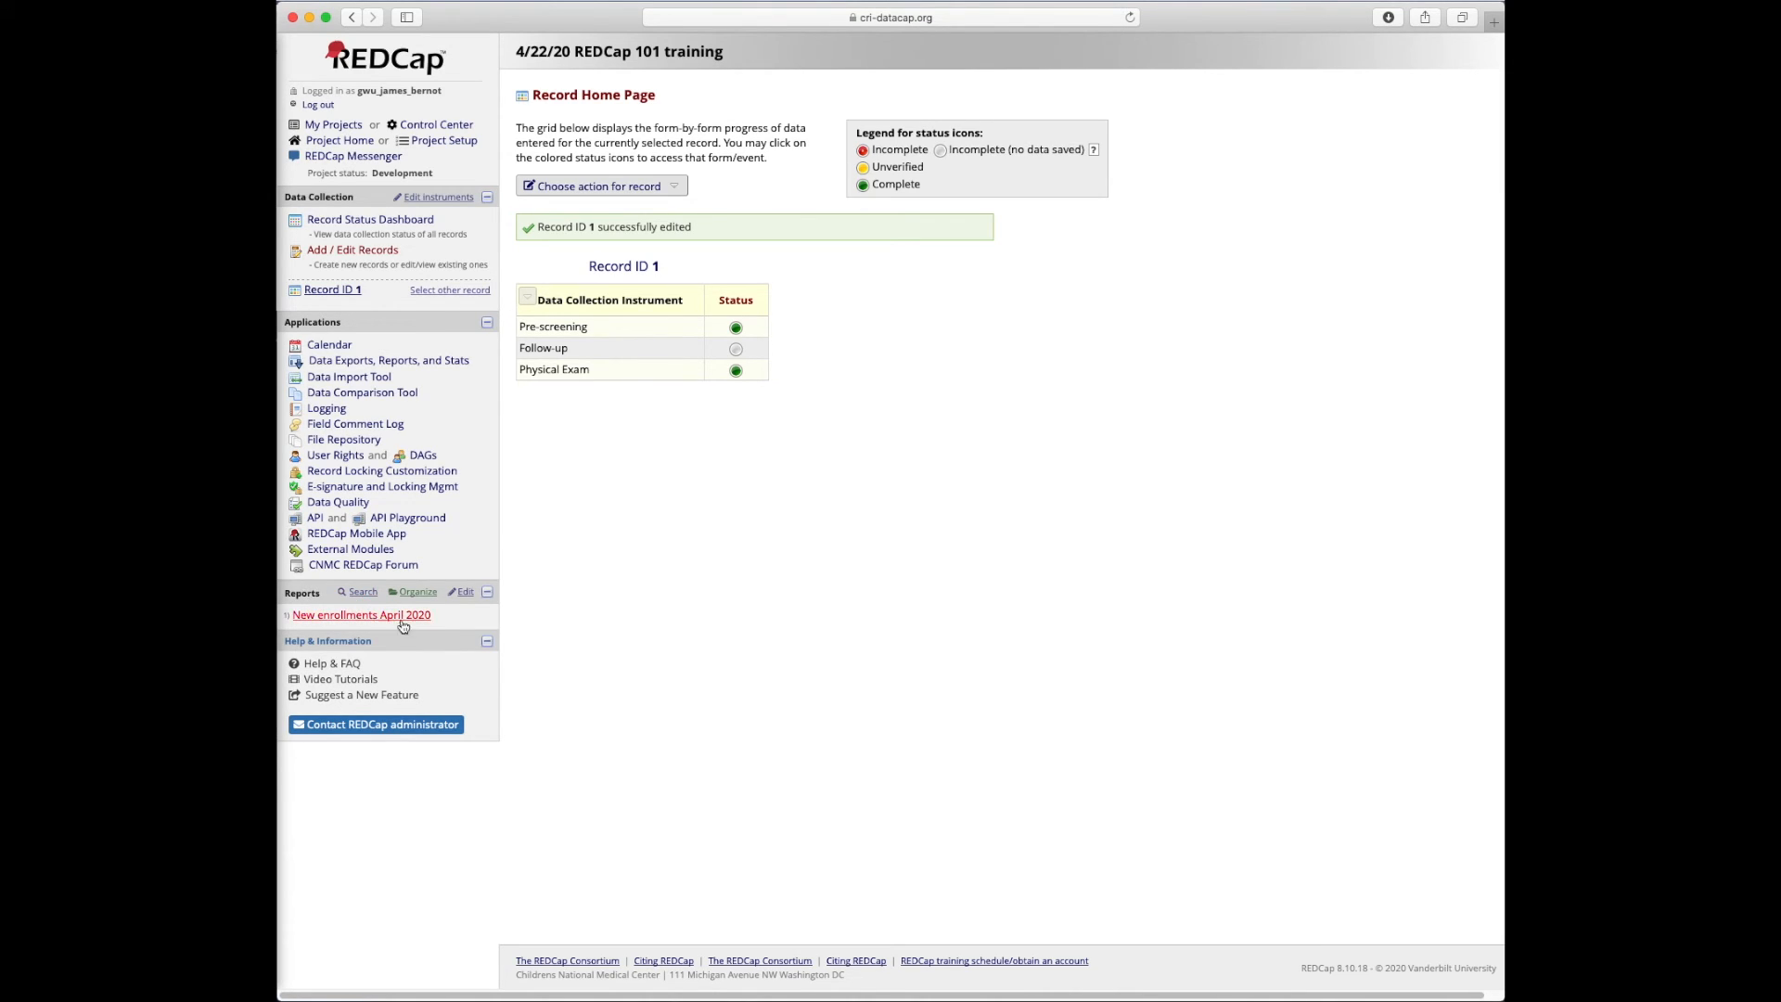
Open the New enrollments April 2020 report, now returning record 1, and start a new report
{"action": "left_click", "coordinate": [320, 616]}
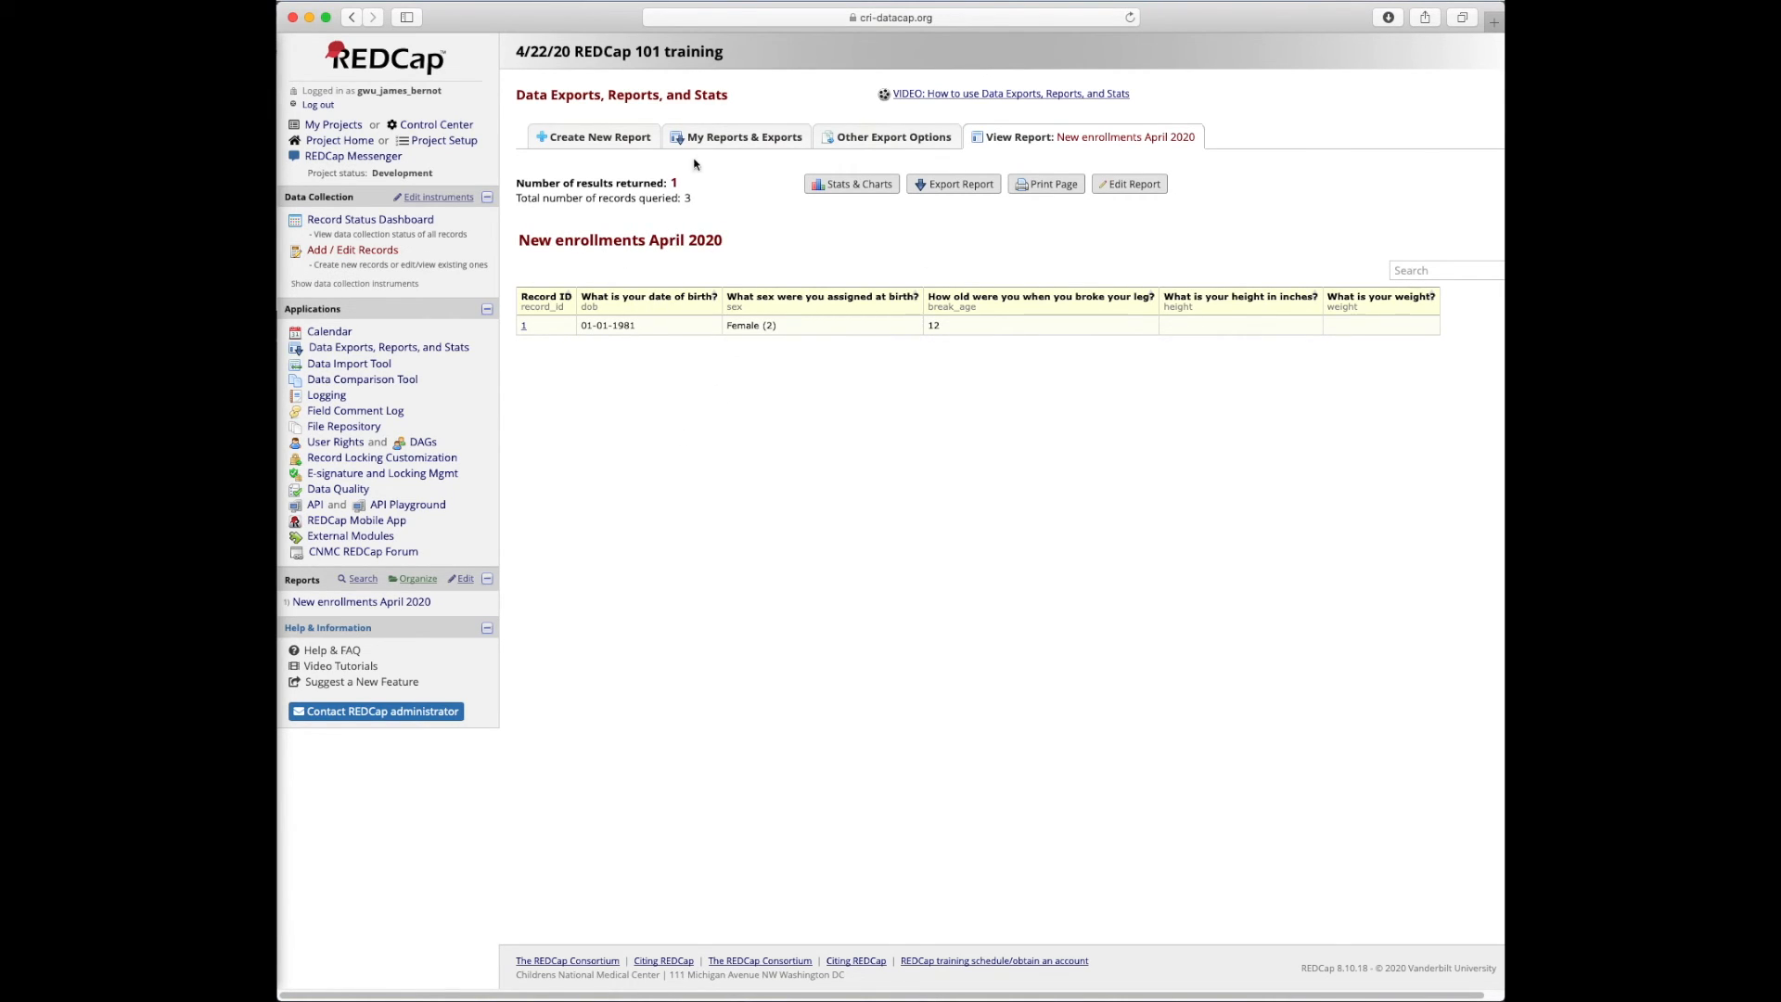
{"action": "left_click", "coordinate": [608, 138]}
Set the draft report's Filter 1 to preg 'Are you pregnant?' = Yes
{"action": "scroll", "coordinate": [738, 634], "scroll_direction": "down", "scroll_amount": 5}
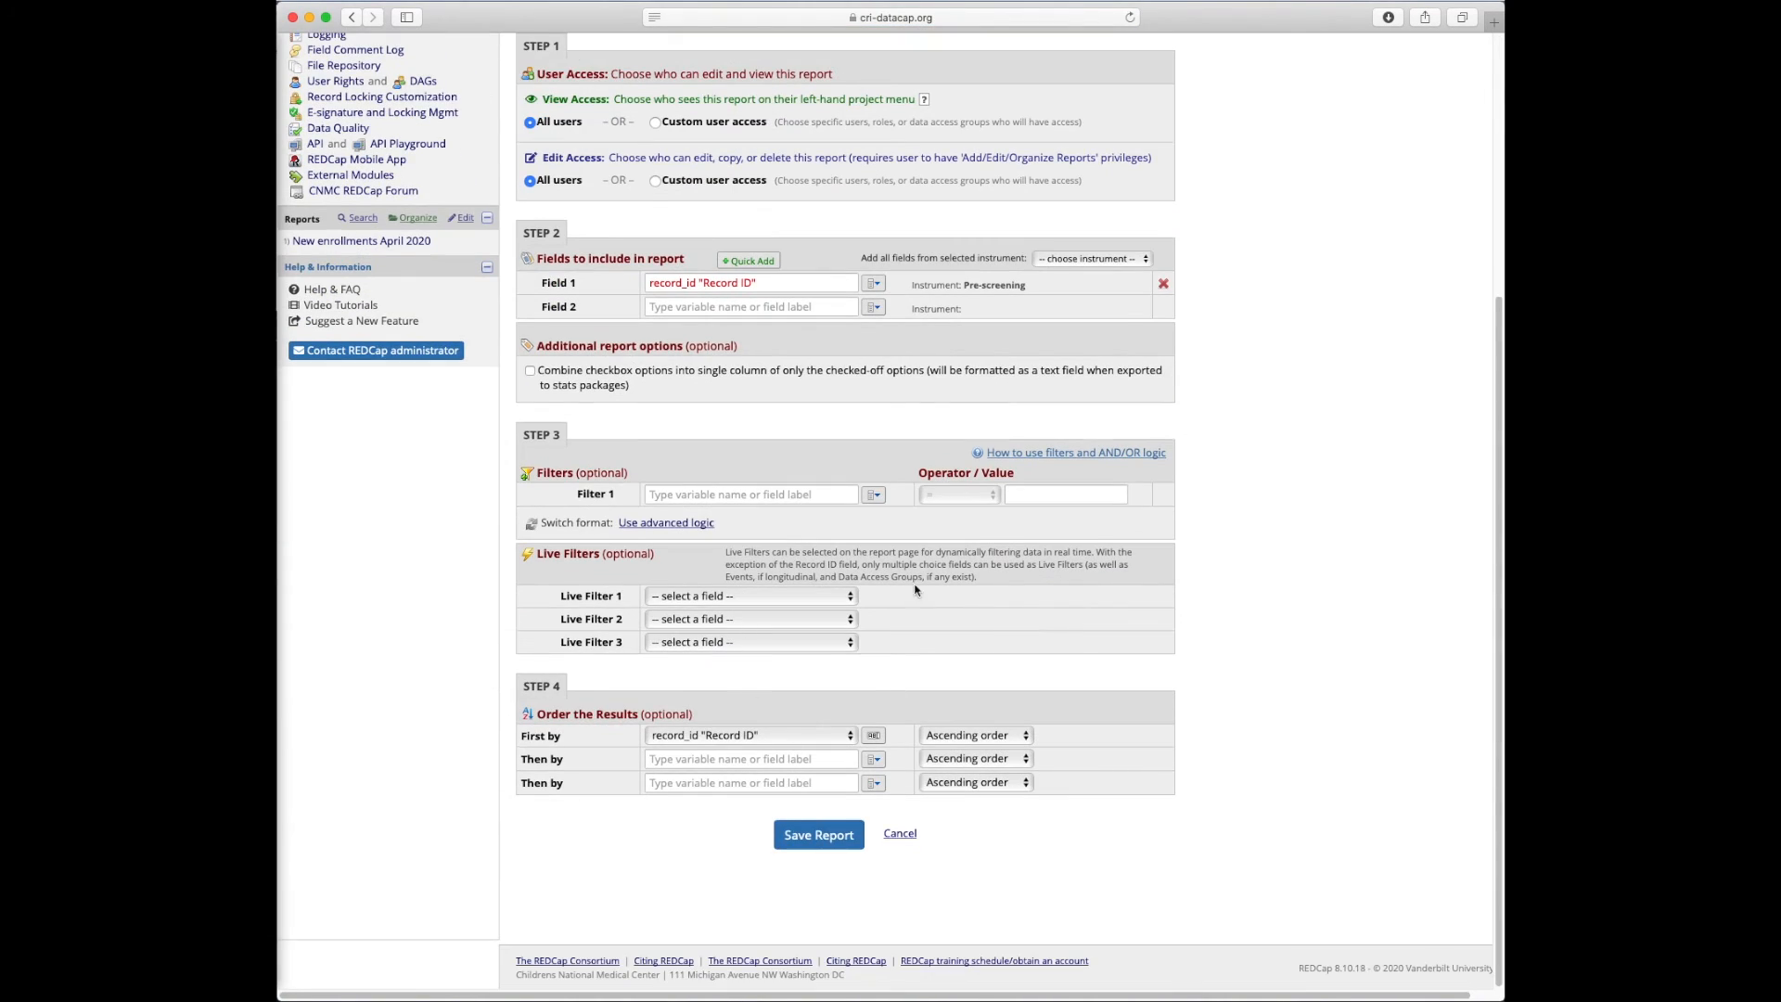
{"action": "scroll", "coordinate": [815, 599], "scroll_direction": "up", "scroll_amount": 5}
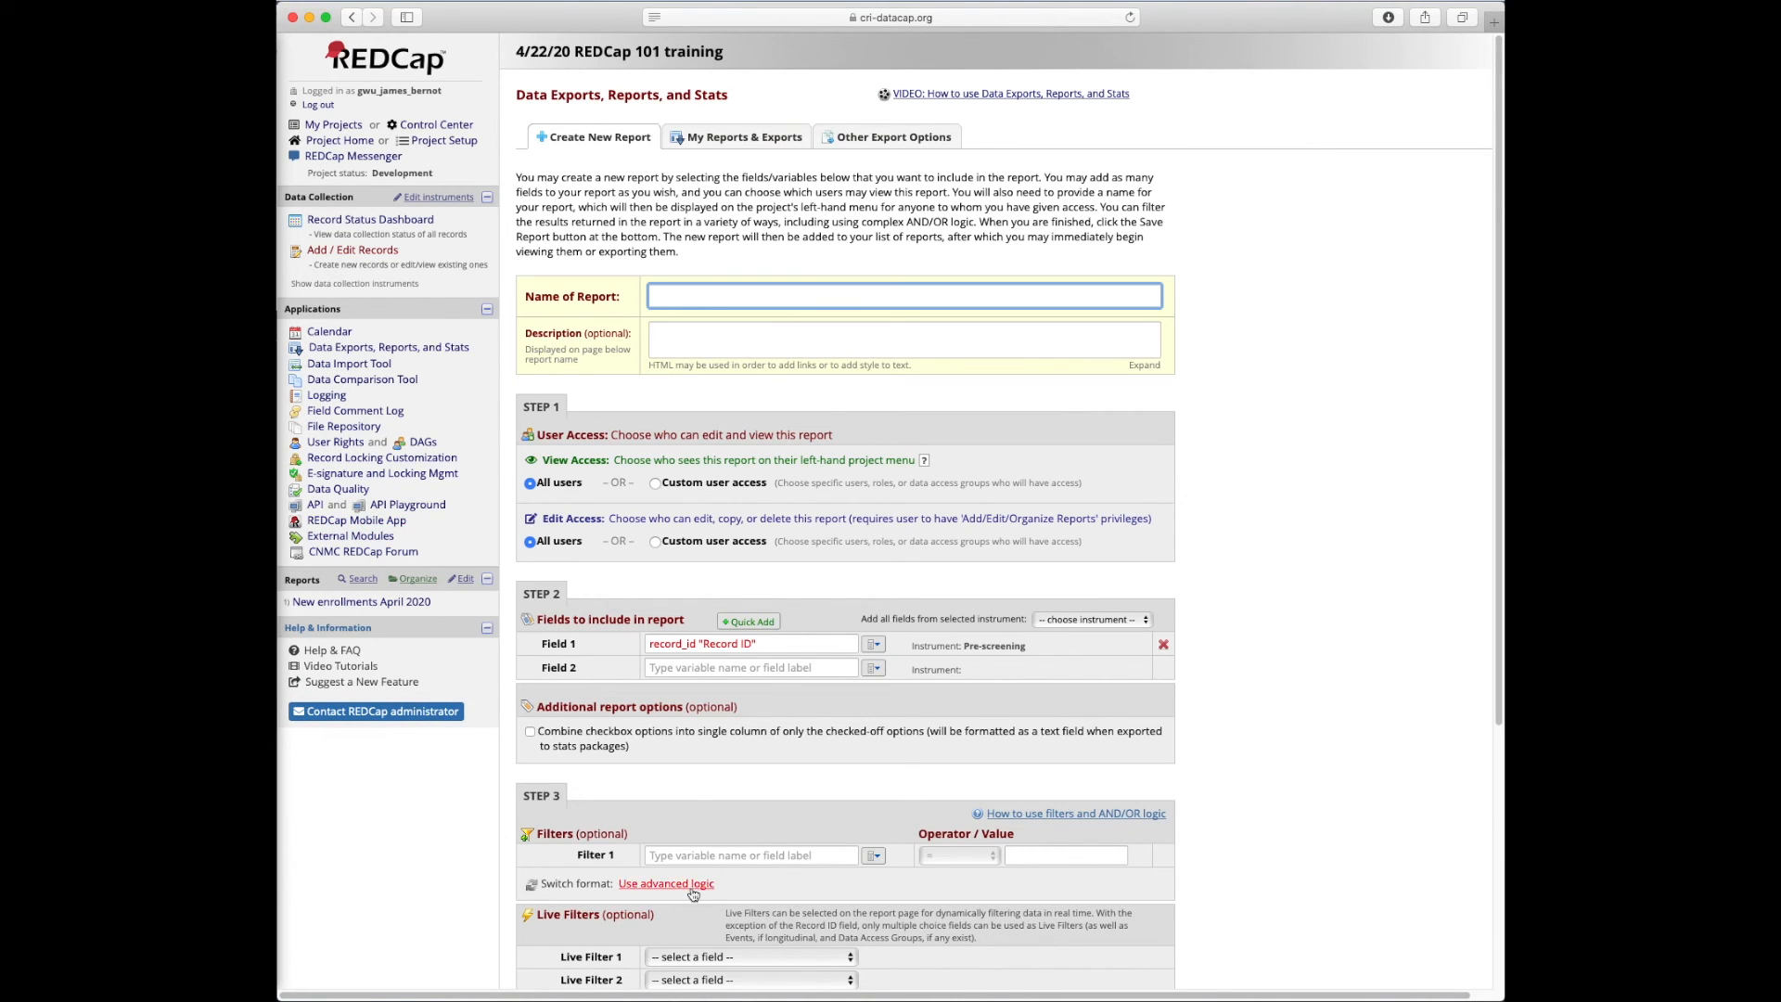
{"action": "scroll", "coordinate": [648, 606], "scroll_direction": "down", "scroll_amount": 5}
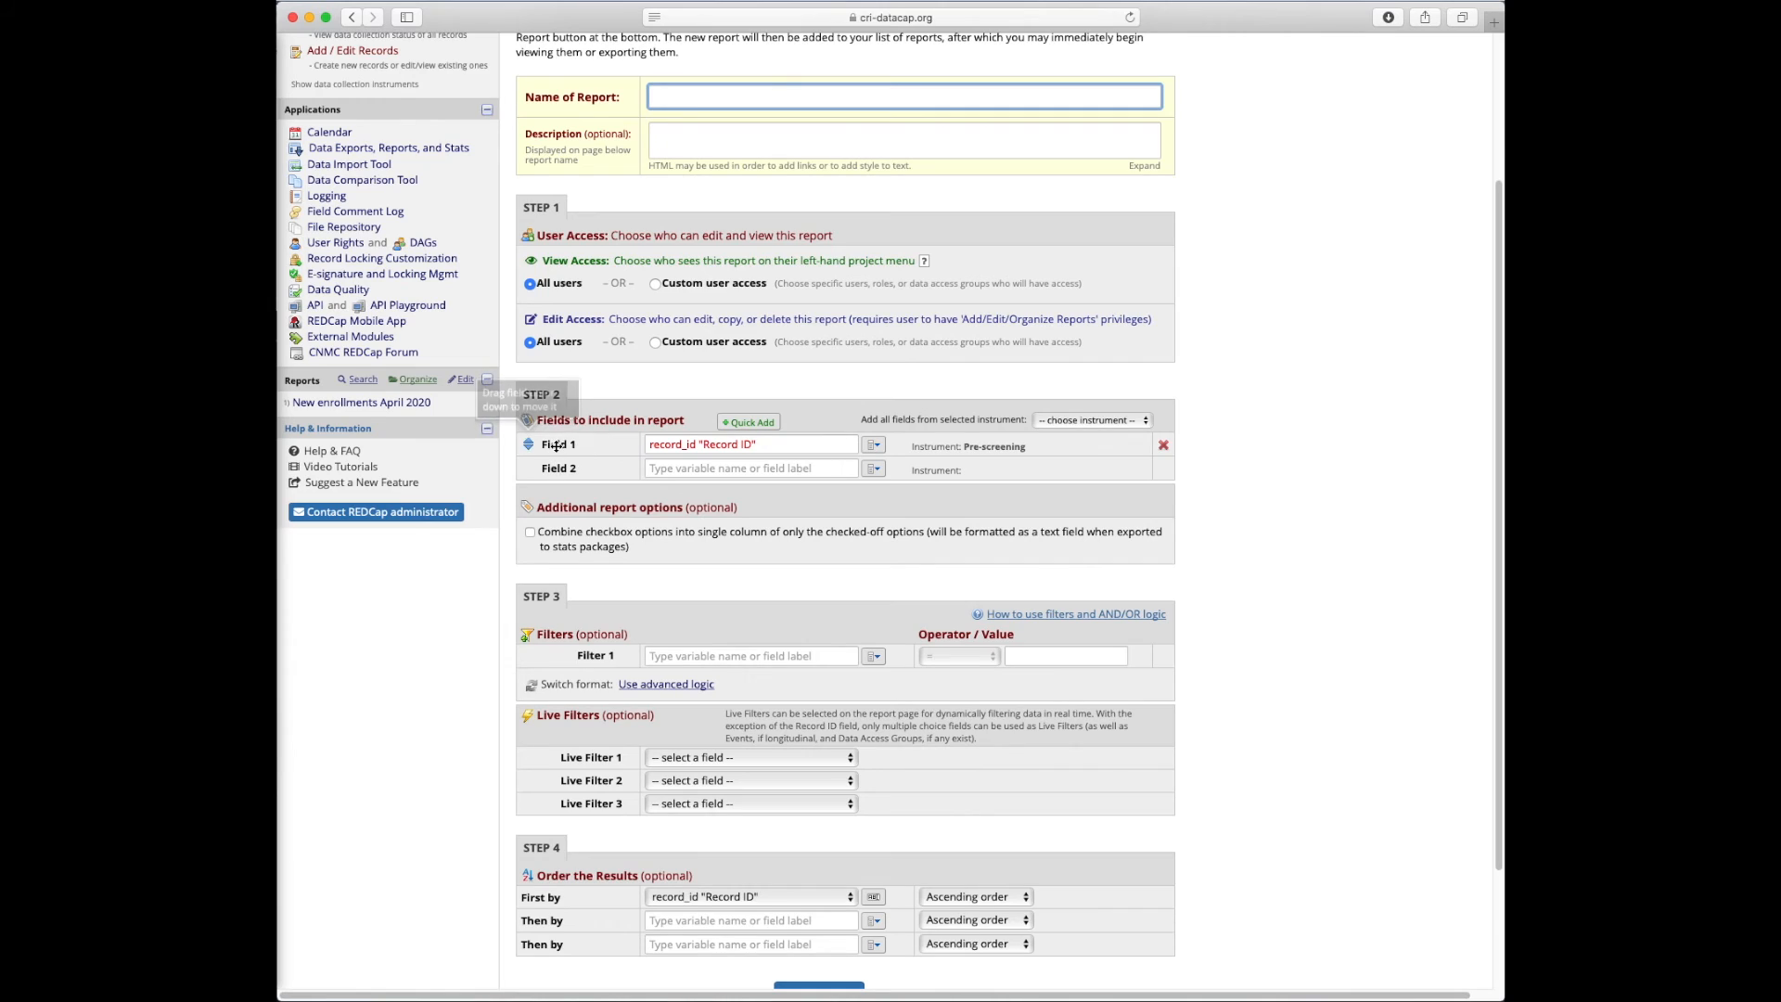
{"action": "scroll", "coordinate": [621, 487], "scroll_direction": "down", "scroll_amount": 1}
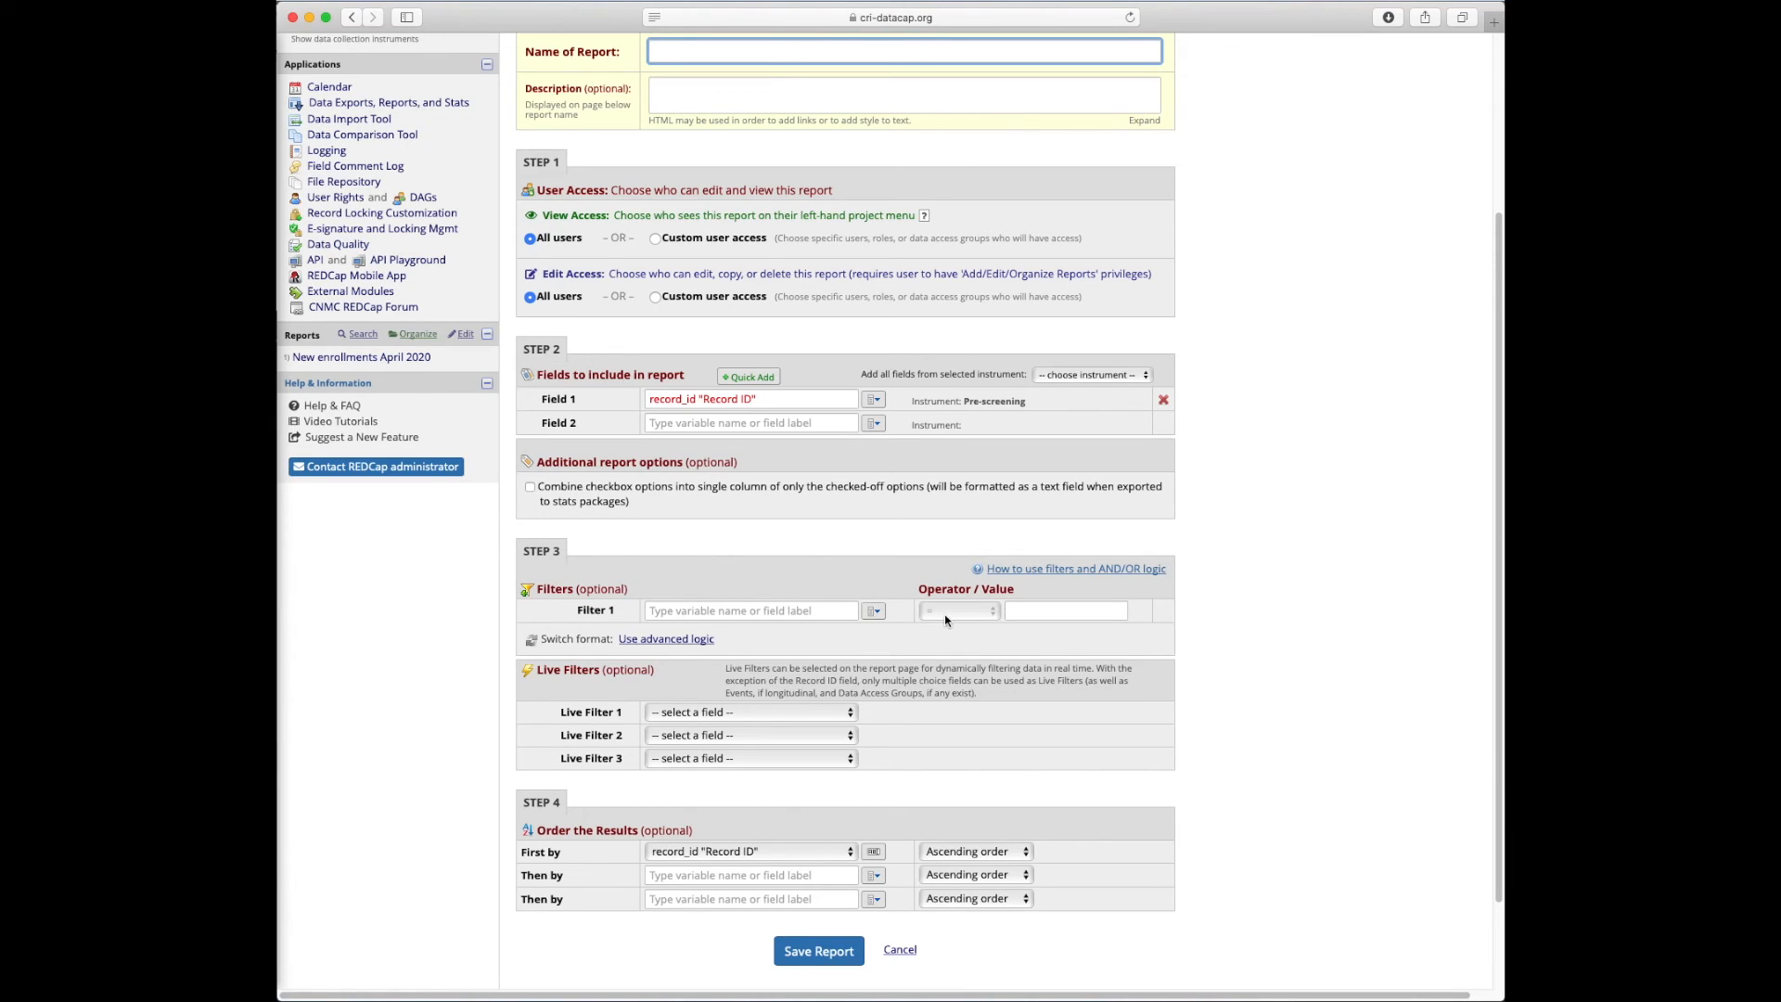
{"action": "left_click", "coordinate": [813, 614]}
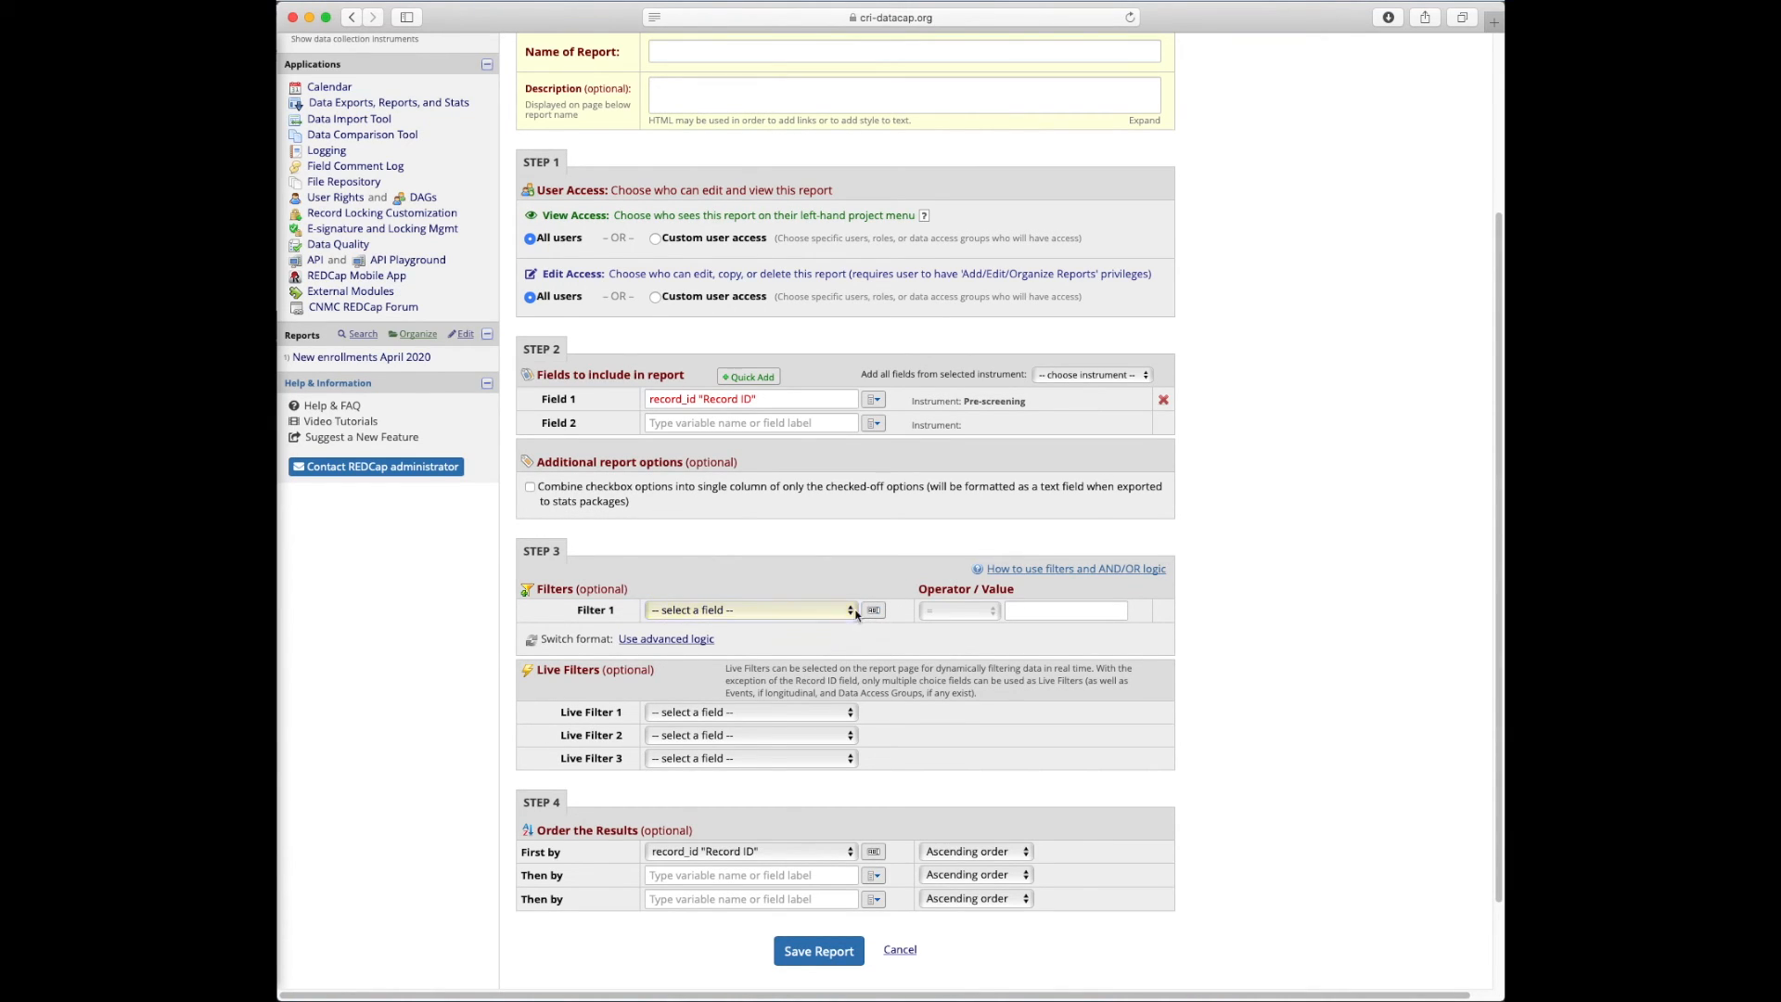
{"action": "left_click", "coordinate": [849, 611]}
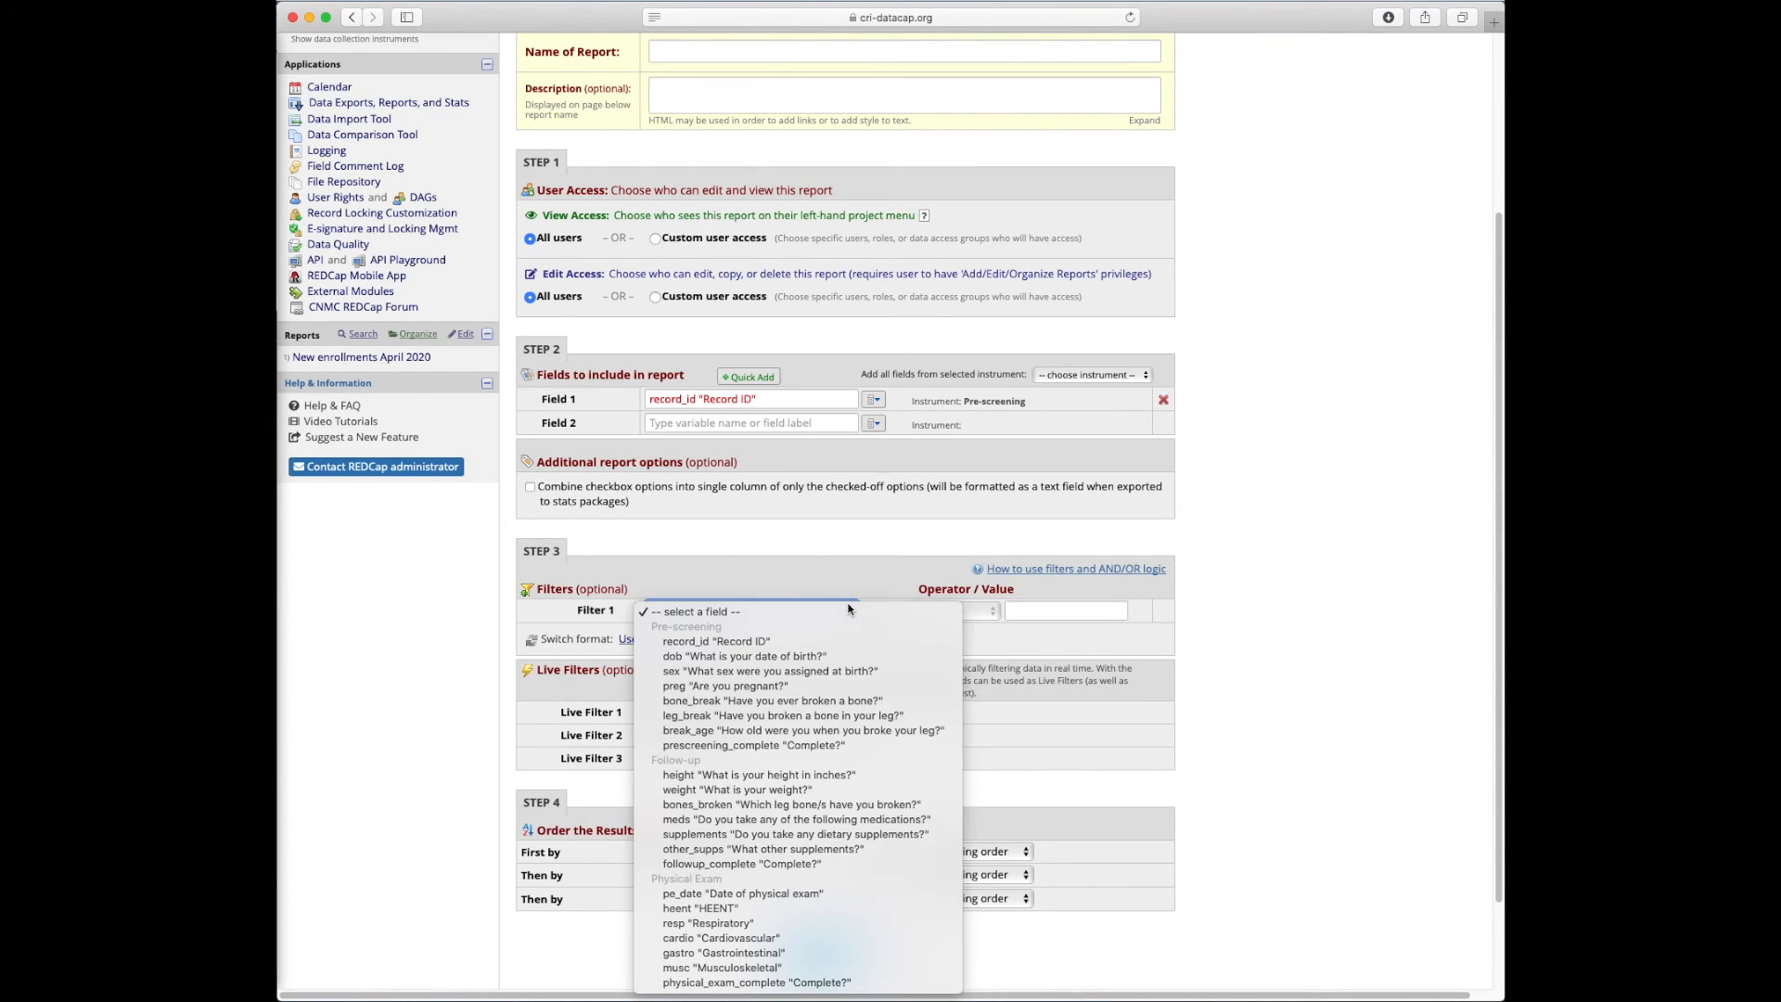
{"action": "left_click", "coordinate": [789, 688]}
{"action": "left_click", "coordinate": [954, 613]}
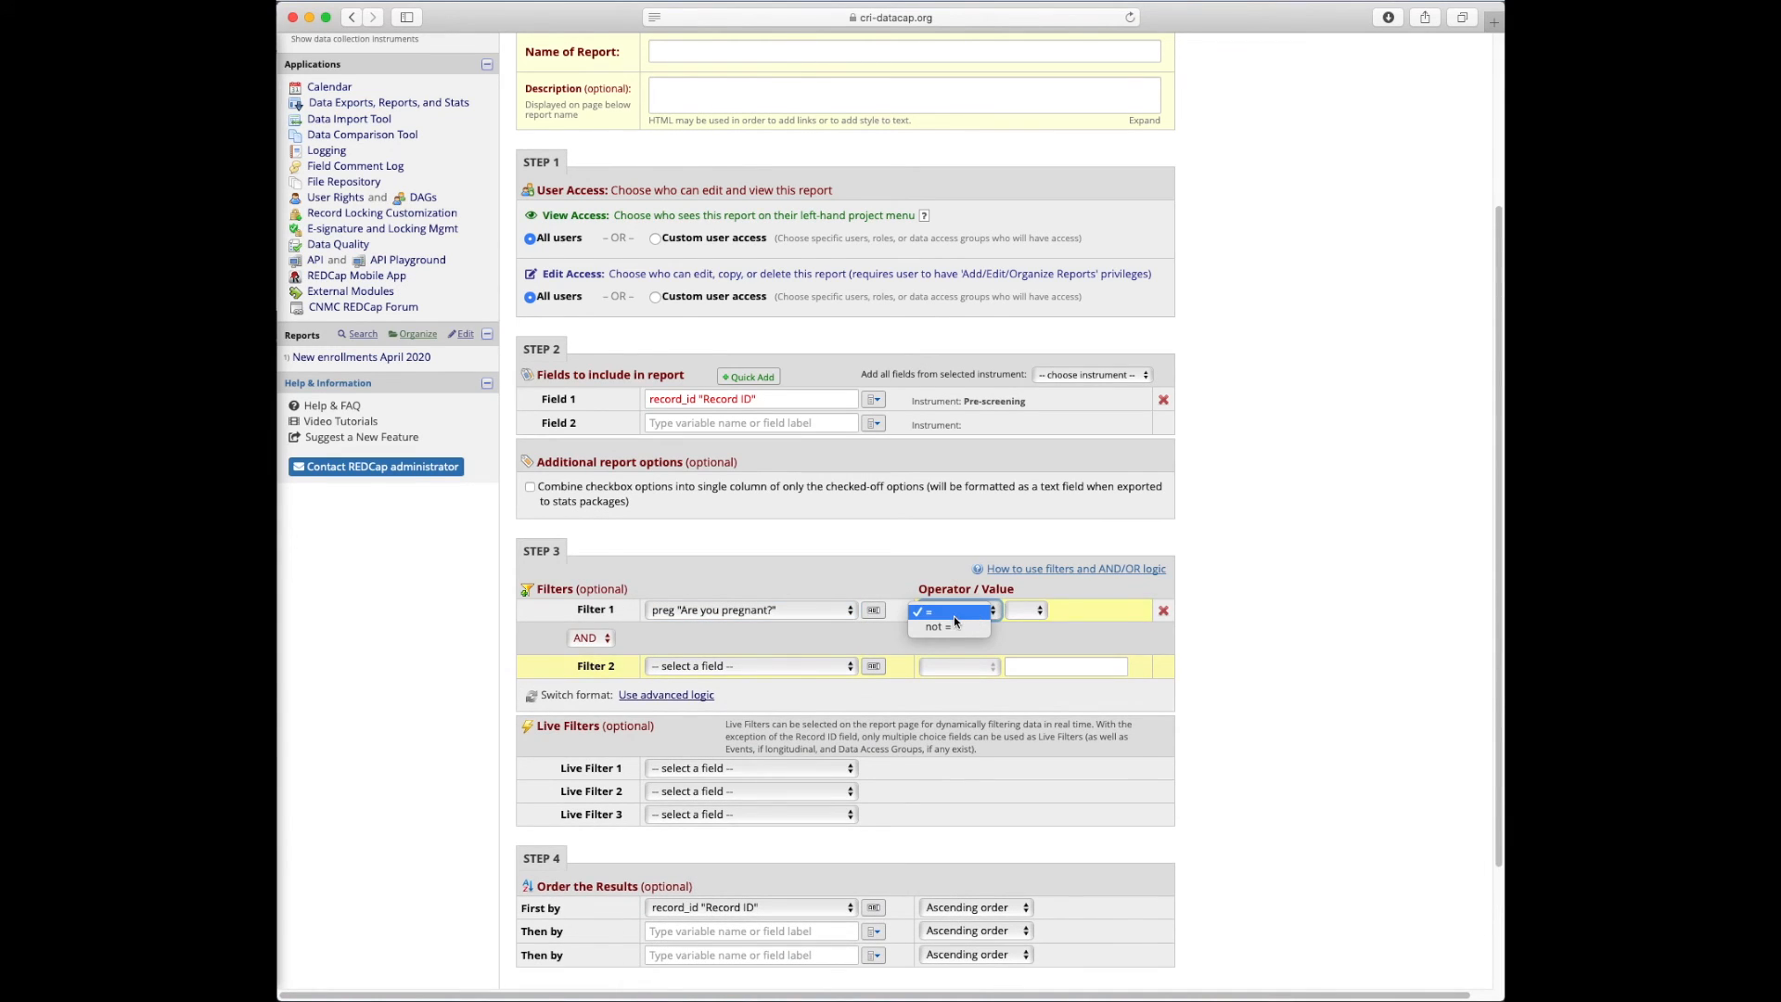
{"action": "left_click", "coordinate": [1036, 615]}
{"action": "left_click", "coordinate": [1020, 627]}
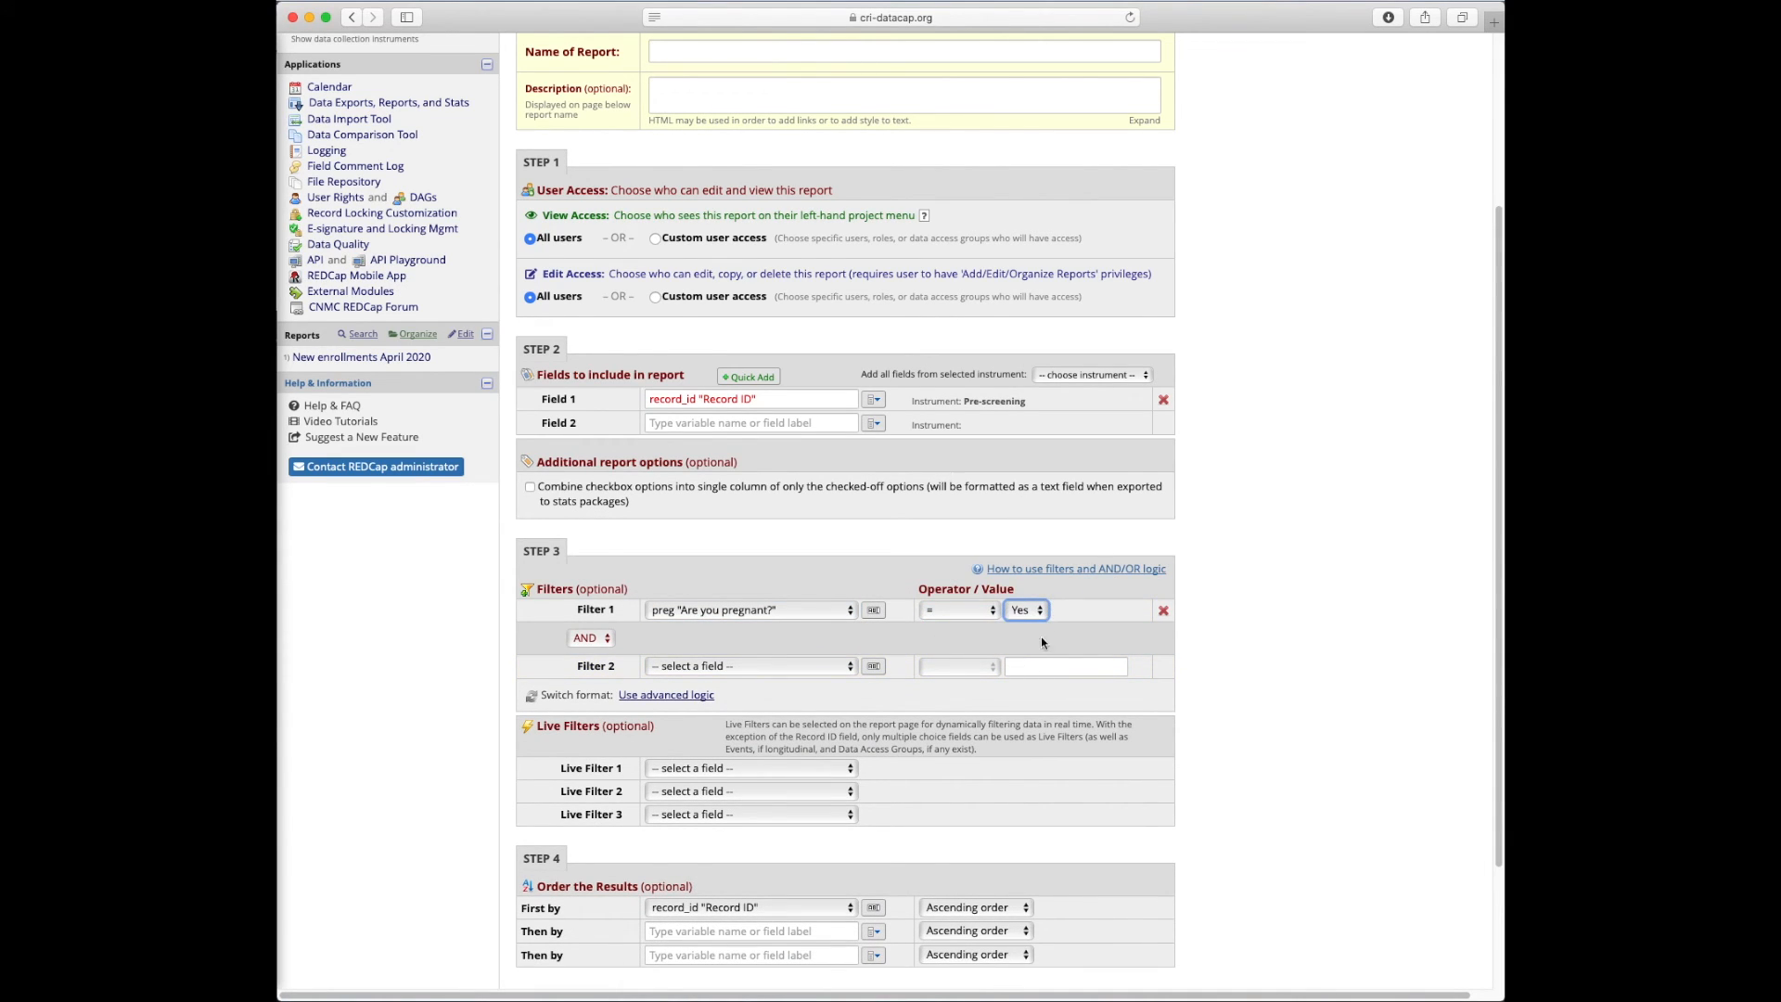
Discard the unsaved draft and return to the New enrollments April 2020 report
{"action": "scroll", "coordinate": [1041, 640], "scroll_direction": "up", "scroll_amount": 5}
{"action": "scroll", "coordinate": [919, 643], "scroll_direction": "down", "scroll_amount": 3}
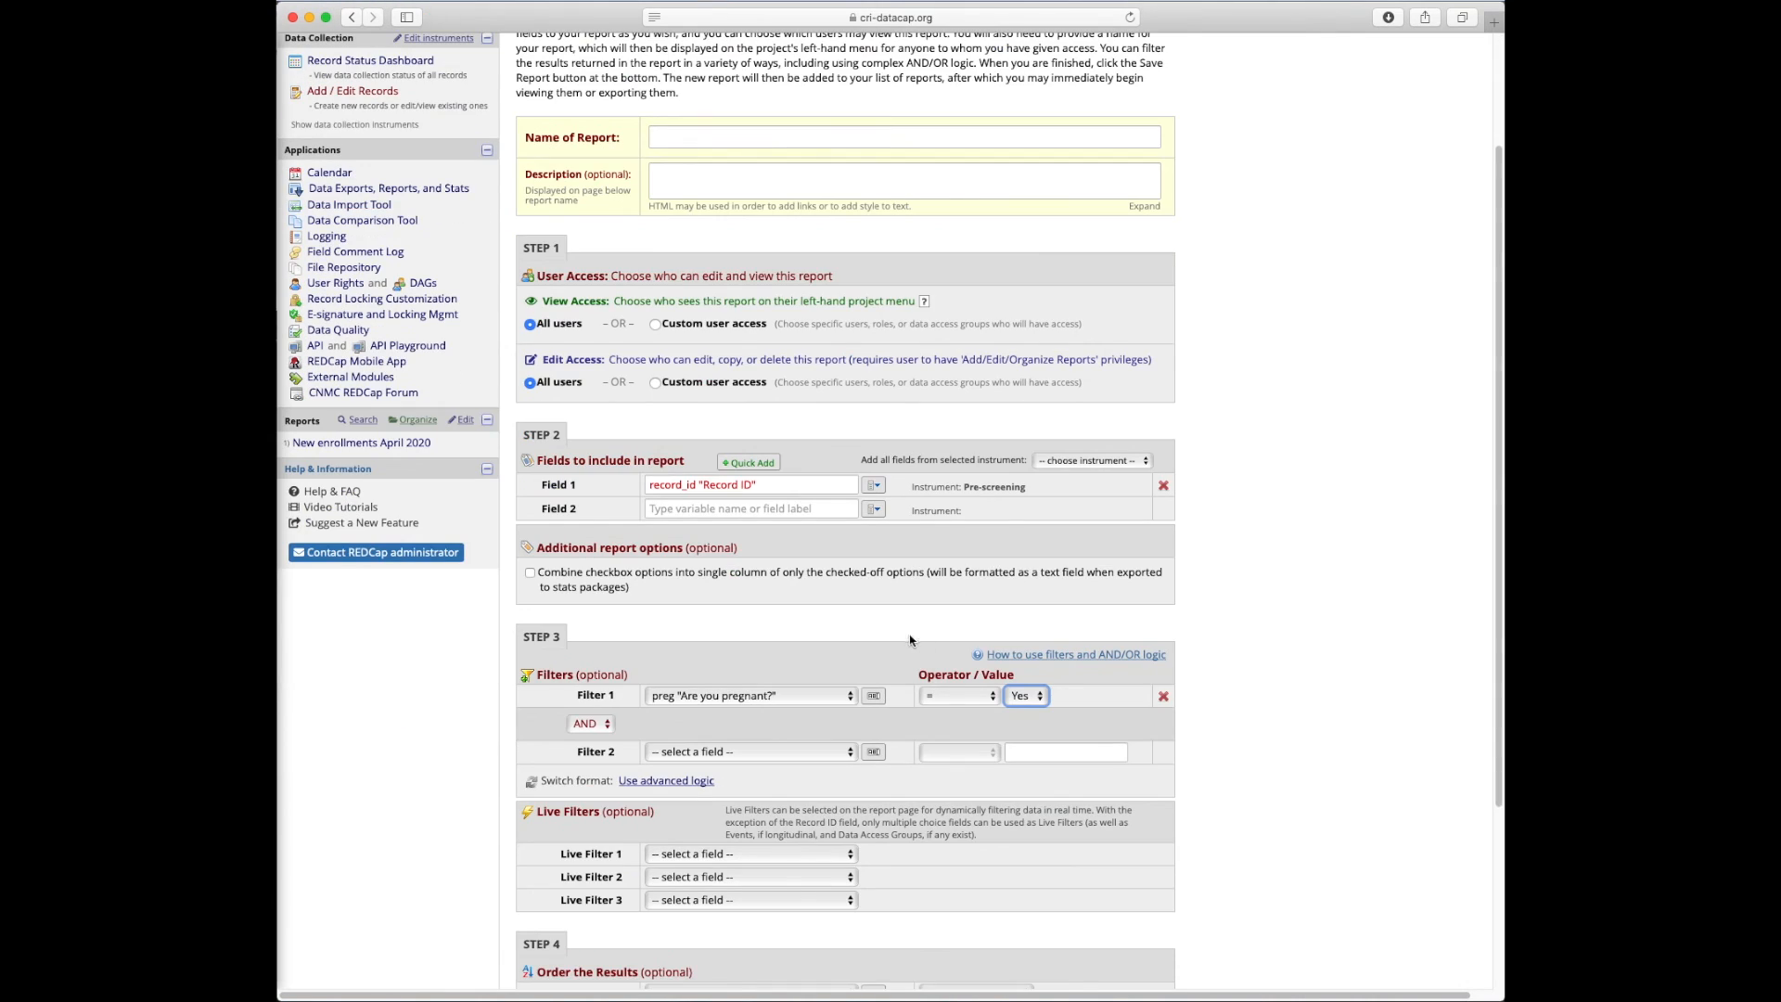
{"action": "scroll", "coordinate": [909, 640], "scroll_direction": "down", "scroll_amount": 5}
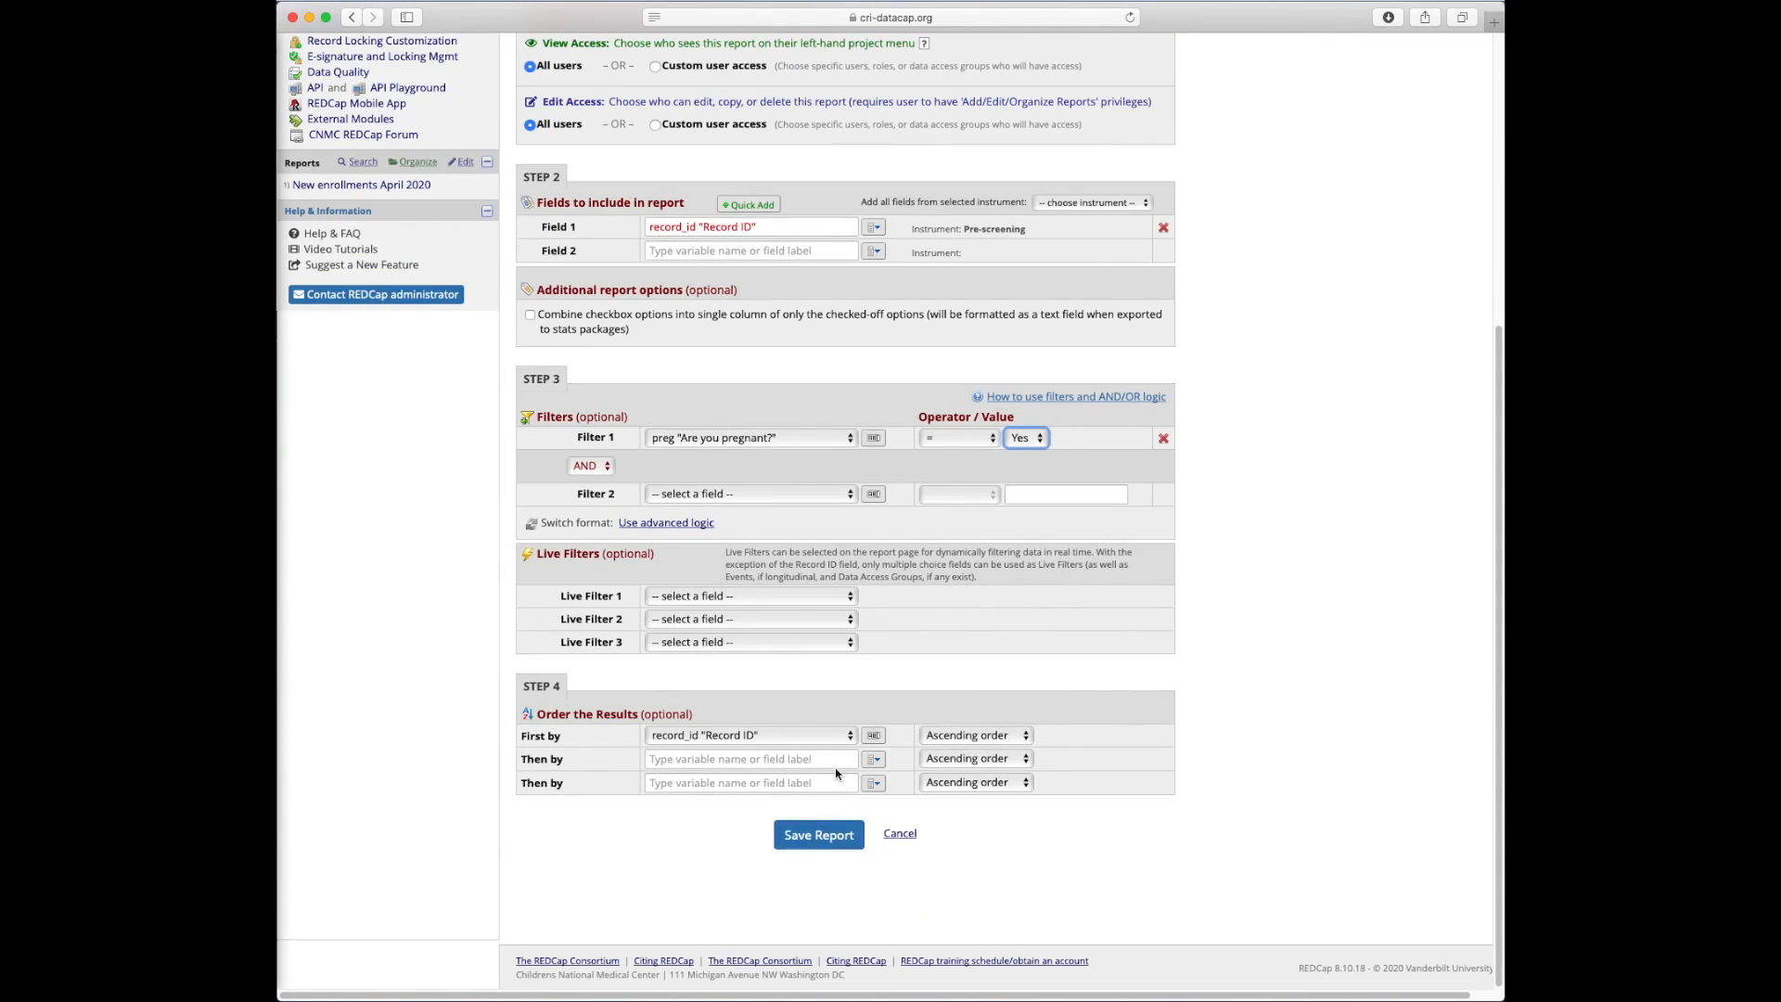
{"action": "left_click", "coordinate": [902, 834]}
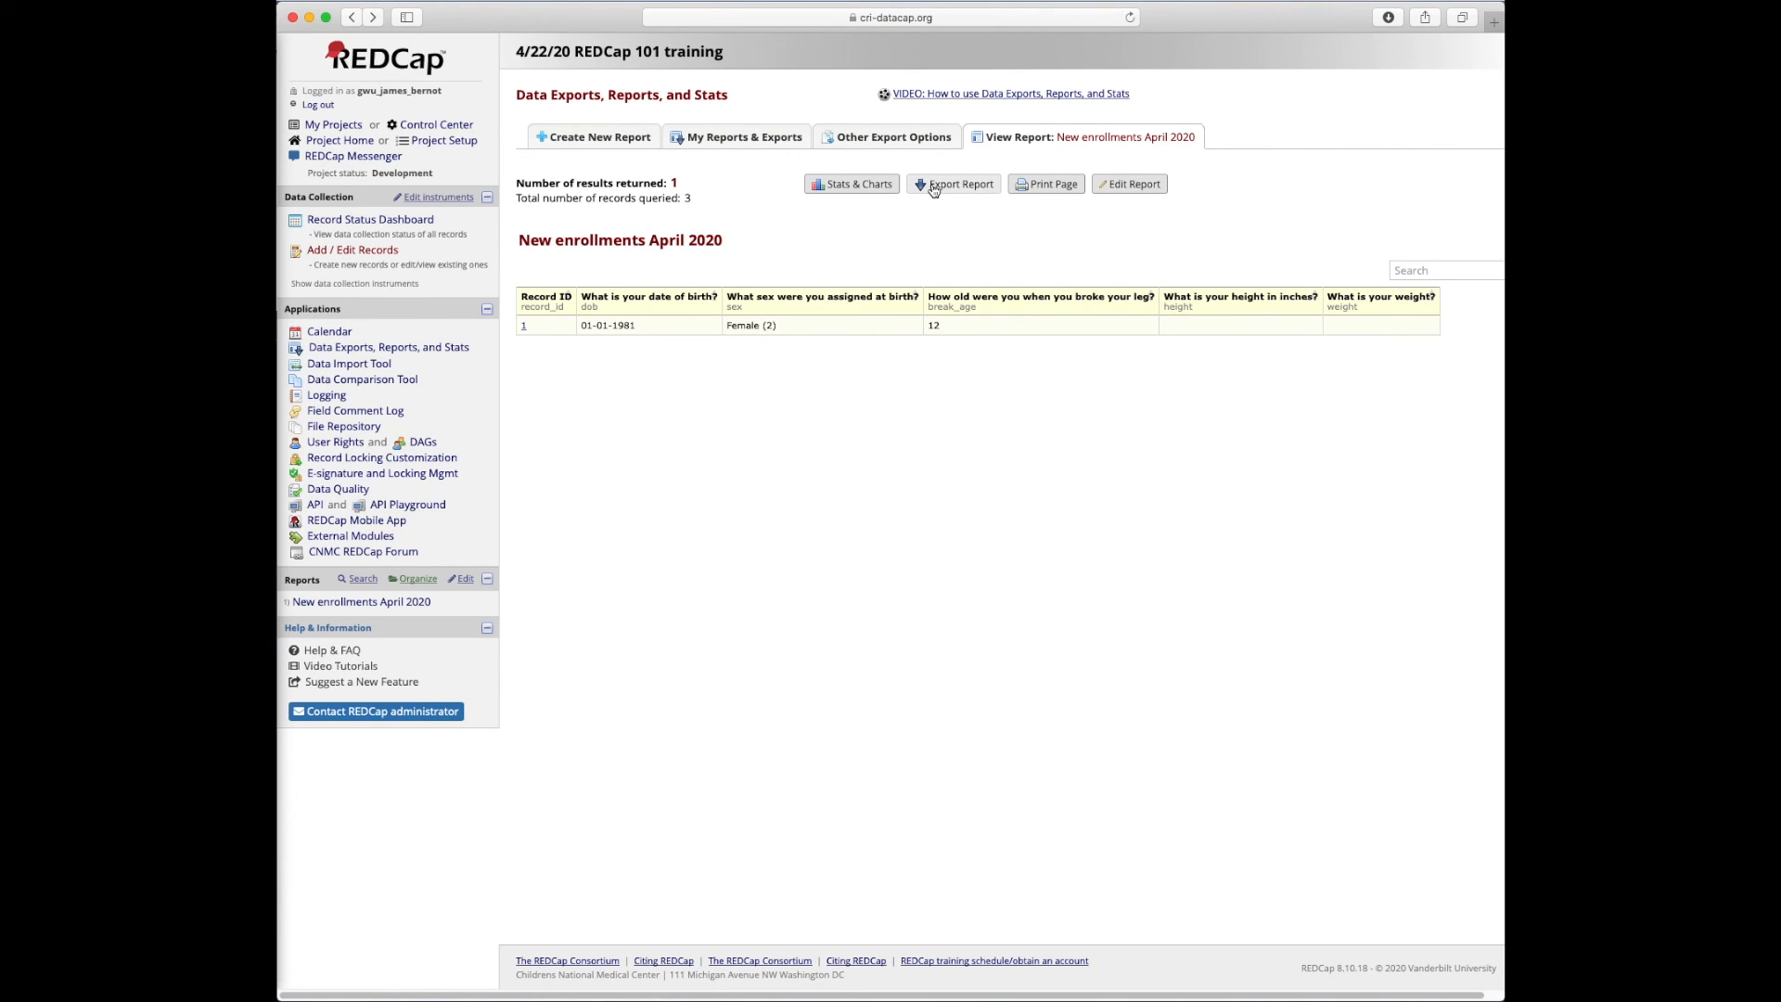
Scroll the draft report form right and back left, leaving the 'New enrollments April 2020' report showing record 1
{"action": "scroll", "coordinate": [678, 456], "scroll_direction": "right", "scroll_amount": 2}
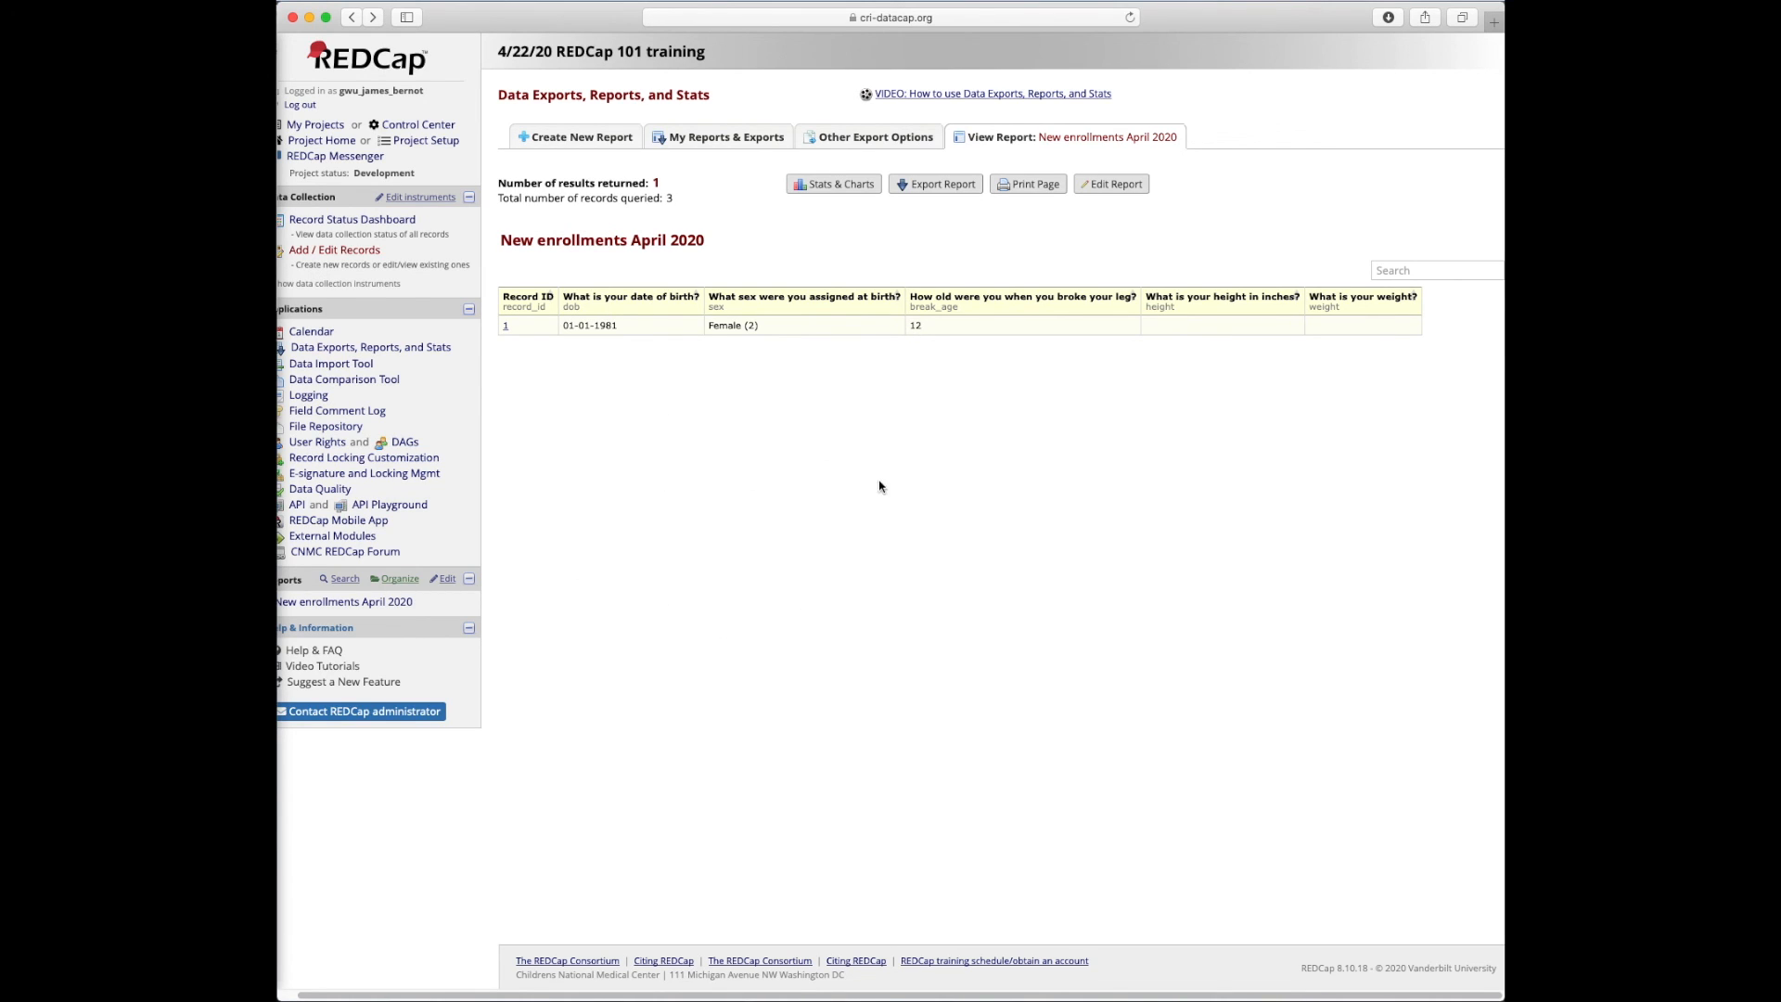
{"action": "scroll", "coordinate": [879, 485], "scroll_direction": "left", "scroll_amount": 2}
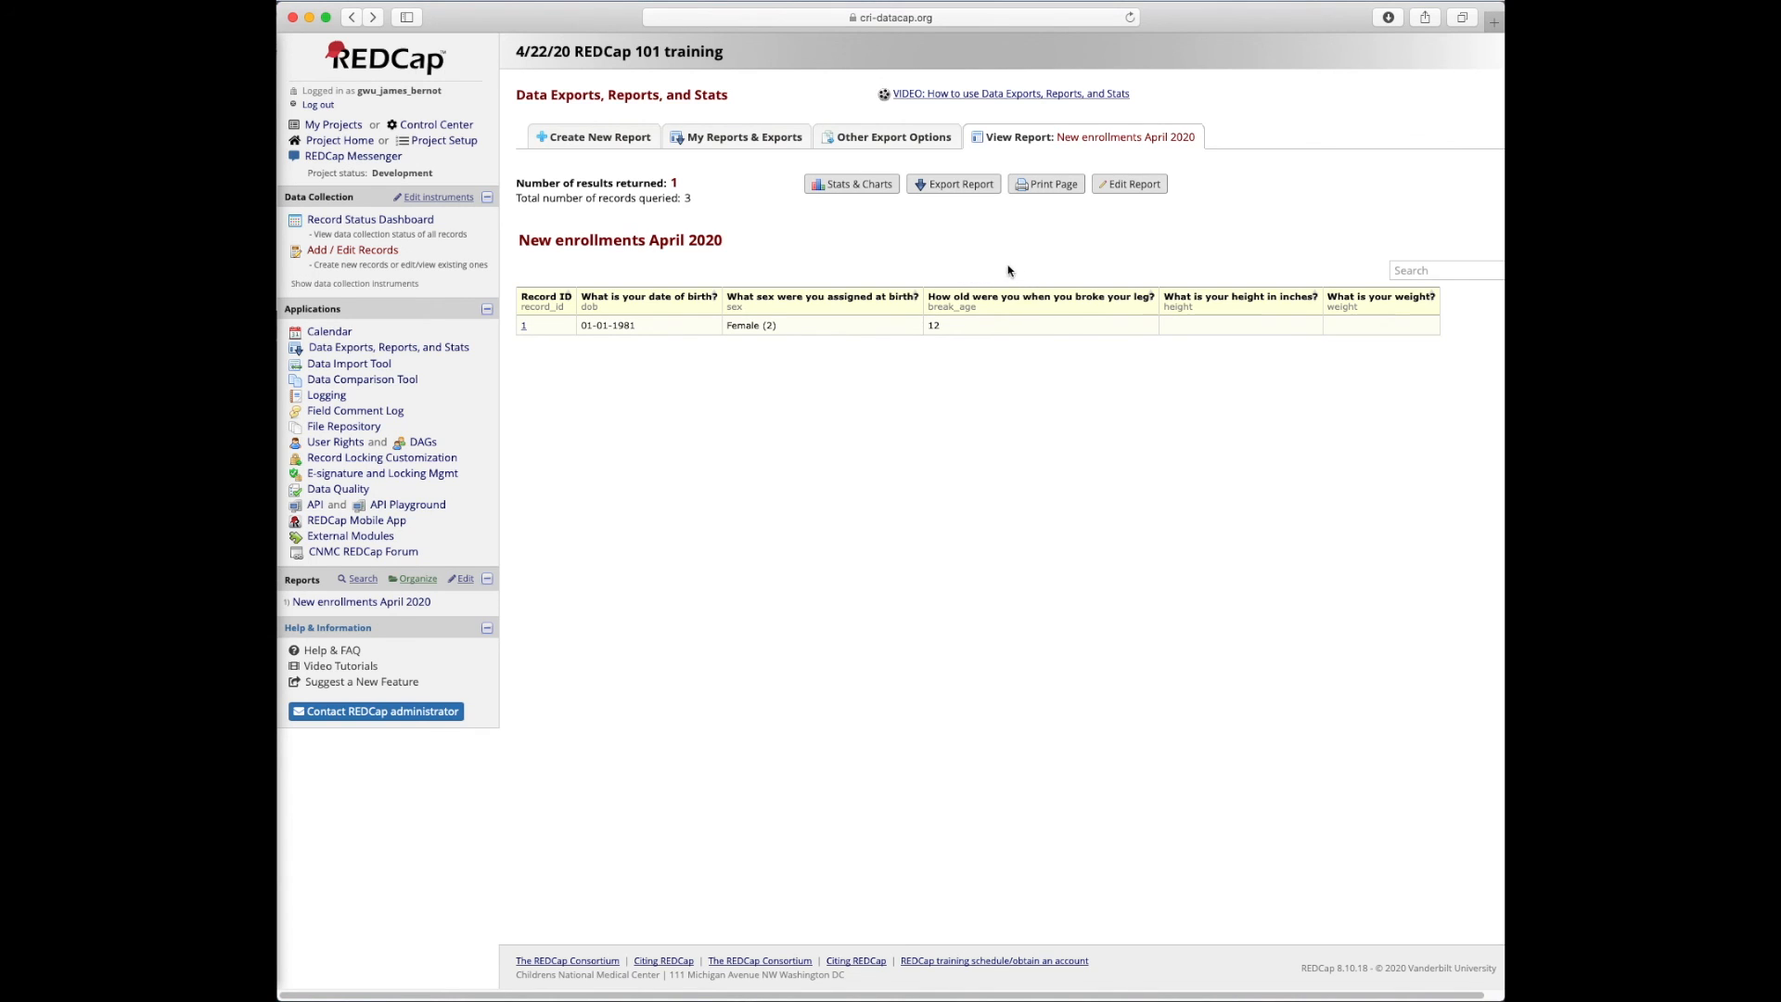
{"action": "left_click", "coordinate": [979, 192]}
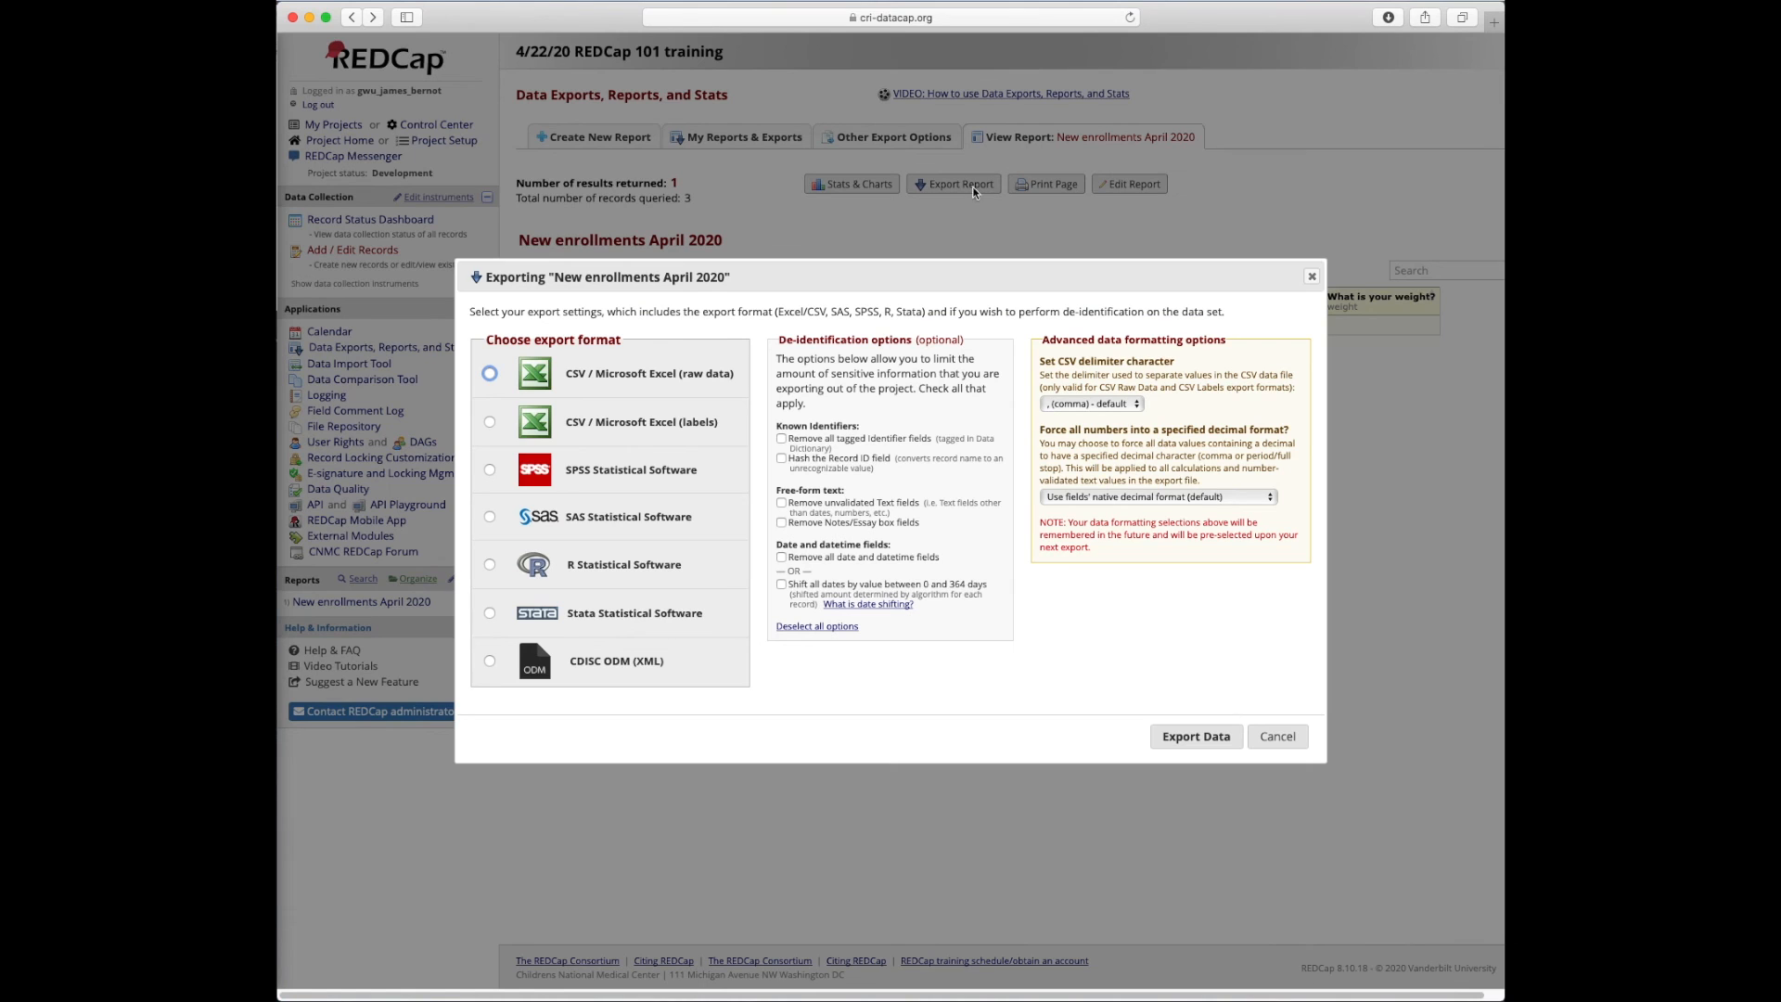
{"action": "left_click", "coordinate": [1281, 737]}
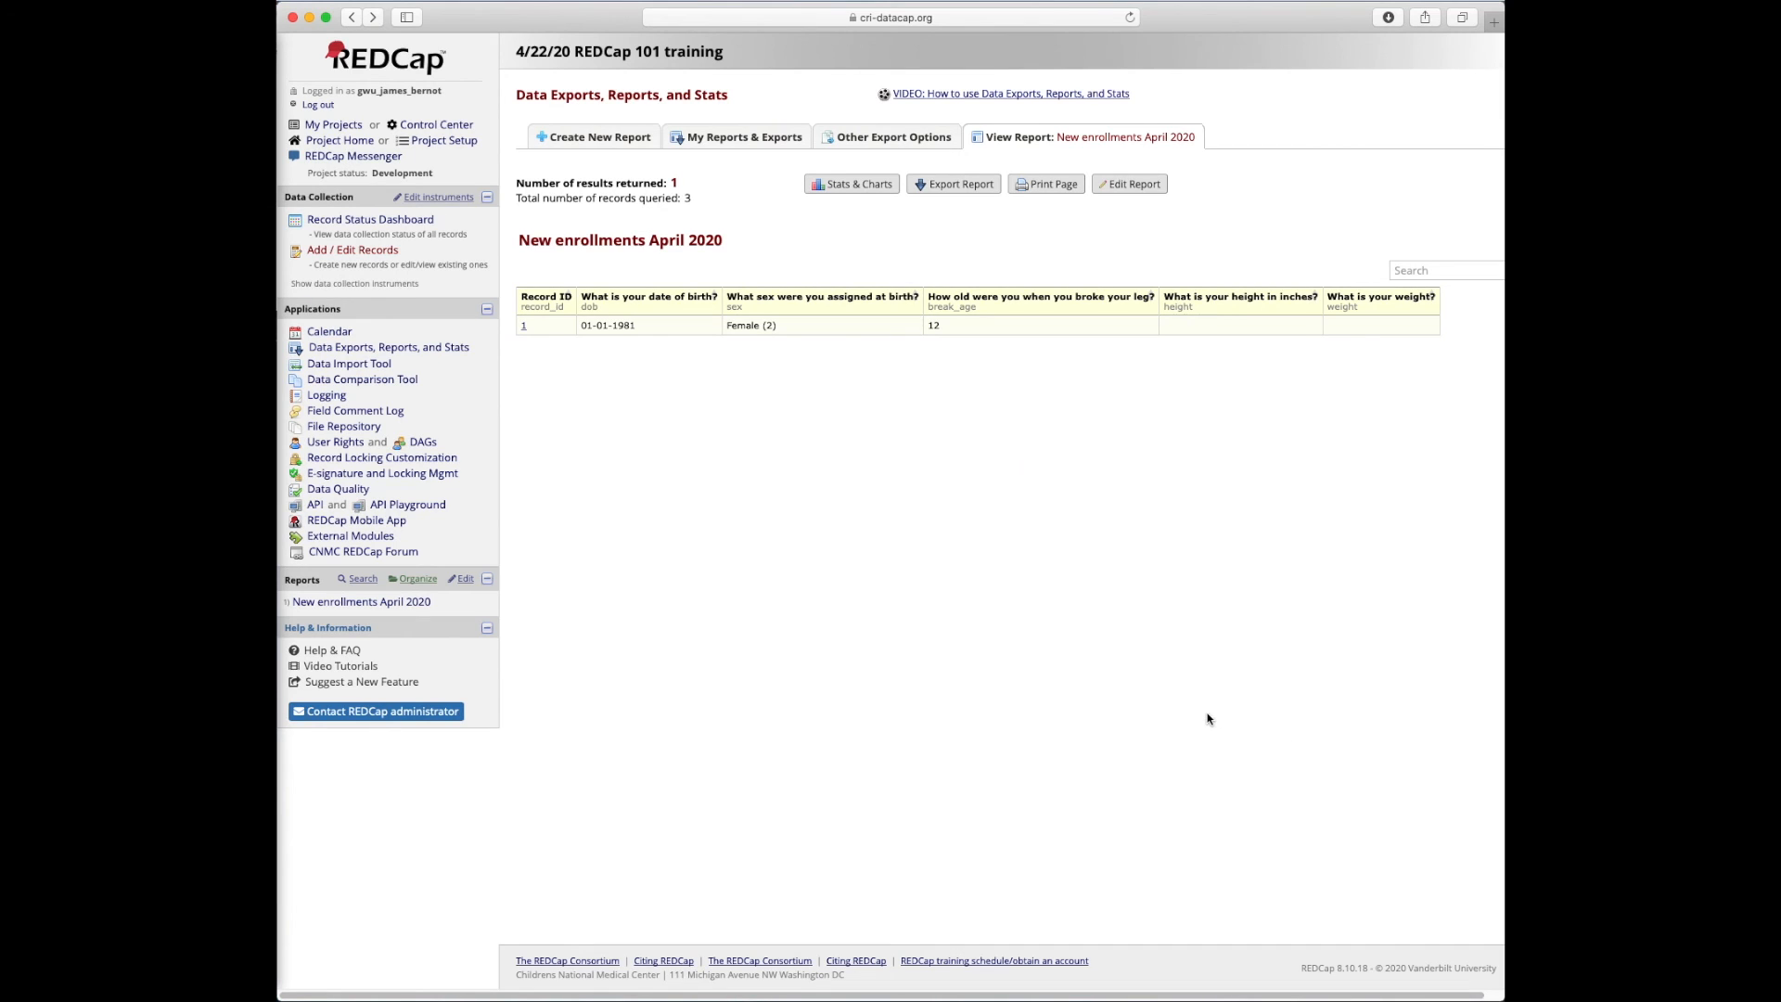